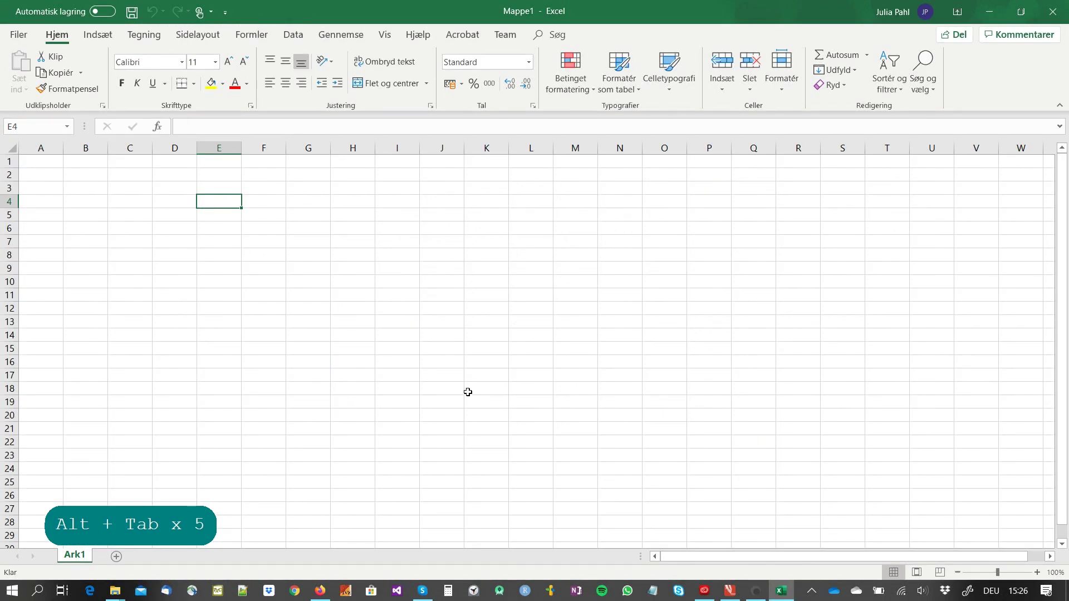
Step: Enter the heading "Standard Variables" in cell E4 and widen column E
{"action": "type", "text": "Stand"}
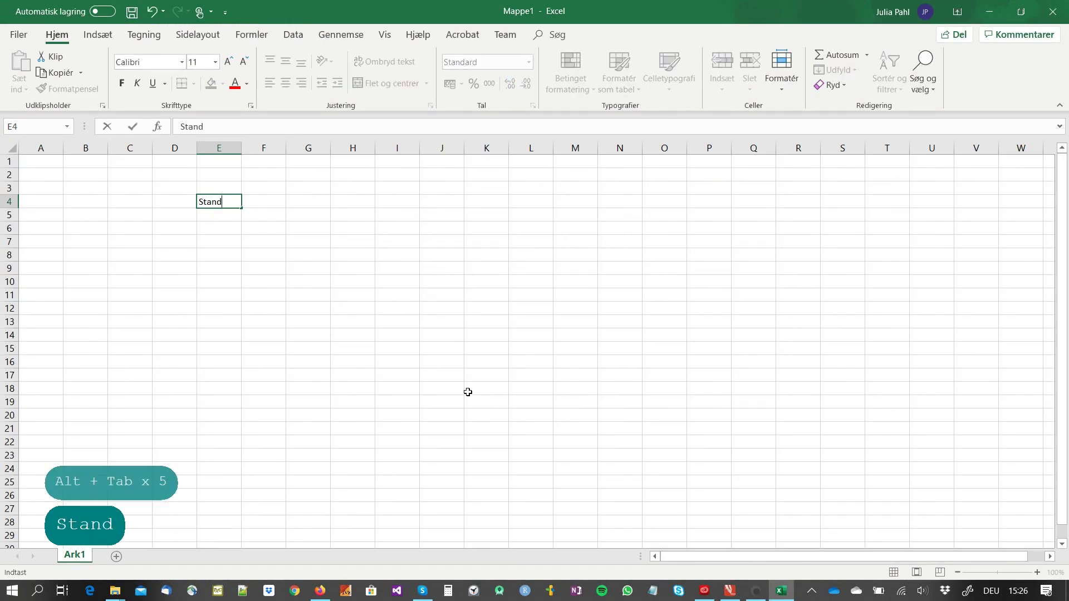
{"action": "type", "text": "ard V"}
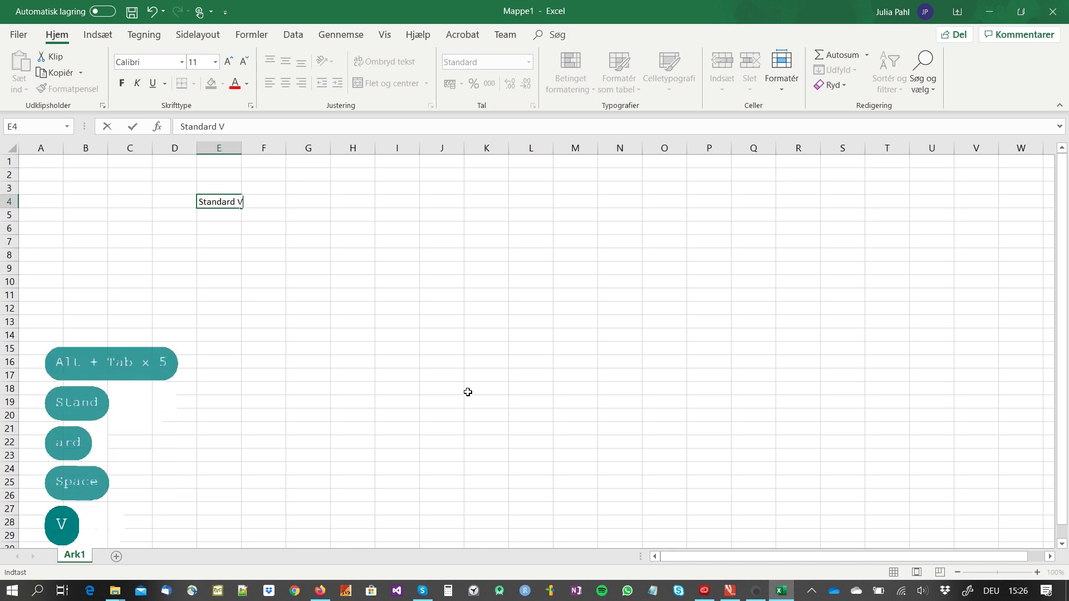
{"action": "type", "text": "ariables"}
{"action": "key", "text": "Return"}
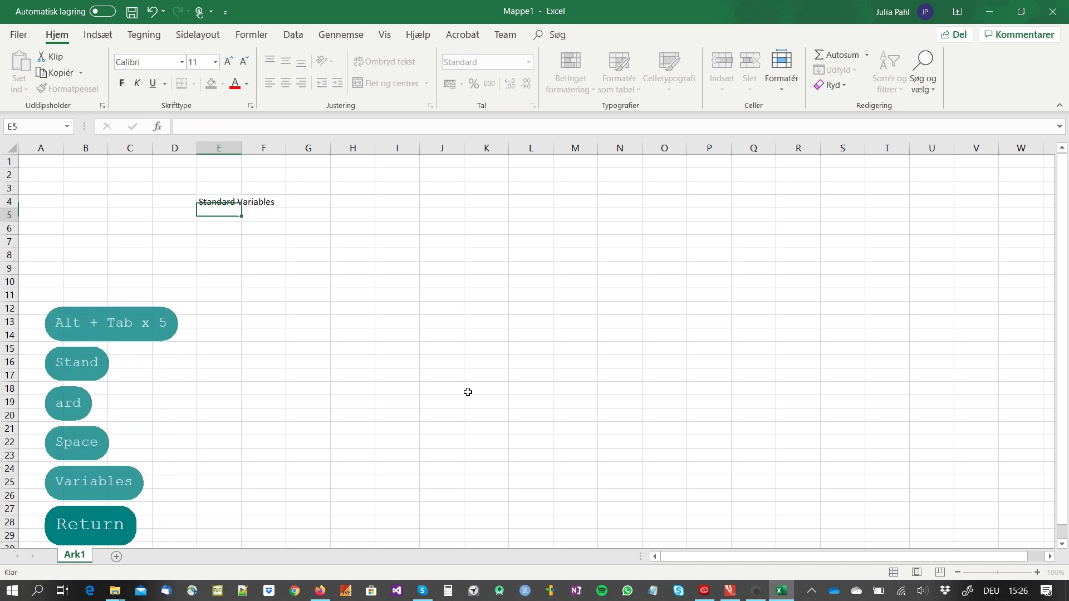
{"action": "left_click_drag", "start_coordinate": [241, 149], "coordinate": [266, 159]}
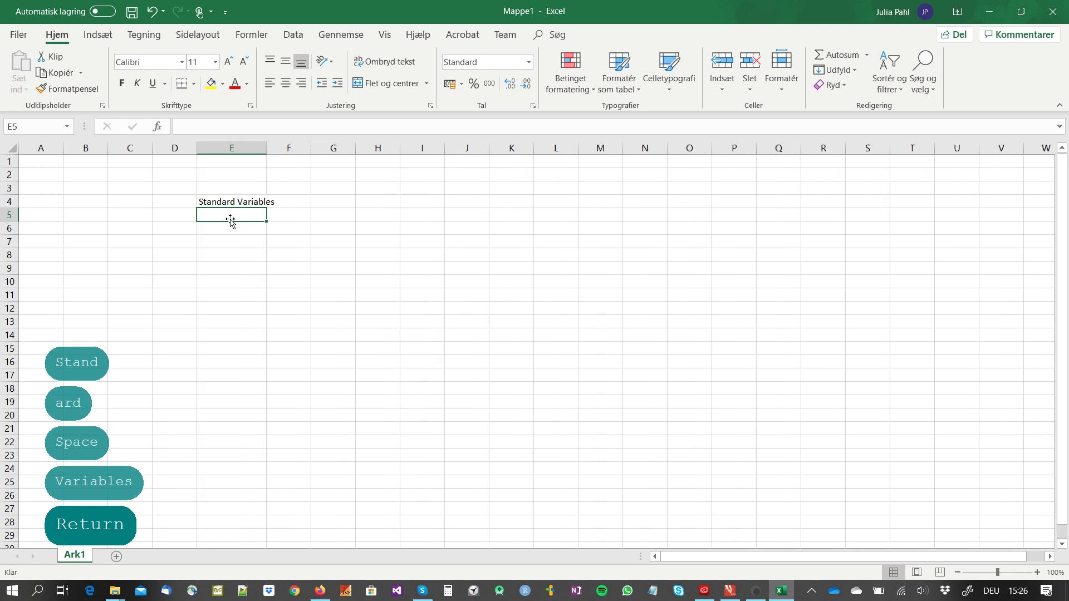
Step: Enter the variable labels x1 in cell E5 and x2 in cell F5
{"action": "type", "text": "x1"}
{"action": "key", "text": "Right"}
{"action": "type", "text": "x2"}
{"action": "key", "text": "Right"}
Step: Enter the heading "Deviational Variables" in cell G4
{"action": "key", "text": "Up"}
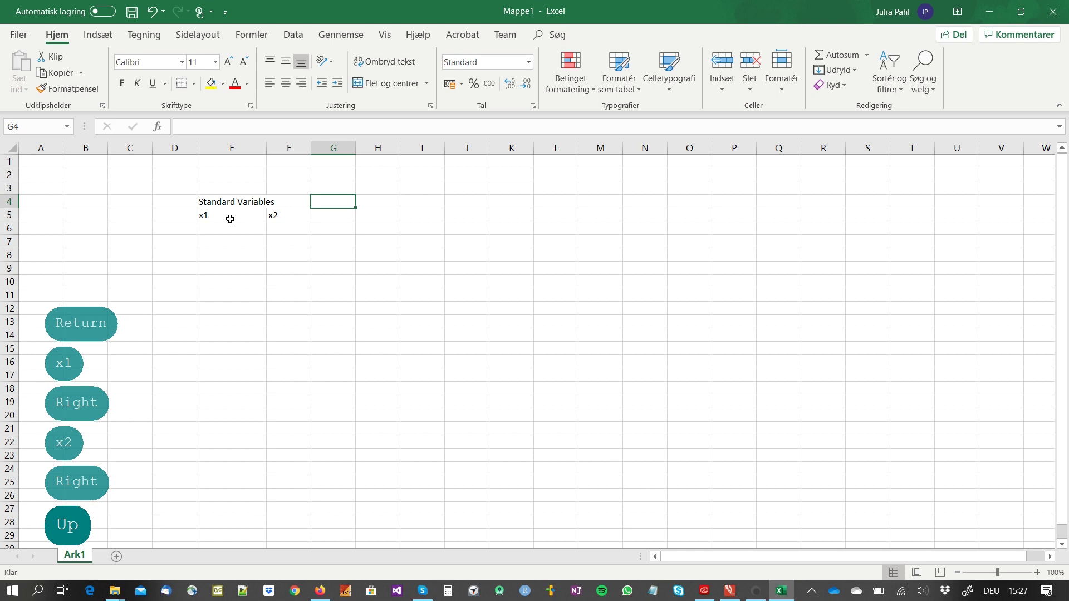
{"action": "type", "text": "Deviatio"}
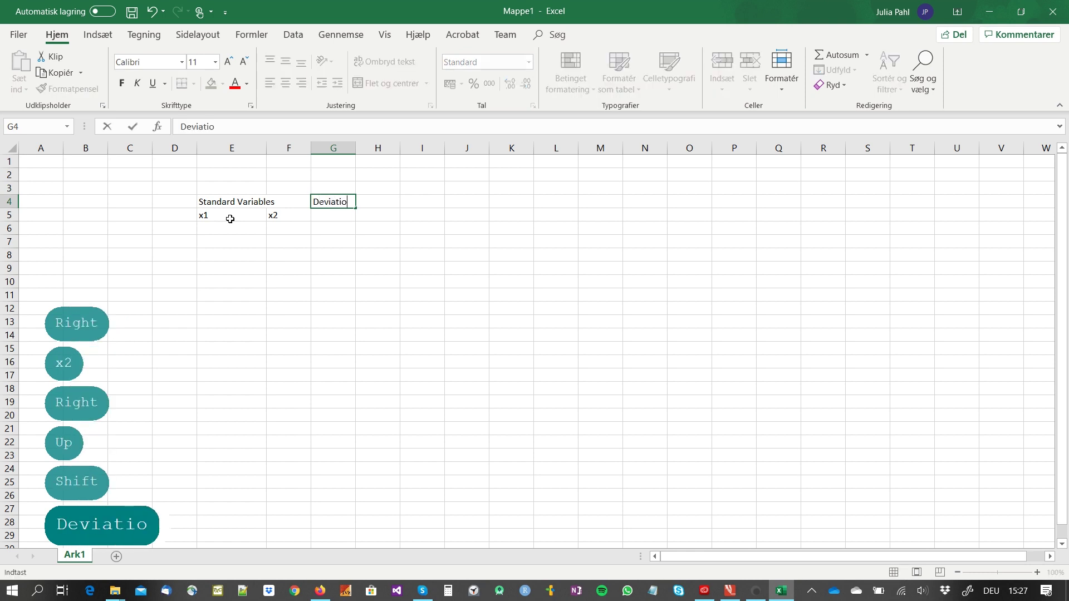
{"action": "type", "text": "nal Variables"}
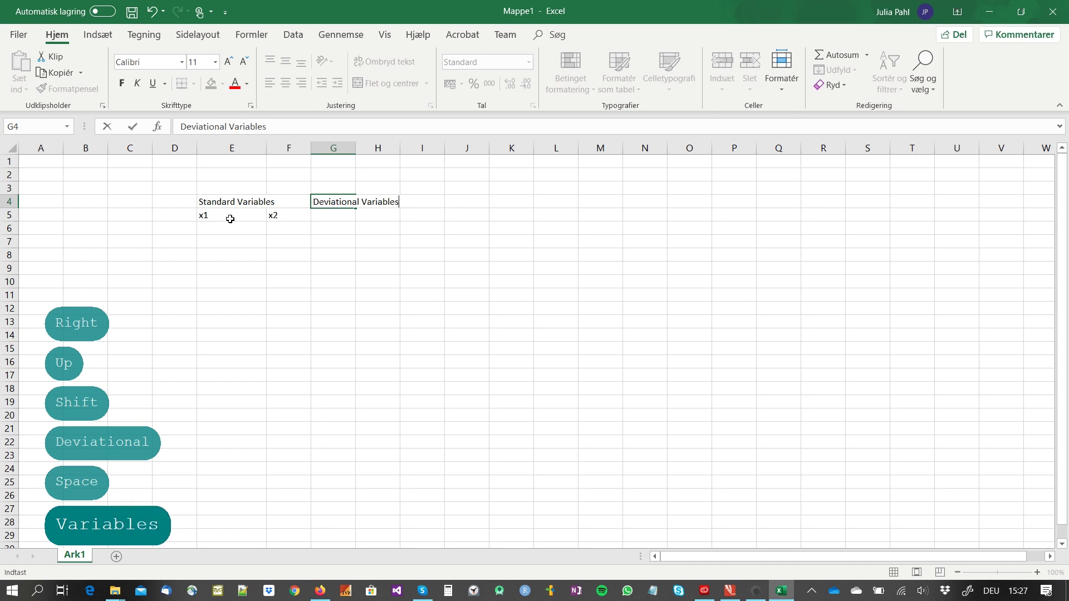
{"action": "key", "text": "Down"}
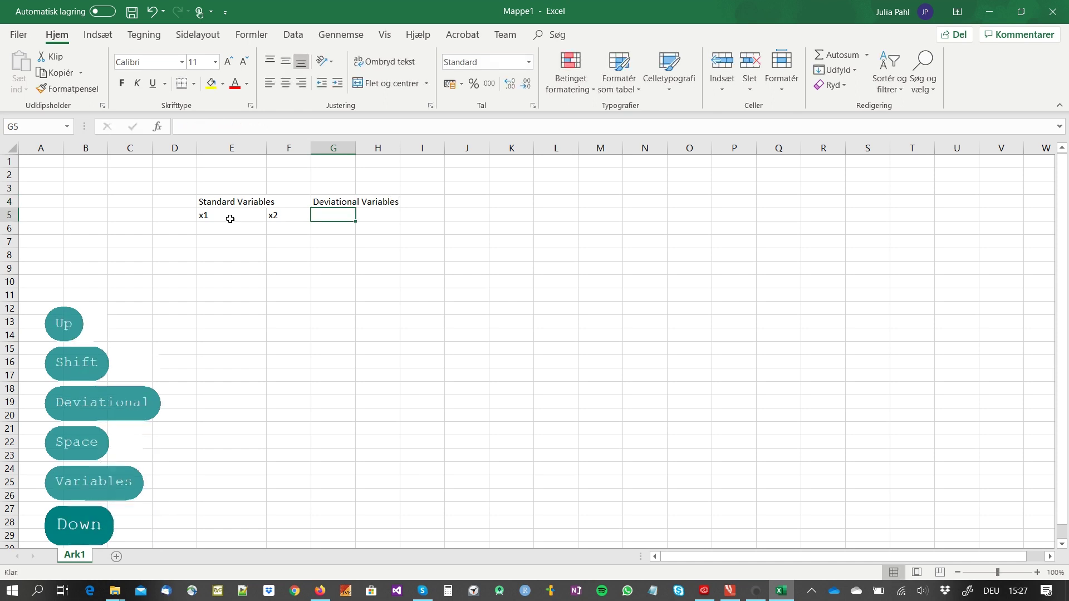
Step: Enter the labels s1_plus in cell G5 and s1_minus in cell H5 under the Deviational Variables heading
{"action": "type", "text": "s1_"}
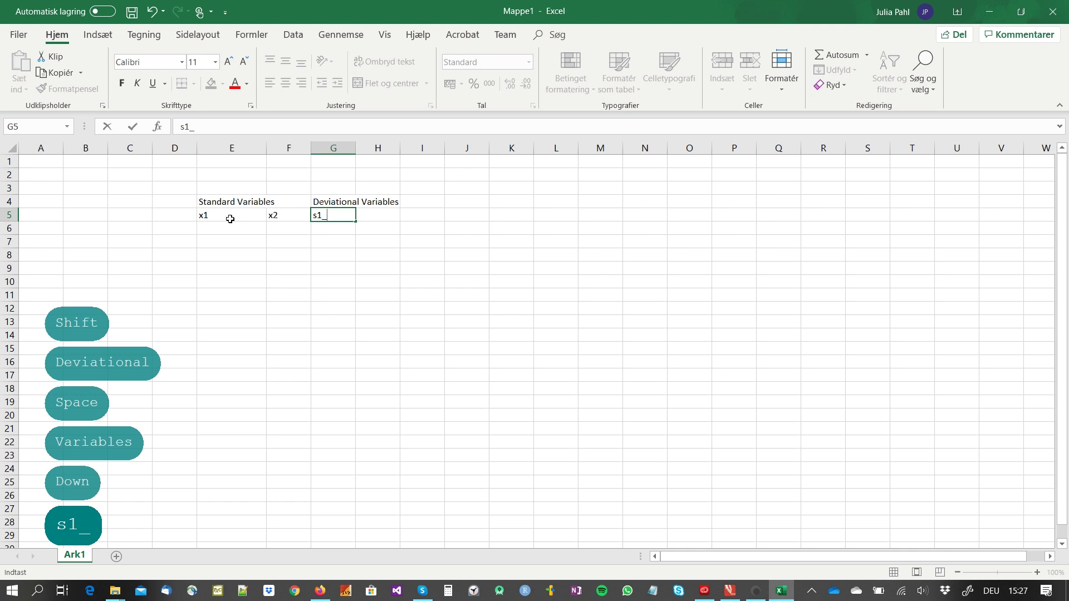
{"action": "type", "text": "plus"}
{"action": "key", "text": "Right"}
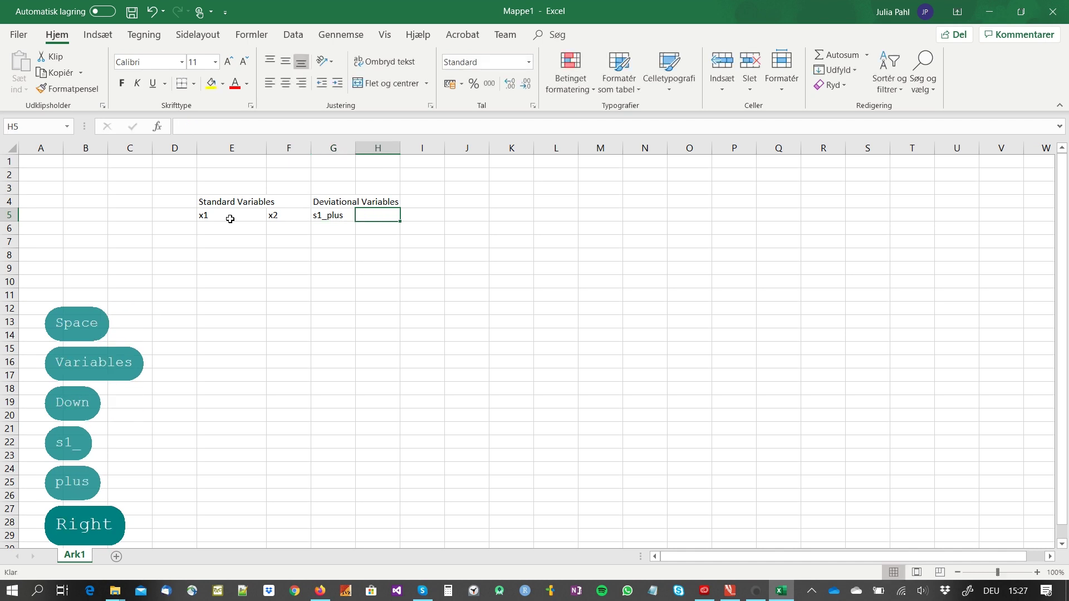
{"action": "type", "text": "s1_"}
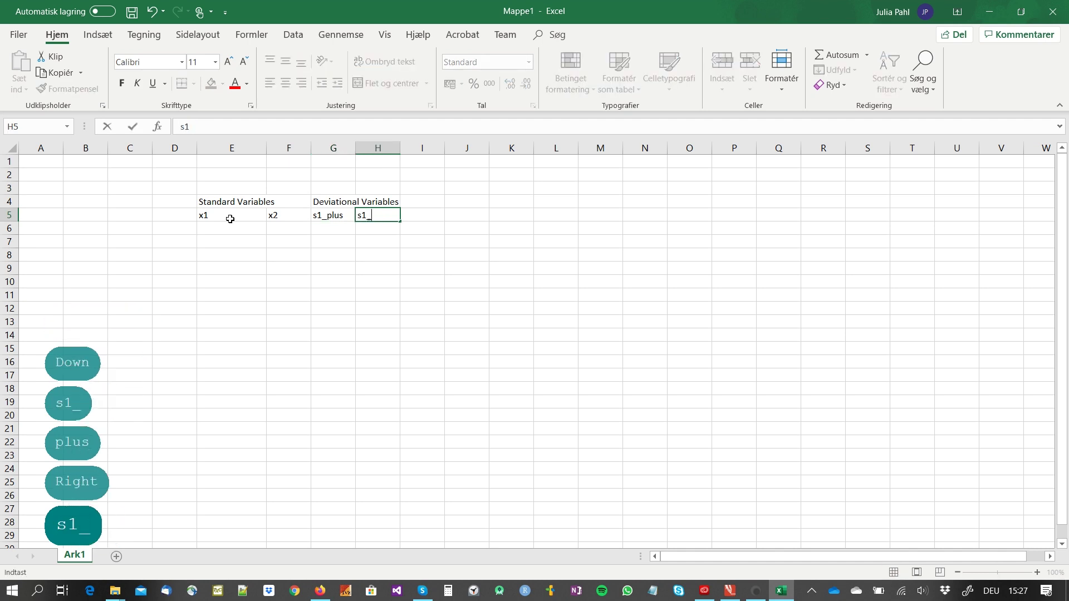
{"action": "type", "text": "minus"}
{"action": "key", "text": "Right"}
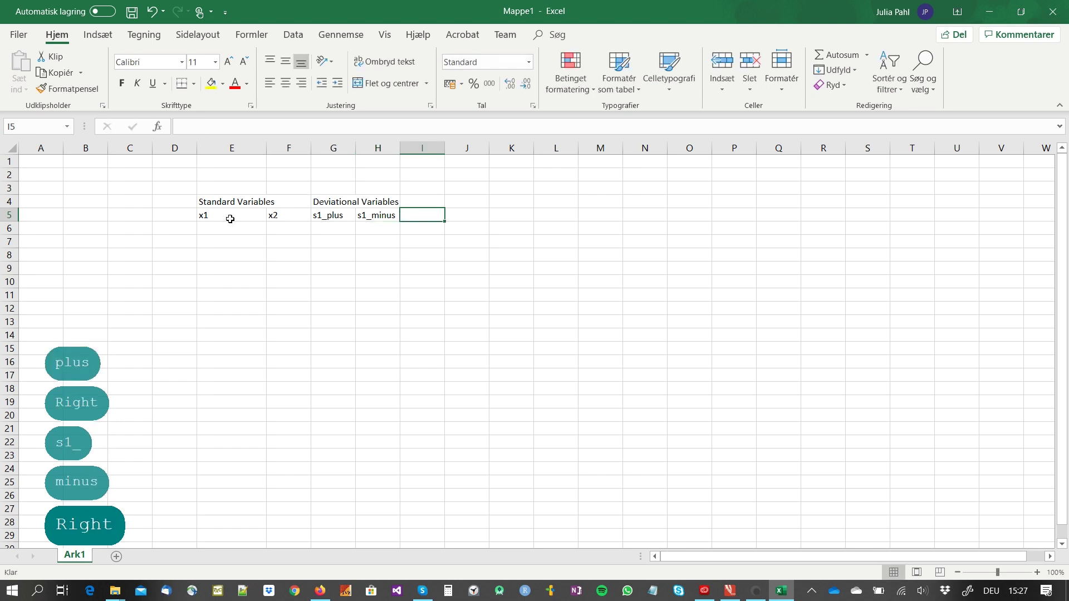
Step: Copy the s1_plus and s1_minus labels from G5:H5 into I5:J5 and K5:L5
{"action": "key", "text": "Left"}
{"action": "key", "text": "Left"}
{"action": "key", "text": "ctrl"}
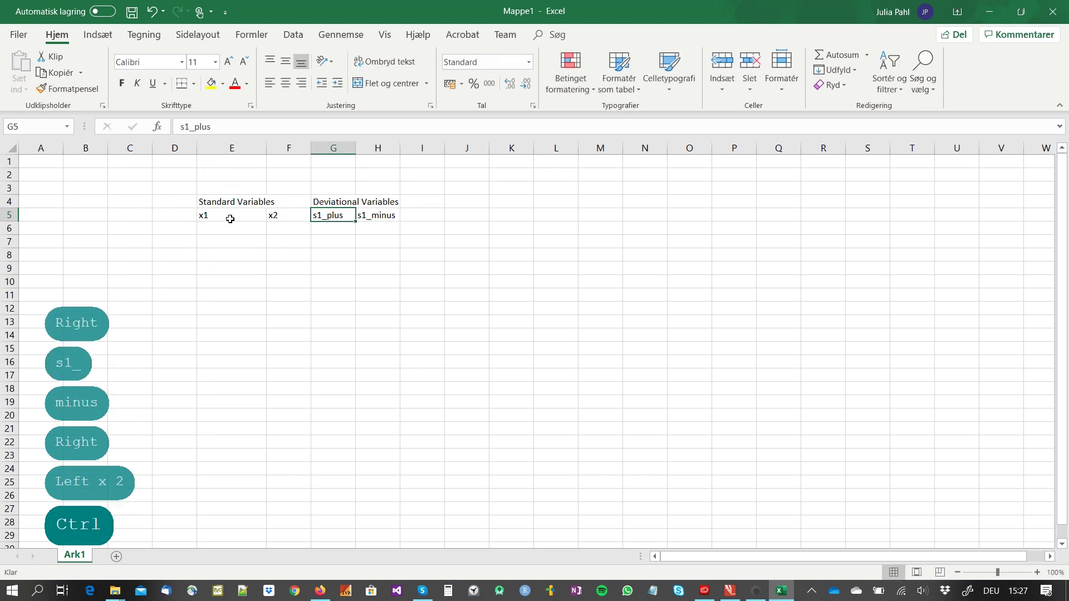
{"action": "key", "text": "shift+Right"}
{"action": "key", "text": "ctrl+c"}
{"action": "key", "text": "Right"}
{"action": "key", "text": "Right"}
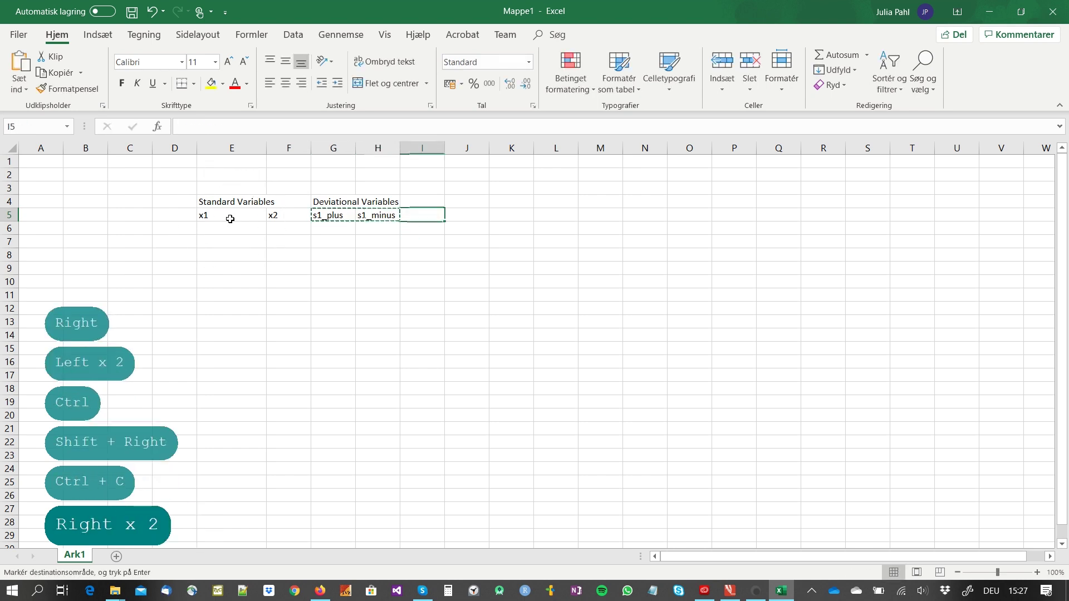
{"action": "key", "text": "ctrl+v"}
{"action": "key", "text": "Right"}
{"action": "key", "text": "Right"}
{"action": "key", "text": "ctrl+v"}
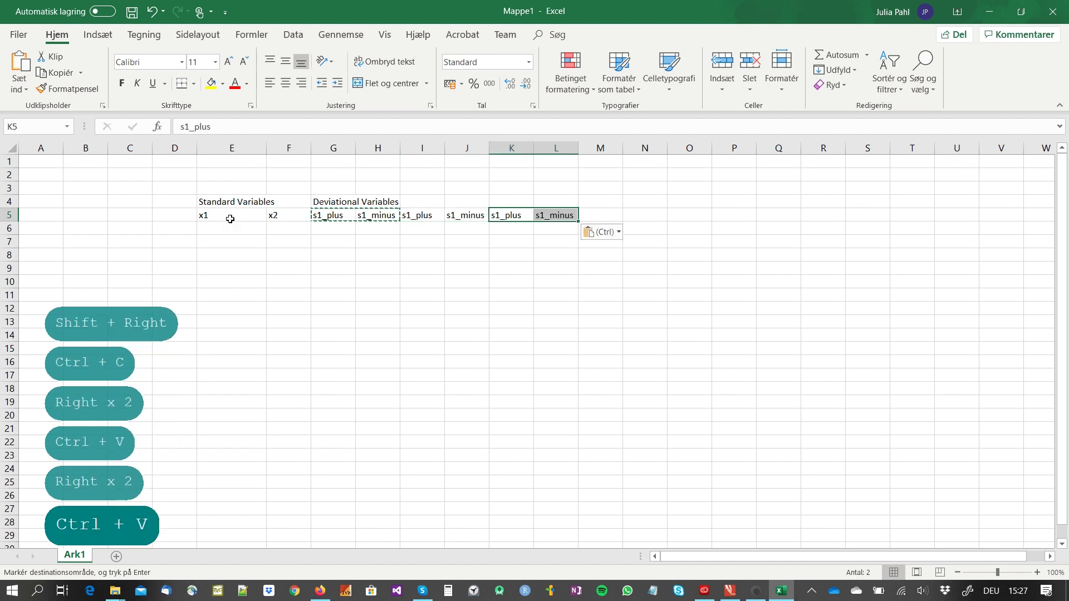
{"action": "key", "text": "Left"}
{"action": "key", "text": "Escape"}
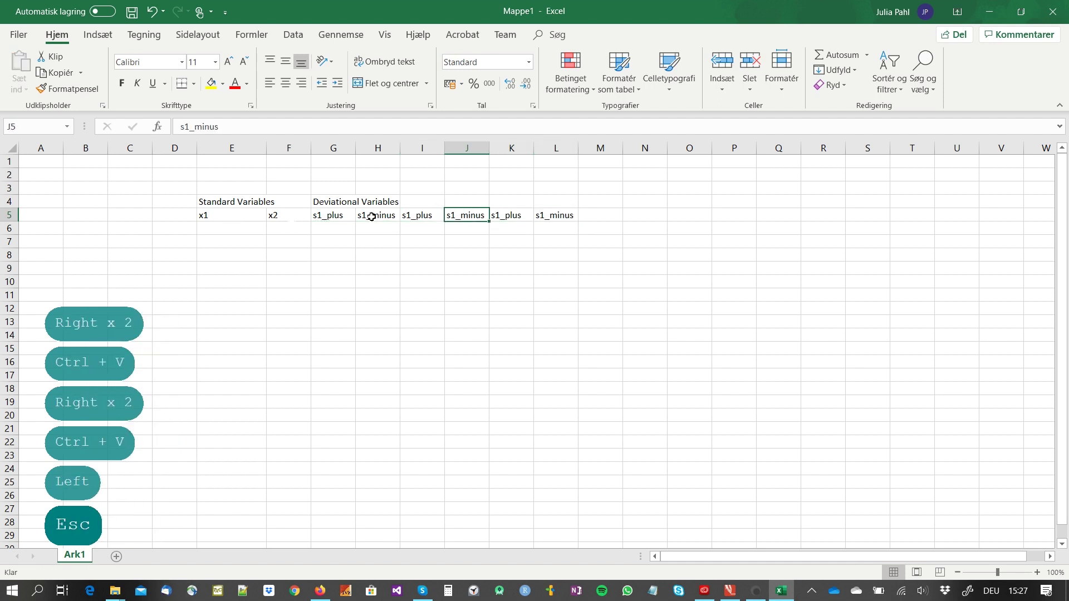
Step: Change the copied label in cell I5 to s2_plus
{"action": "left_click", "coordinate": [422, 219]}
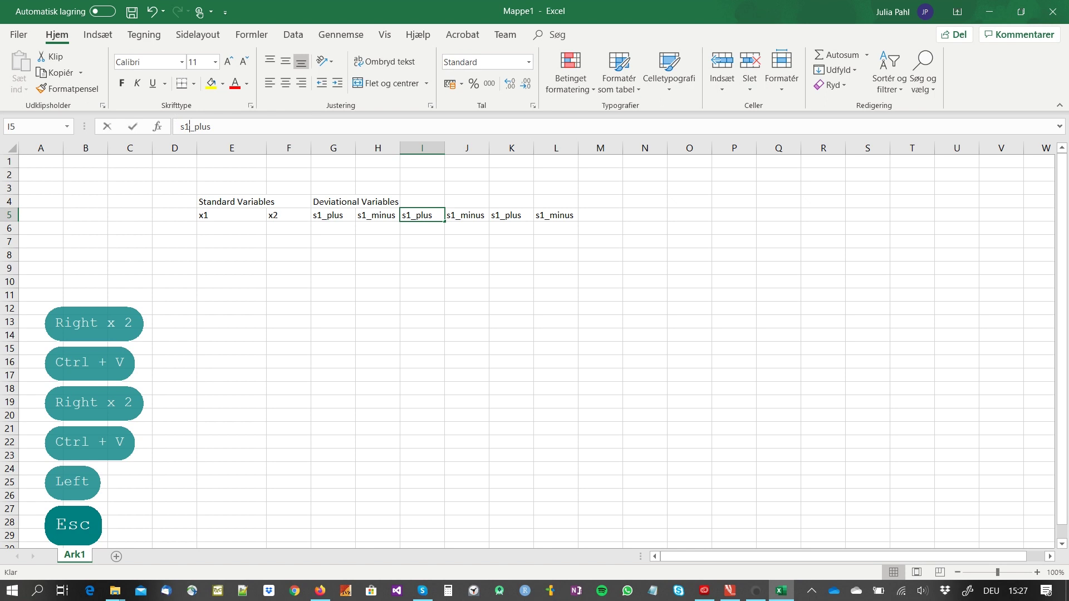
{"action": "double_click", "coordinate": [422, 218]}
{"action": "key", "text": "BackSpace"}
{"action": "type", "text": "2"}
{"action": "key", "text": "Return"}
Step: Change the copied label in cell J5 to s2_minus
{"action": "key", "text": "Right"}
{"action": "key", "text": "Up"}
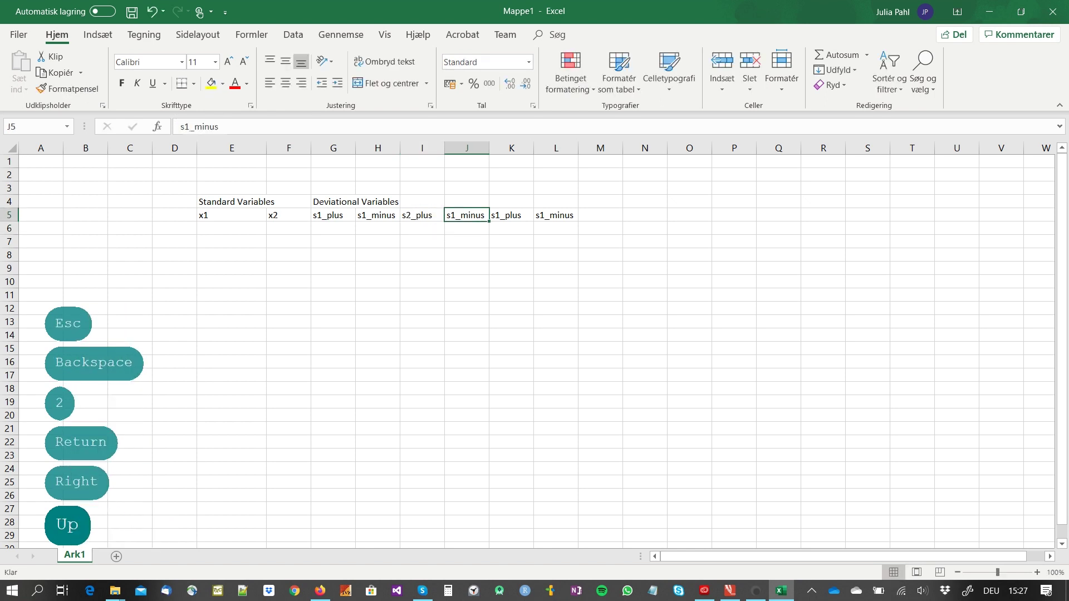
{"action": "double_click", "coordinate": [456, 215]}
{"action": "key", "text": "BackSpace"}
{"action": "type", "text": "2"}
{"action": "key", "text": "Return"}
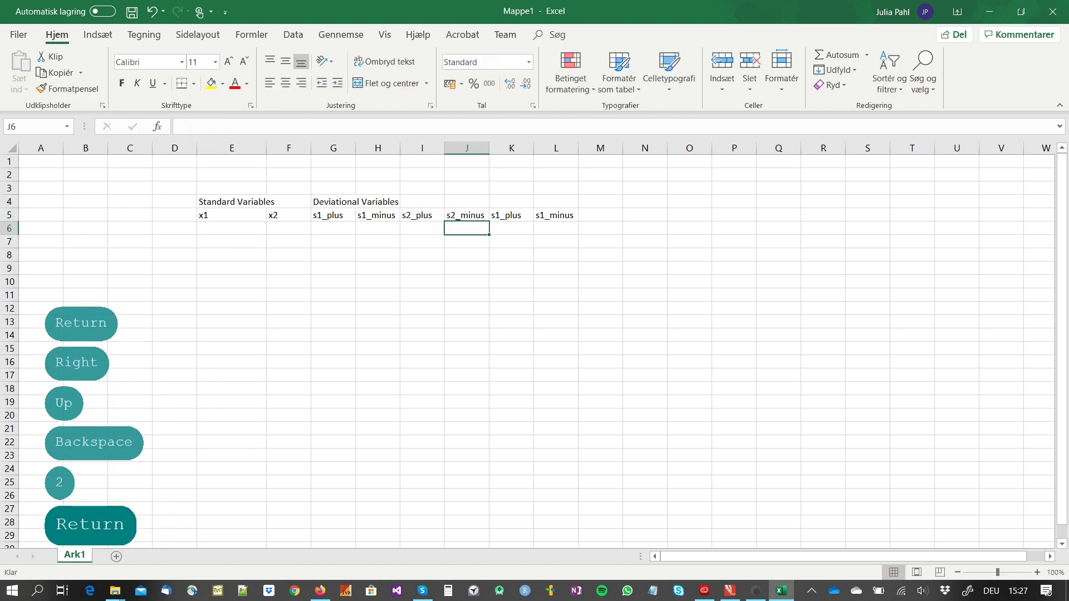
Step: Change the copied label in cell K5 to s3_plus
{"action": "key", "text": "Right"}
{"action": "key", "text": "Up"}
{"action": "key", "text": "Down"}
{"action": "key", "text": "Up"}
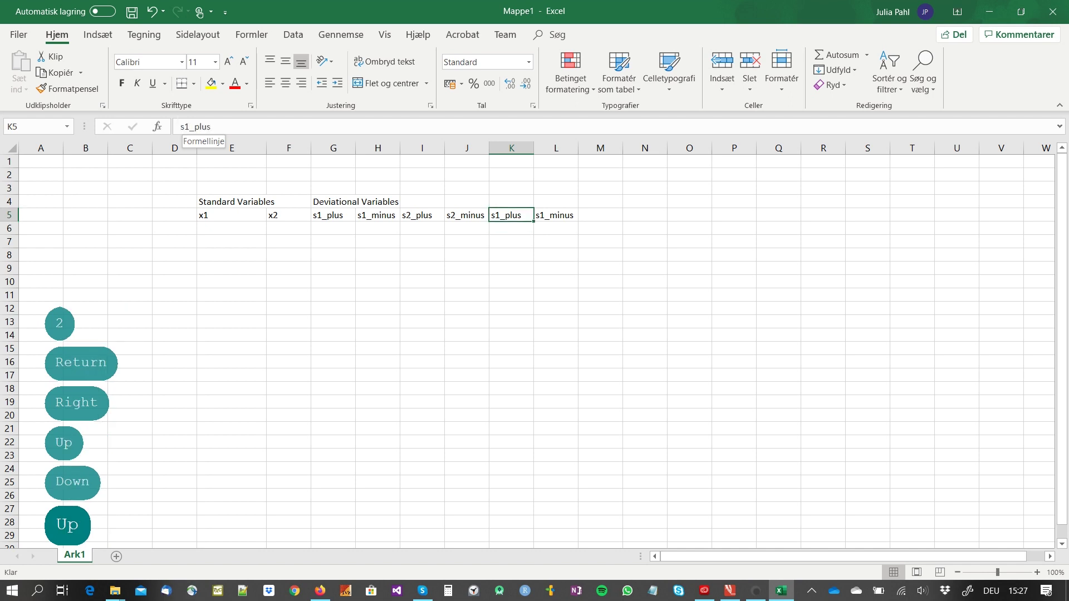
{"action": "left_click", "coordinate": [189, 127]}
{"action": "key", "text": "BackSpace"}
{"action": "type", "text": "3"}
{"action": "key", "text": "Right"}
{"action": "key", "text": "Return"}
Step: Change the copied label in cell L5 to s3_minus
{"action": "key", "text": "Right"}
{"action": "key", "text": "Up"}
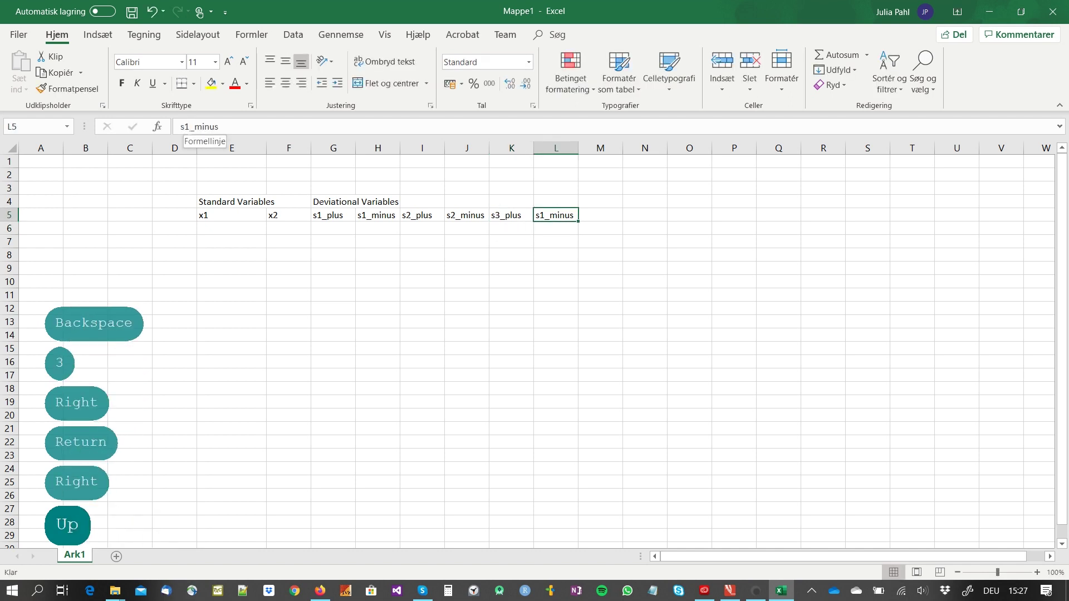
{"action": "left_click", "coordinate": [187, 127]}
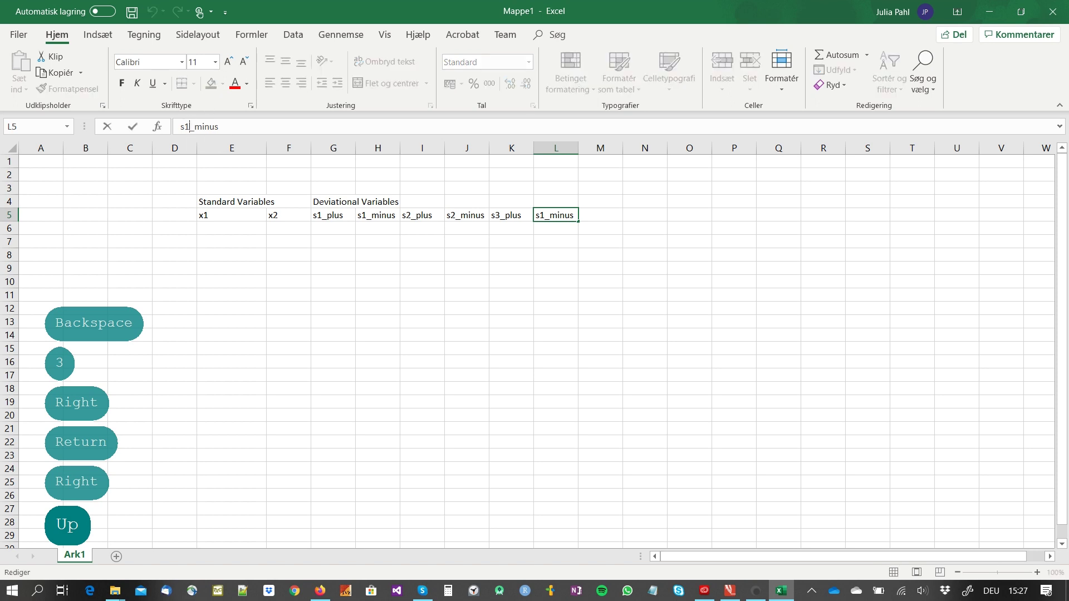
{"action": "key", "text": "BackSpace"}
{"action": "type", "text": "3"}
{"action": "key", "text": "Return"}
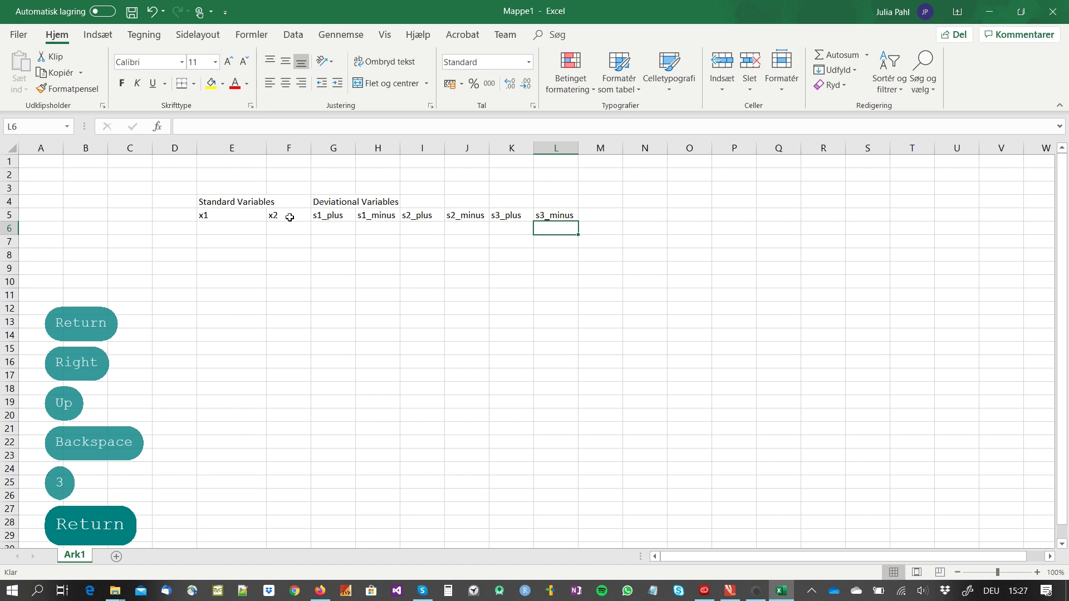
Step: Apply a white fill to all cells of the worksheet
{"action": "left_click", "coordinate": [8, 147]}
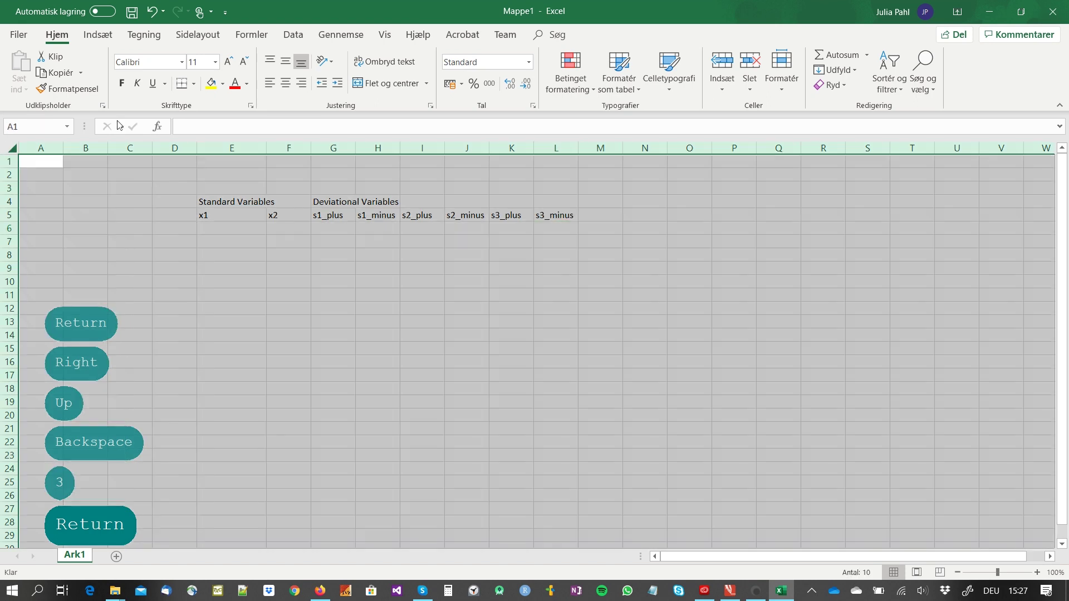
{"action": "left_click", "coordinate": [223, 87]}
{"action": "left_click", "coordinate": [209, 114]}
{"action": "left_click", "coordinate": [251, 242]}
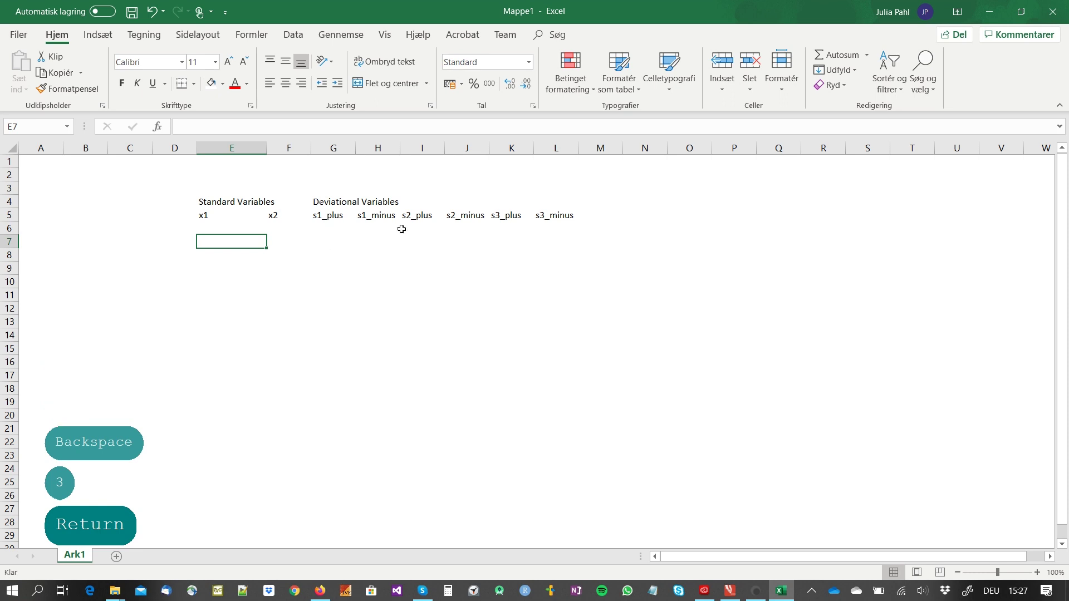
Step: Enter the column label LHS in cell M5, next to the s3_minus label
{"action": "left_click", "coordinate": [595, 214]}
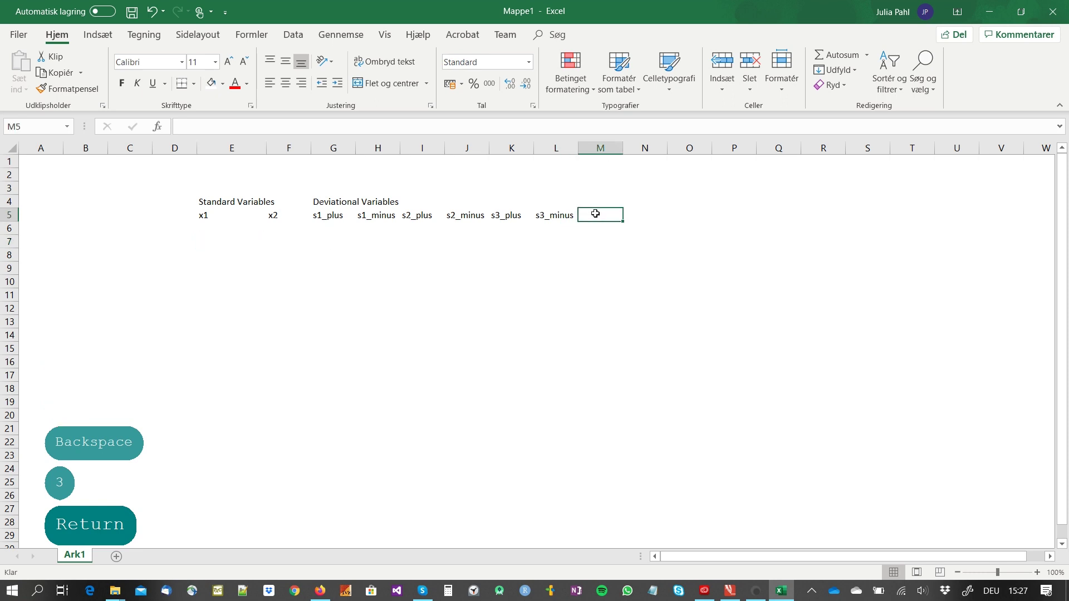
{"action": "type", "text": "LHA"}
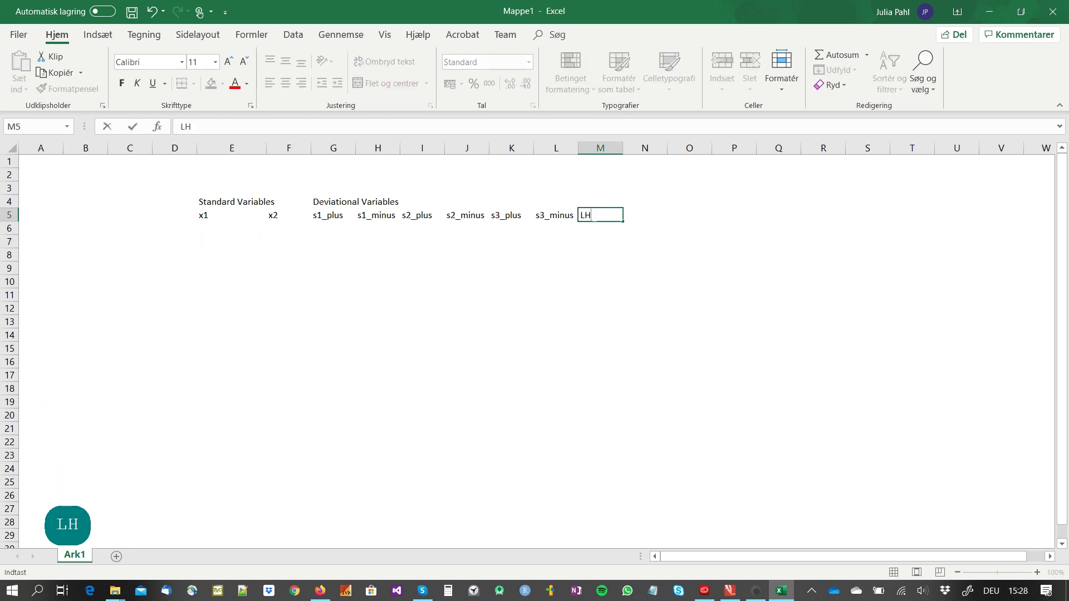
{"action": "key", "text": "BackSpace"}
{"action": "type", "text": "S"}
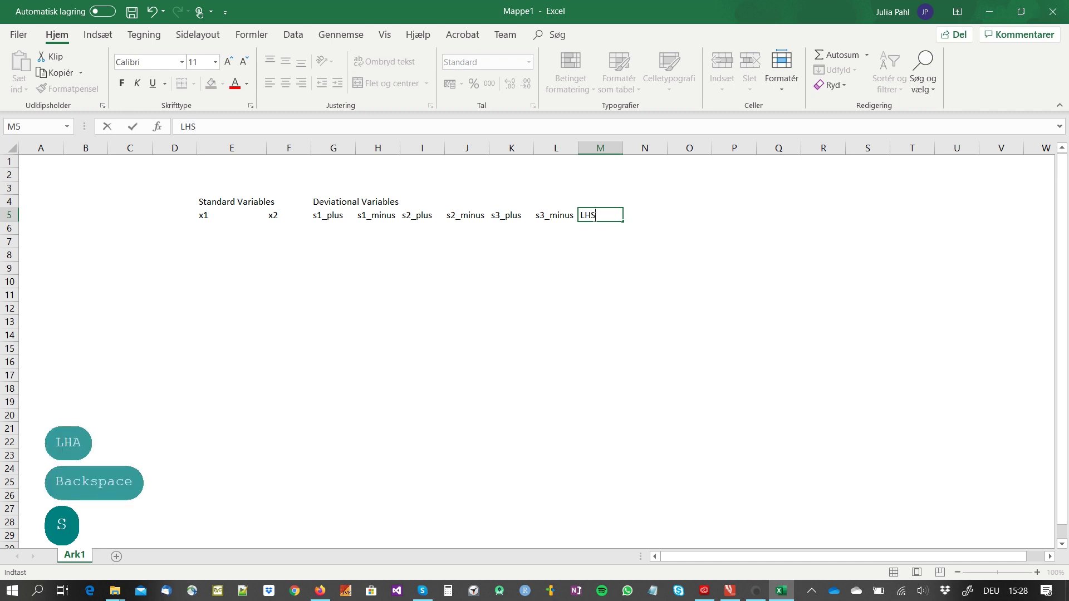
{"action": "key", "text": "Return"}
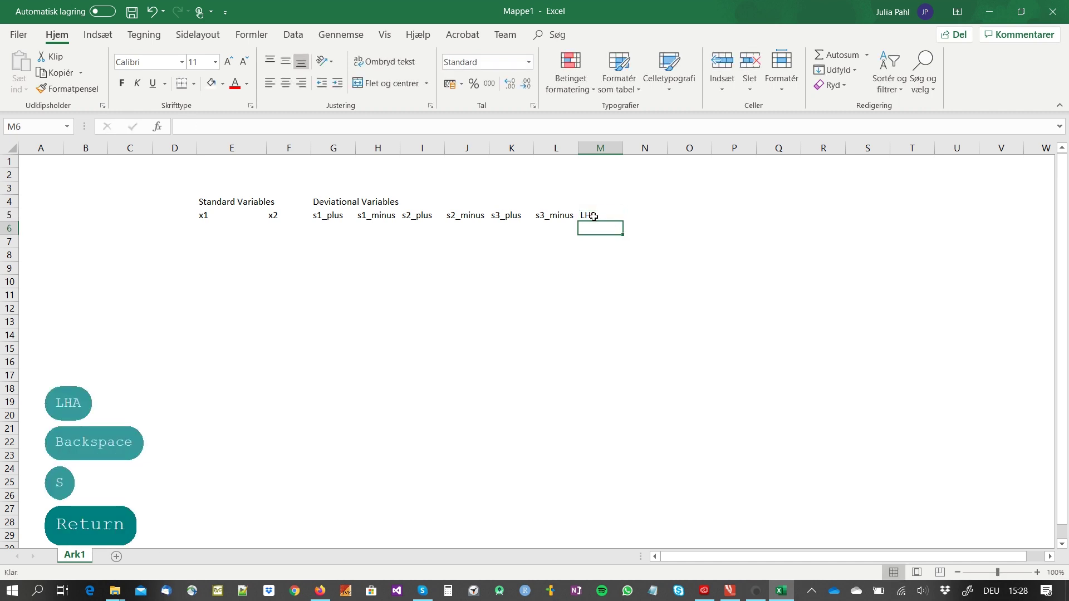
Step: Enter the column label RHS in cell N5, beside the LHS label
{"action": "key", "text": "Up"}
{"action": "key", "text": "Right"}
{"action": "type", "text": "E"}
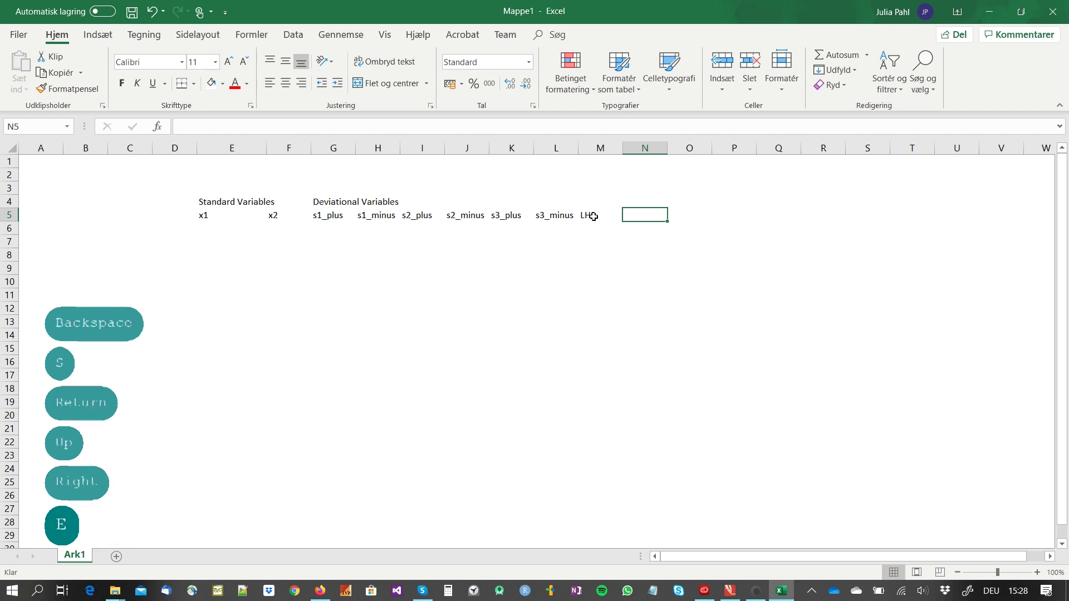
{"action": "key", "text": "shift+BackSpace"}
{"action": "type", "text": "RHS"}
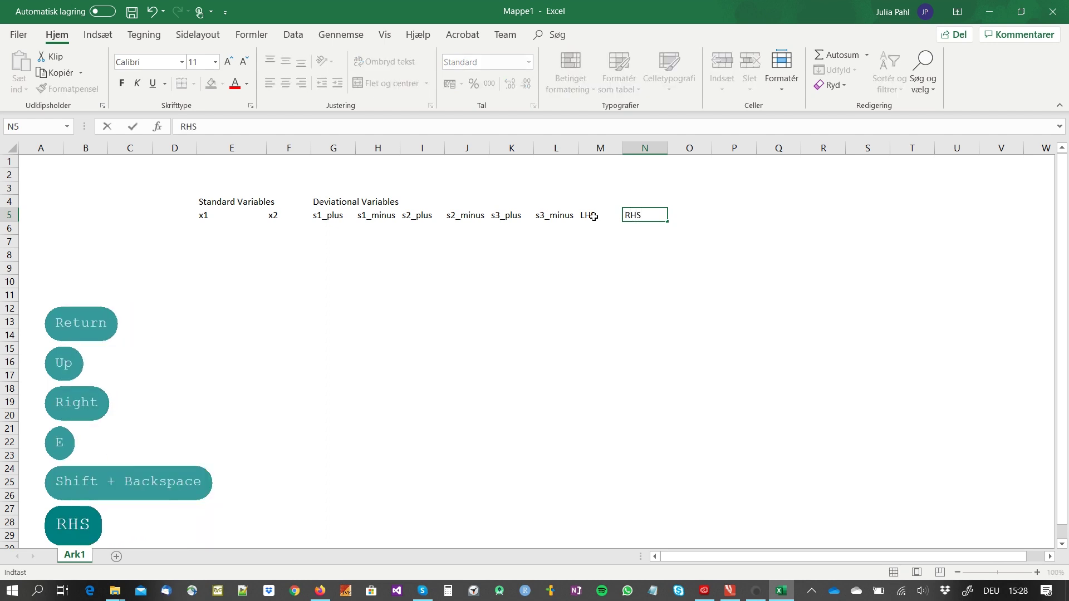
{"action": "key", "text": "Right"}
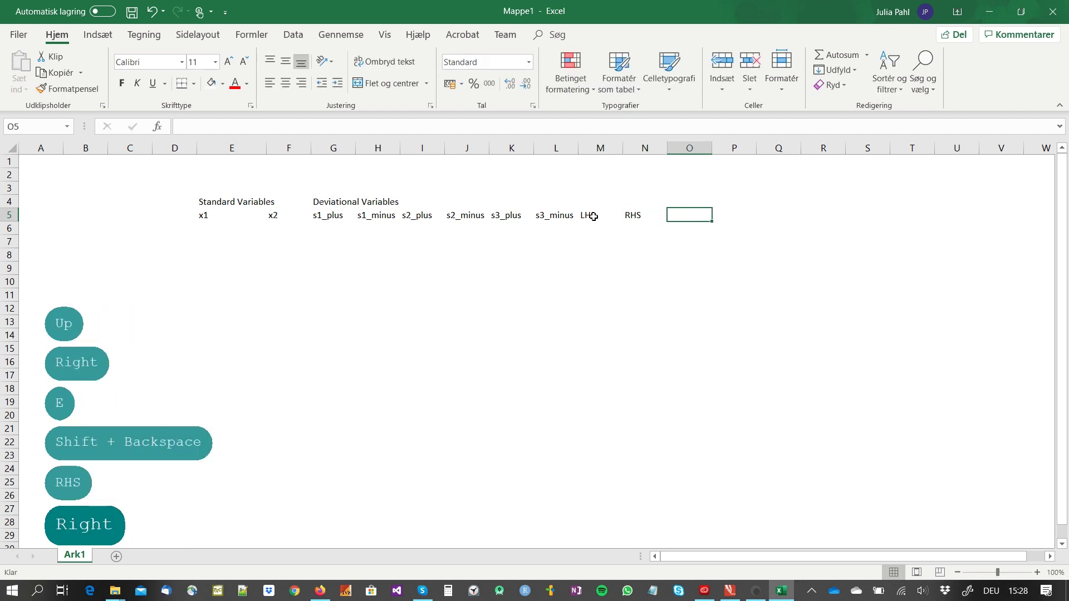
Step: Enter the column label RHS+Dev. in cell O5, beside the RHS label
{"action": "type", "text": "RHS"}
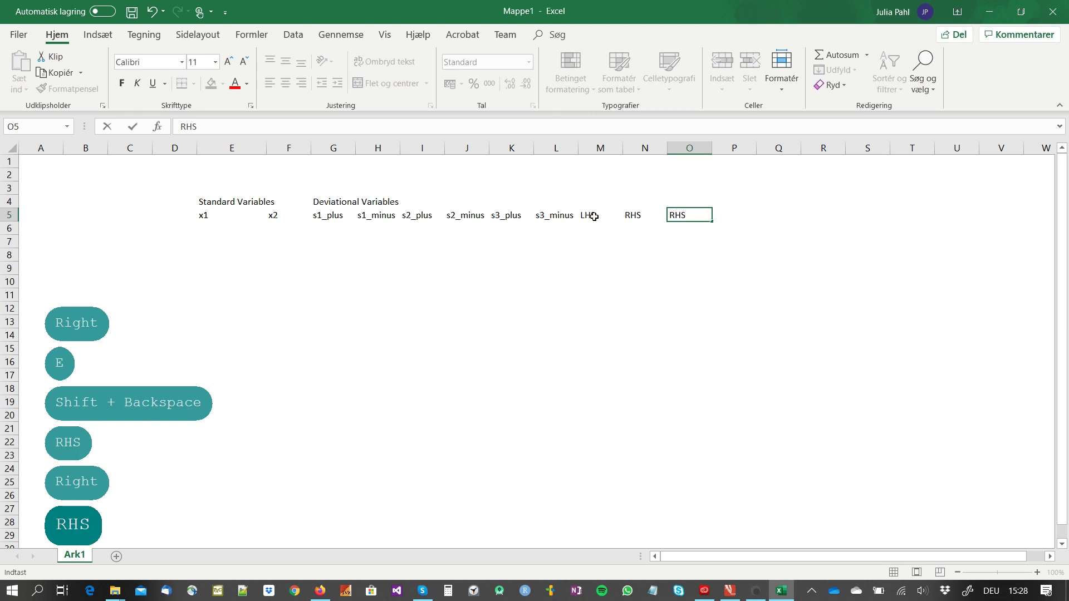
{"action": "type", "text": "=DEv"}
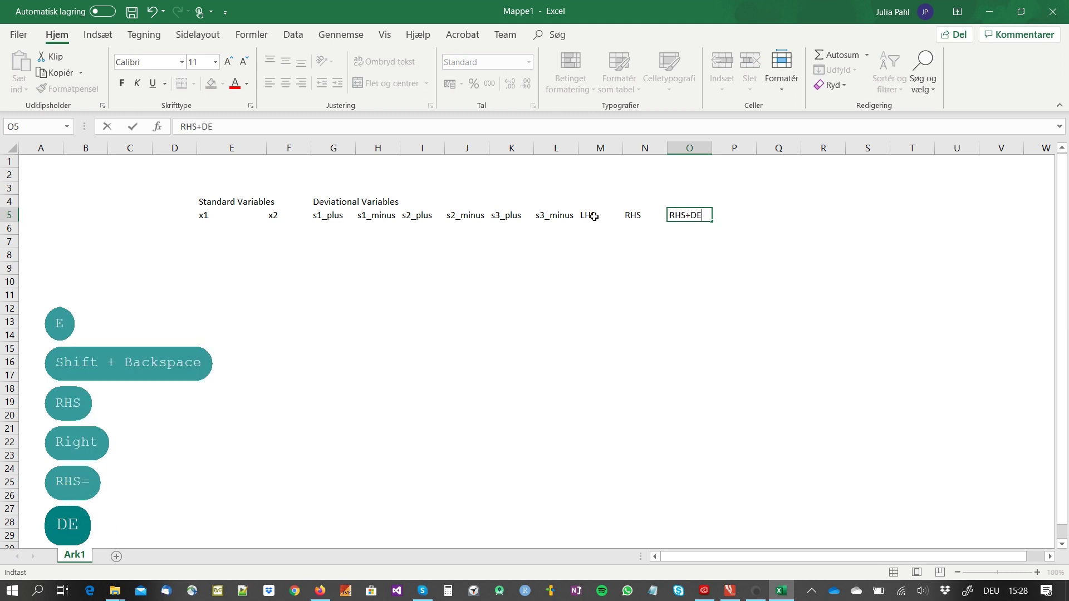
{"action": "key", "text": "BackSpace"}
{"action": "key", "text": "BackSpace"}
{"action": "type", "text": "ev."}
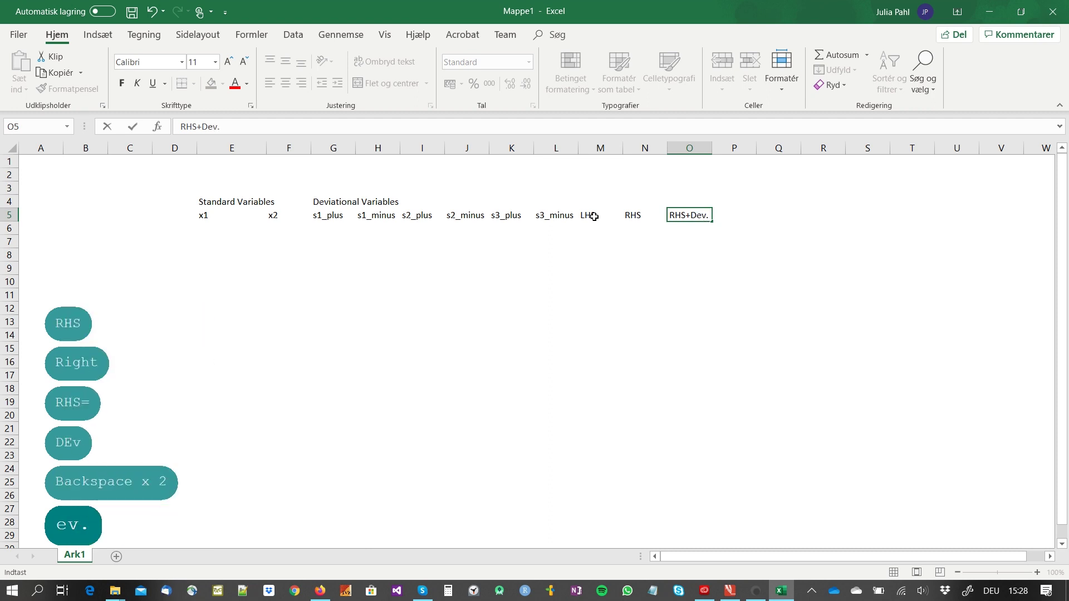
{"action": "key", "text": "Return"}
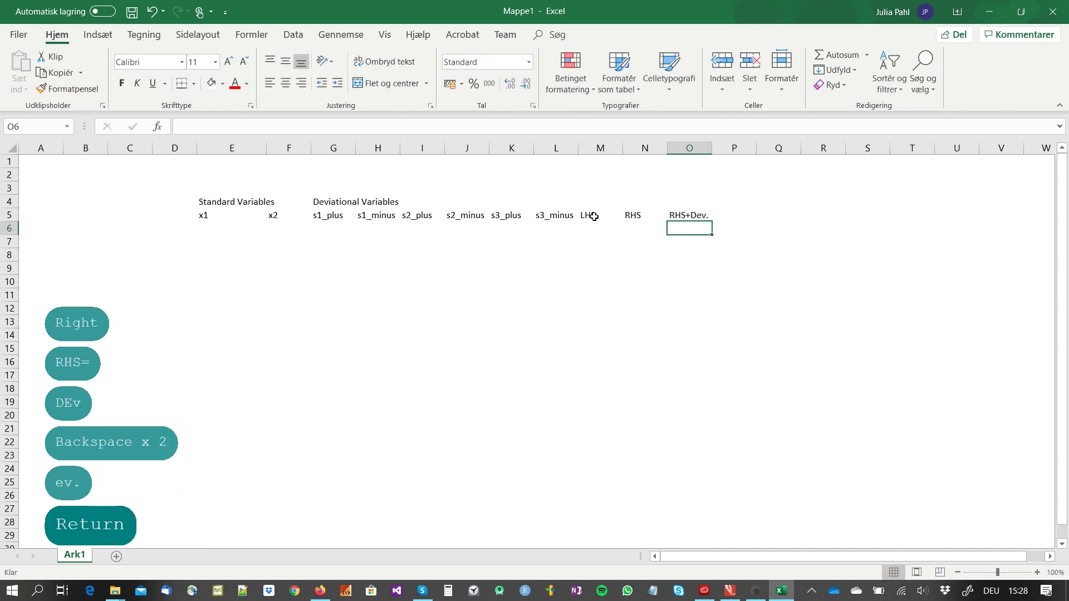
Step: Apply all borders to the coefficient table range E6 to O9 below the column labels
{"action": "left_click_drag", "start_coordinate": [201, 228], "coordinate": [691, 265]}
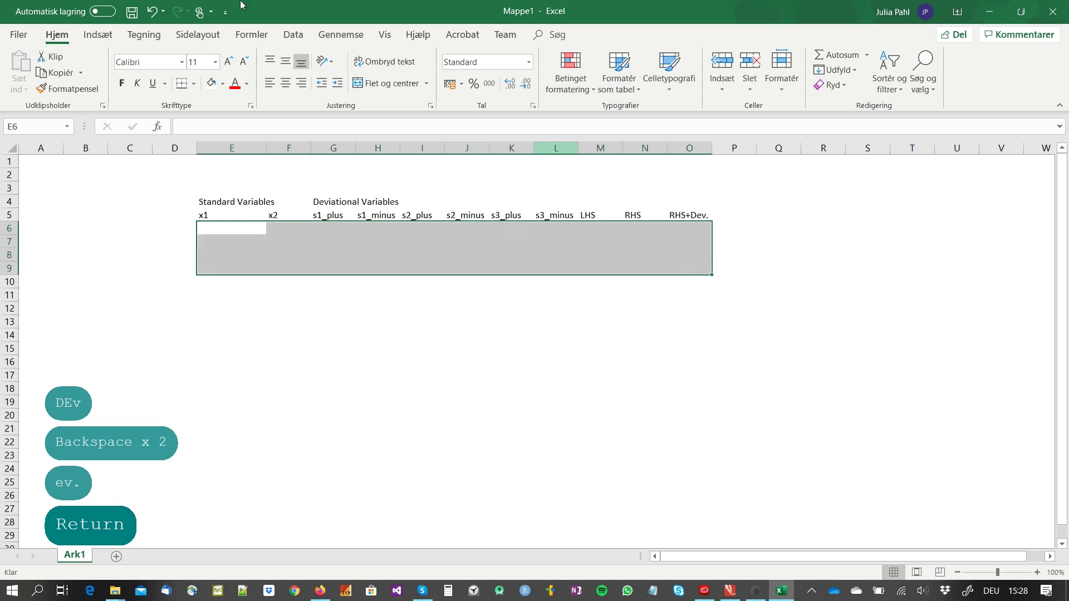
{"action": "left_click", "coordinate": [193, 83]}
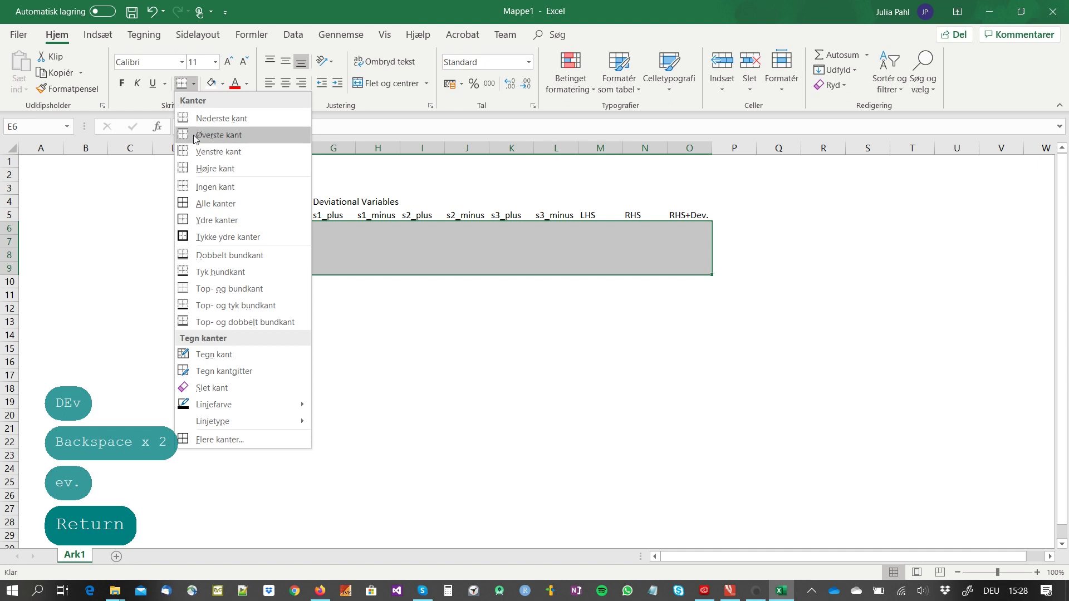
{"action": "left_click", "coordinate": [199, 204]}
Step: Enter the row labels HIM, LIP, HIW and Budget in cells D6 to D9
{"action": "left_click", "coordinate": [191, 224]}
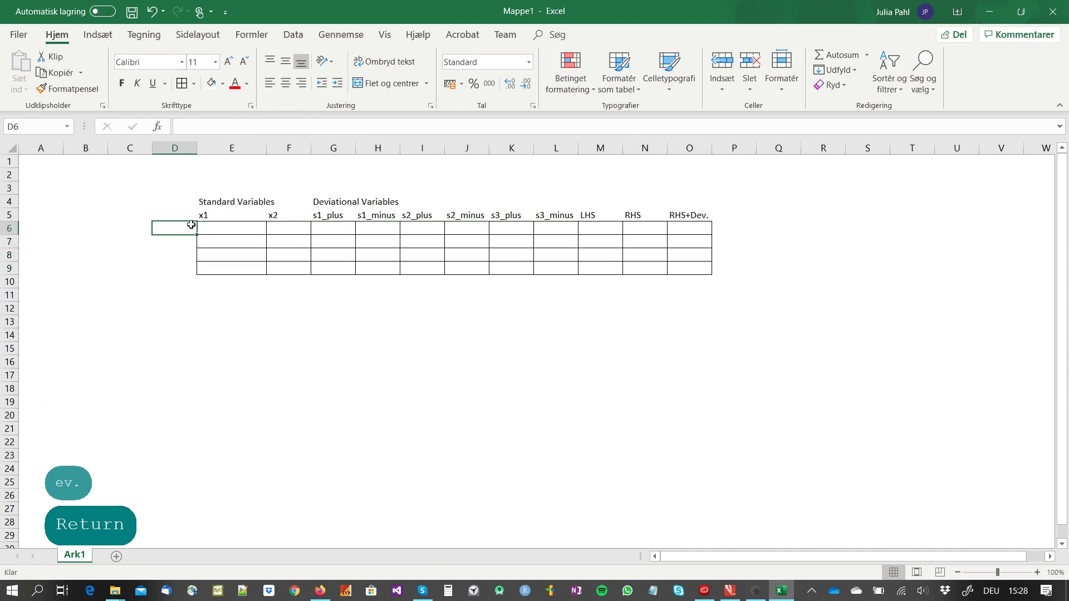
{"action": "type", "text": "HIM"}
{"action": "key", "text": "Return"}
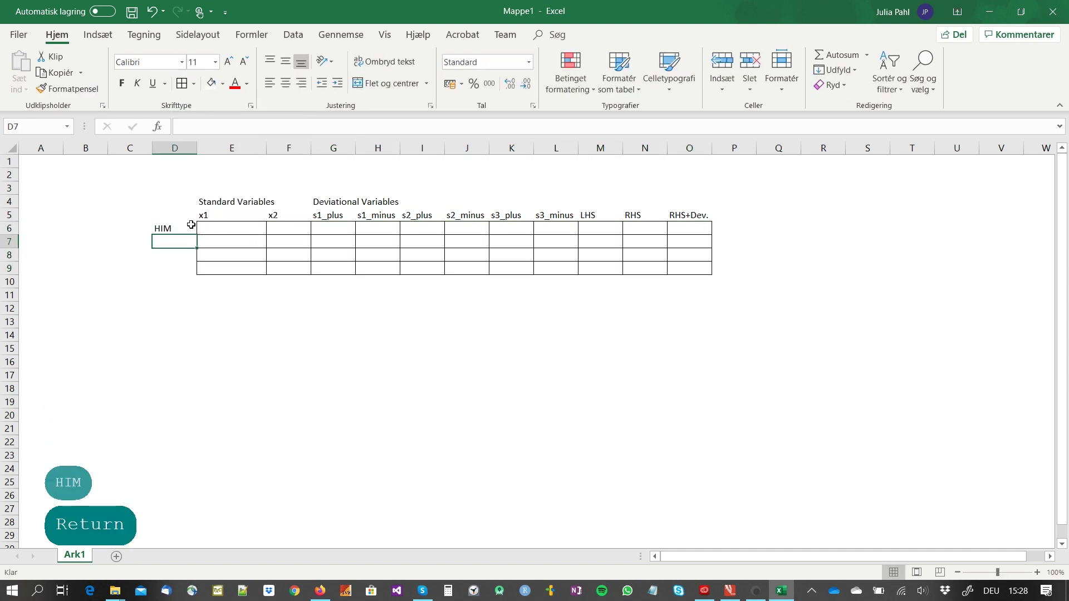
{"action": "type", "text": "LIP"}
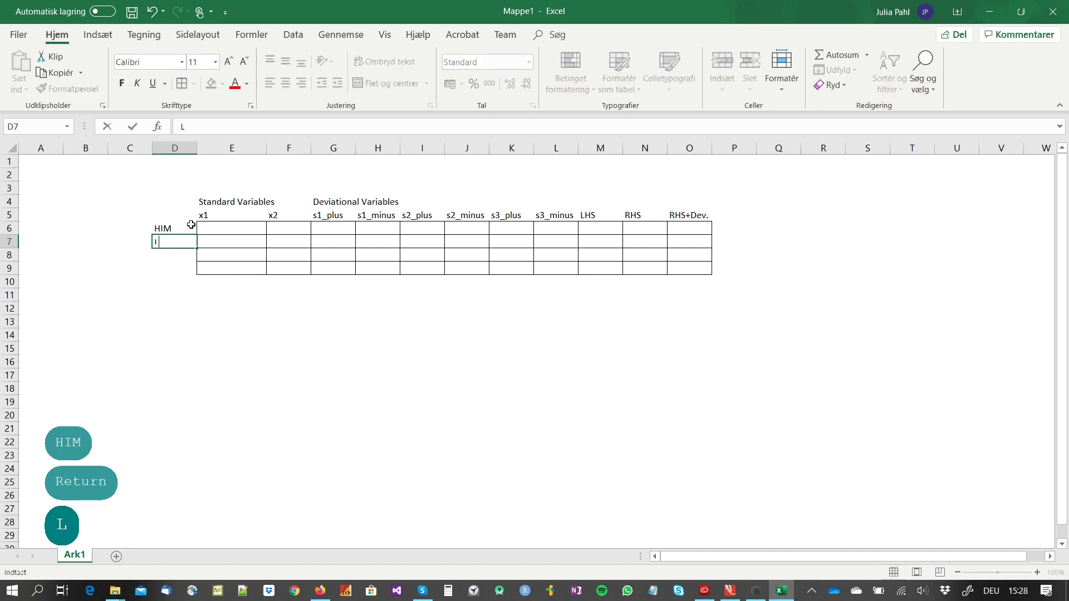
{"action": "key", "text": "Return"}
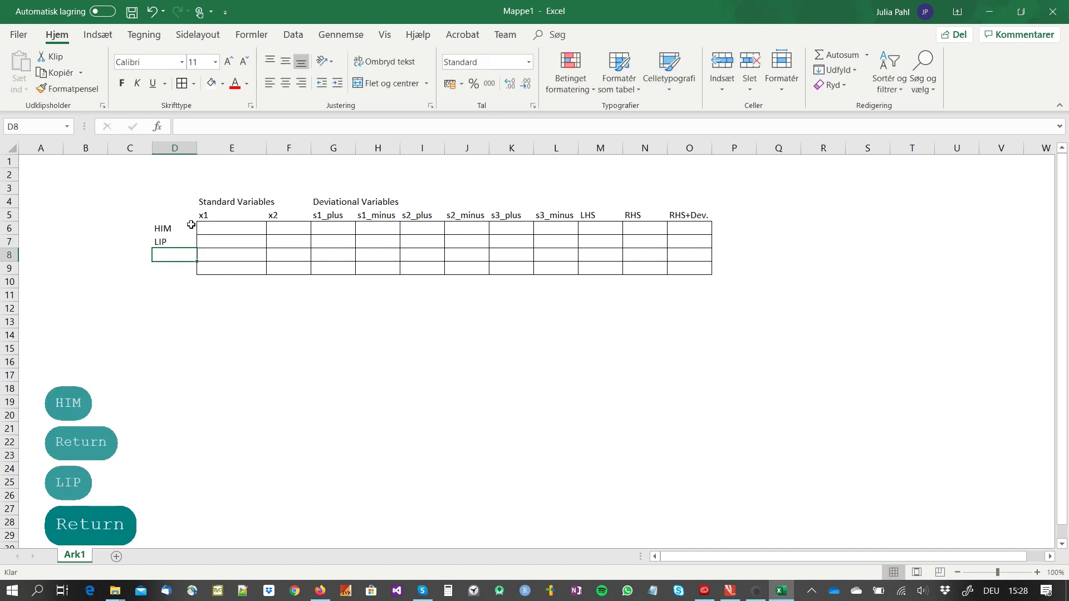
{"action": "type", "text": "HIM"}
{"action": "key", "text": "shift+BackSpace"}
{"action": "type", "text": "Q"}
{"action": "key", "text": "shift+BackSpace"}
{"action": "type", "text": "W"}
{"action": "key", "text": "Return"}
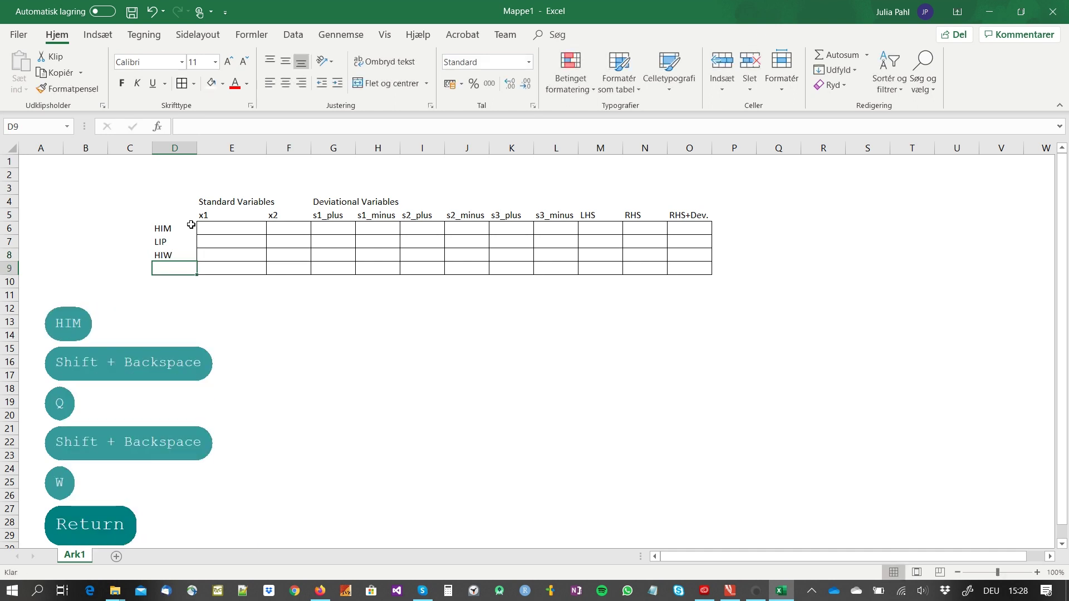
{"action": "type", "text": "Budget"}
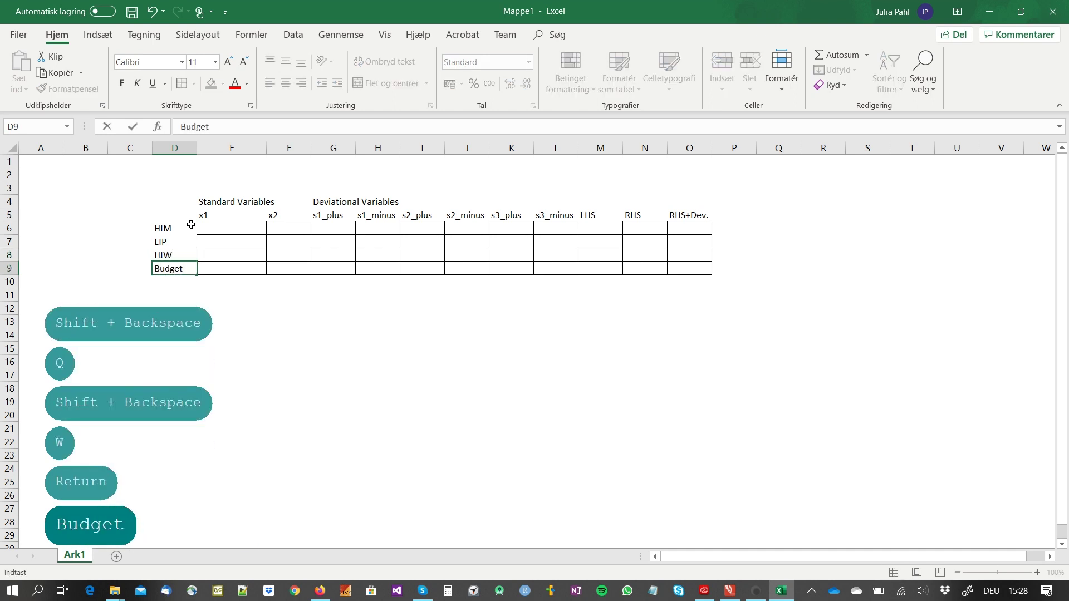
{"action": "key", "text": "Down"}
Step: Enter the label "Decision Variables:" in cell D11 and right-align it
{"action": "key", "text": "Down"}
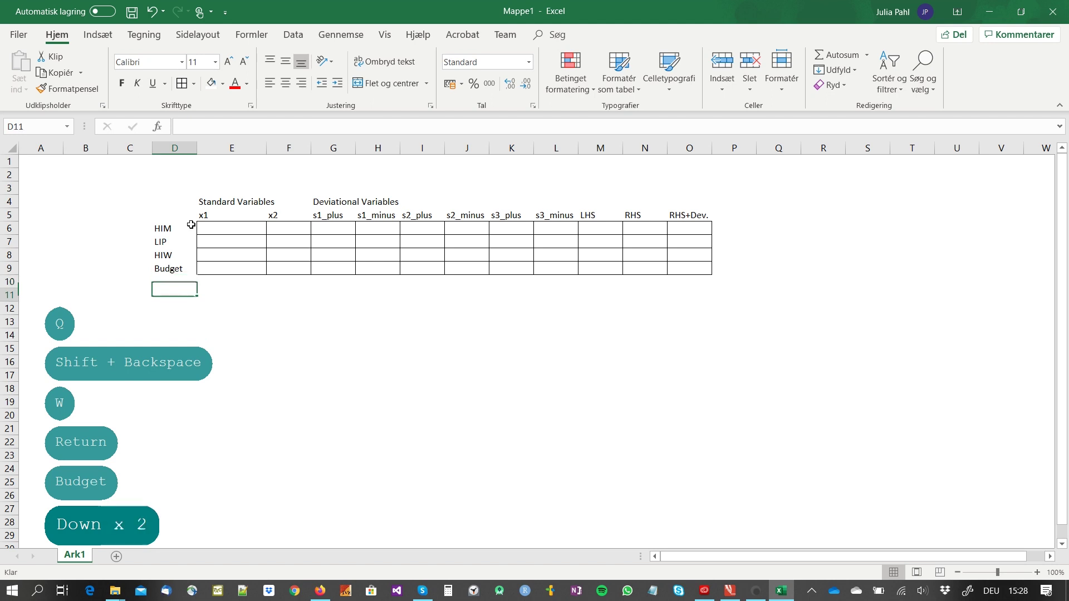
{"action": "type", "text": "Devi"}
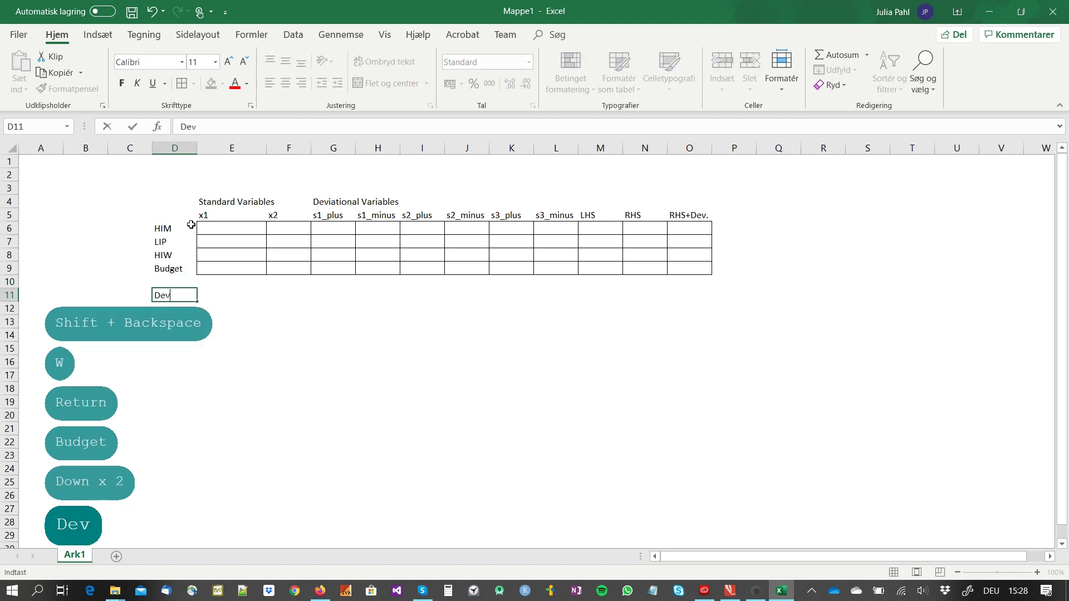
{"action": "key", "text": "BackSpace"}
{"action": "key", "text": "BackSpace"}
{"action": "type", "text": "cision "}
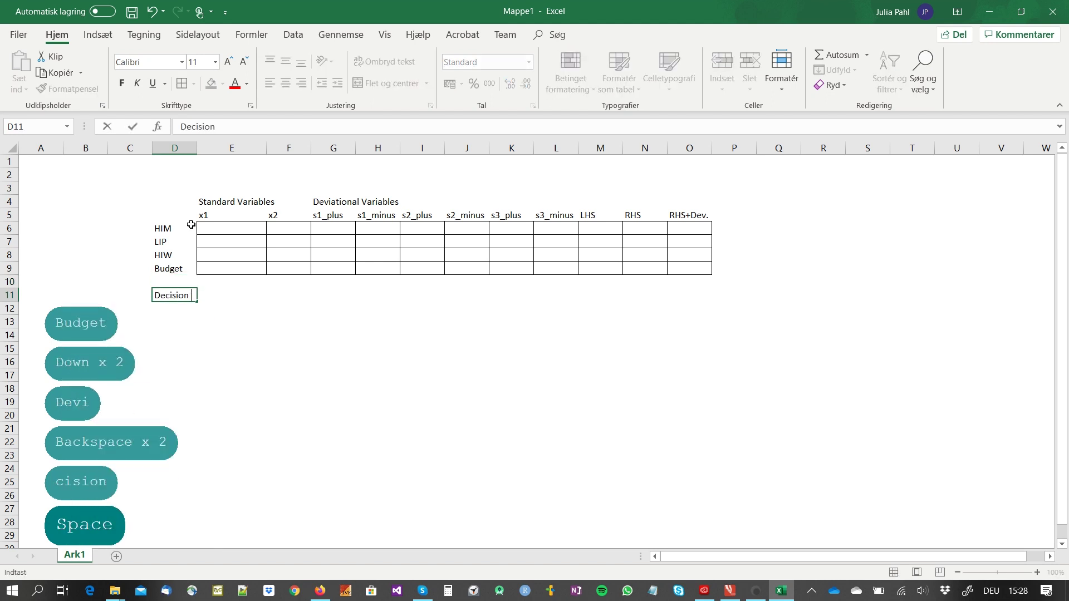
{"action": "type", "text": "Variables:"}
{"action": "key", "text": "Return"}
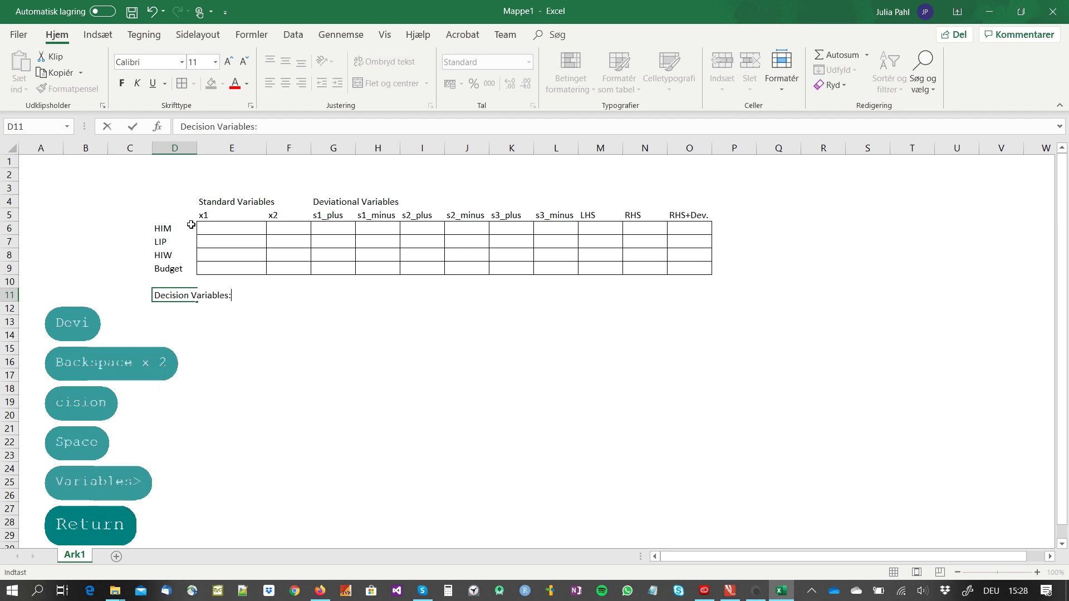
{"action": "key", "text": "Up"}
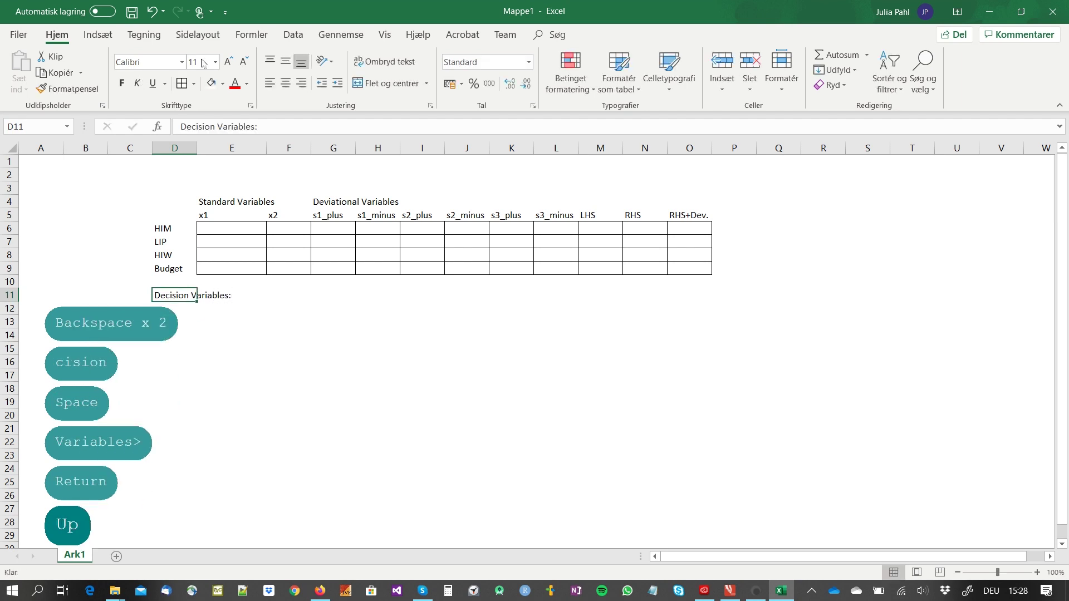
{"action": "left_click", "coordinate": [301, 83]}
Step: Give the decision variable cells E11 to L11 all borders and a yellow fill
{"action": "left_click", "coordinate": [214, 291]}
{"action": "left_click_drag", "start_coordinate": [212, 295], "coordinate": [541, 303]}
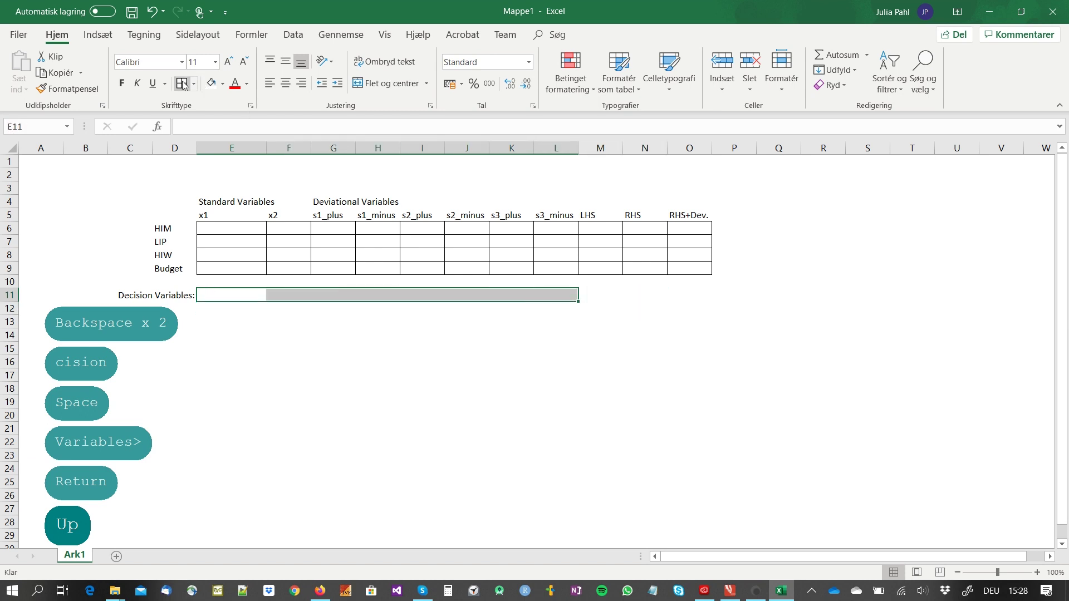
{"action": "left_click", "coordinate": [222, 84]}
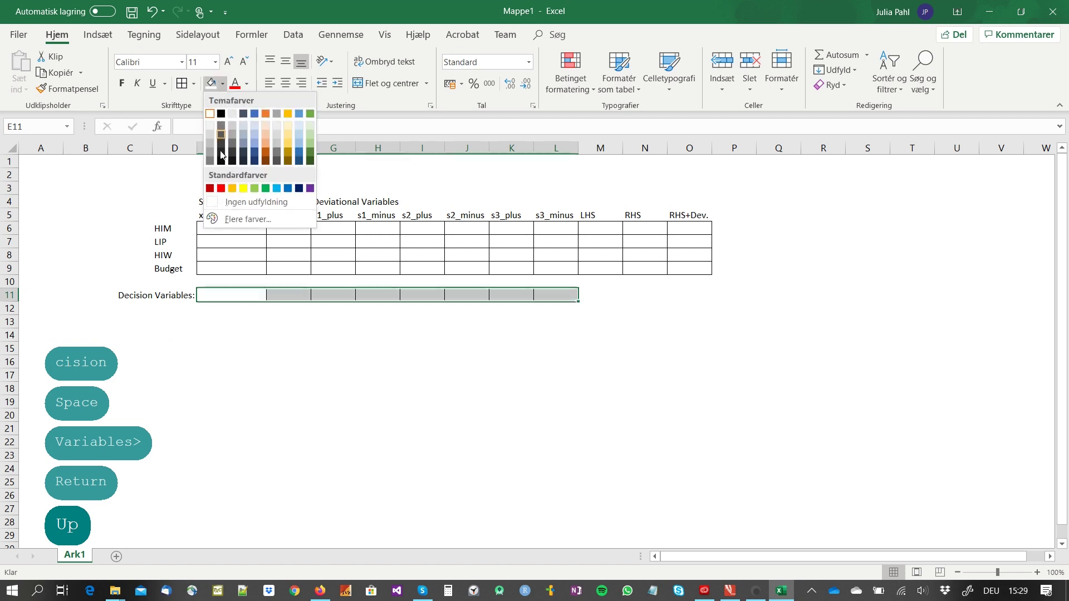
{"action": "left_click", "coordinate": [244, 189]}
{"action": "left_click", "coordinate": [286, 337]}
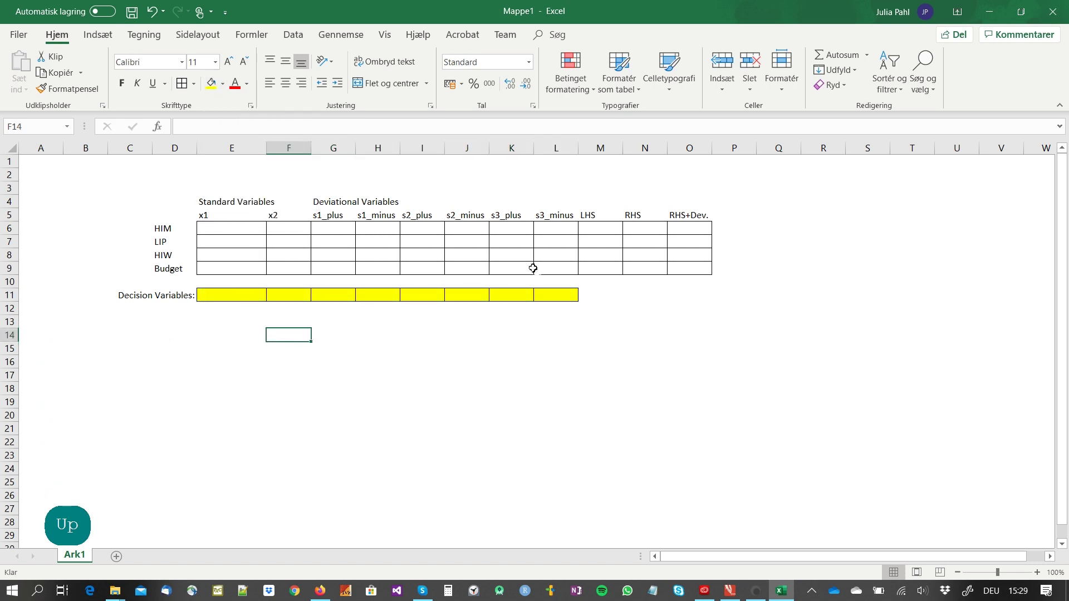
Step: Fill the LHS cells M6 to M9 light green and copy their formatting to the RHS+Dev. cells O6 to O9
{"action": "left_click_drag", "start_coordinate": [584, 228], "coordinate": [589, 262]}
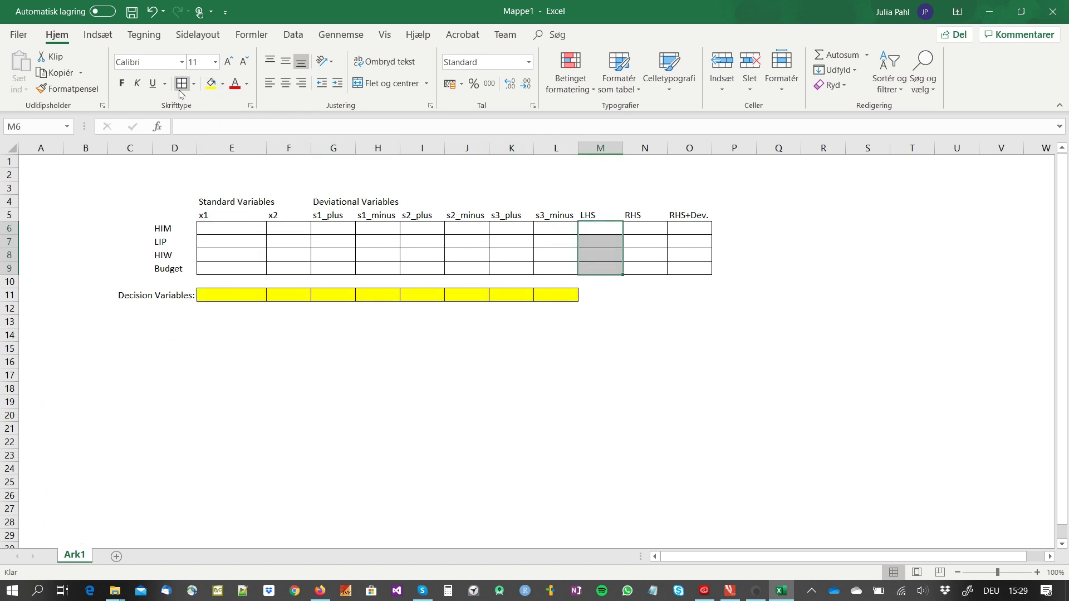
{"action": "left_click", "coordinate": [223, 85]}
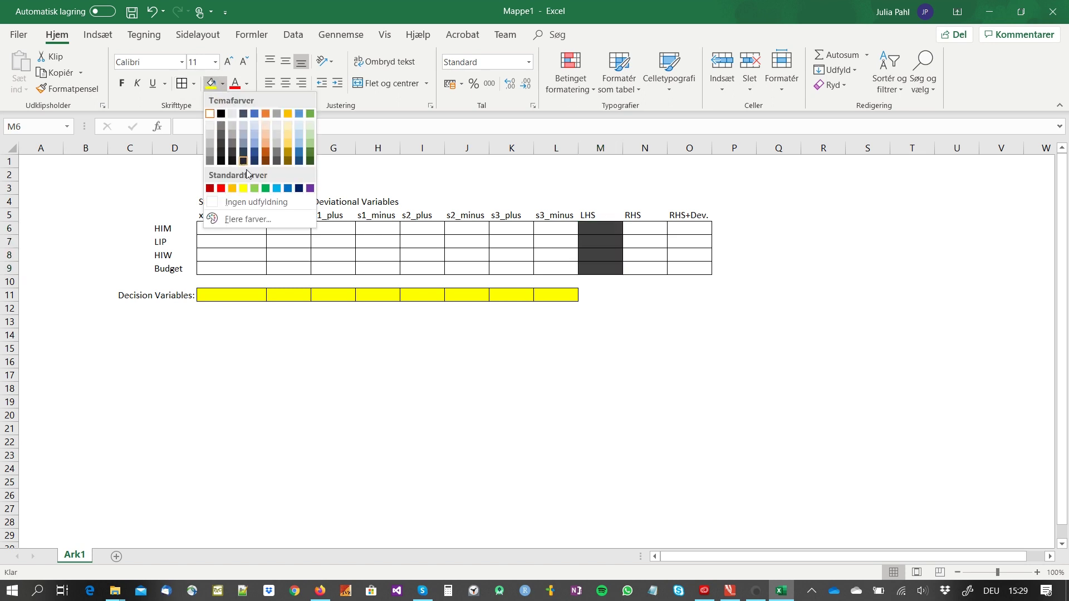
{"action": "left_click", "coordinate": [255, 189]}
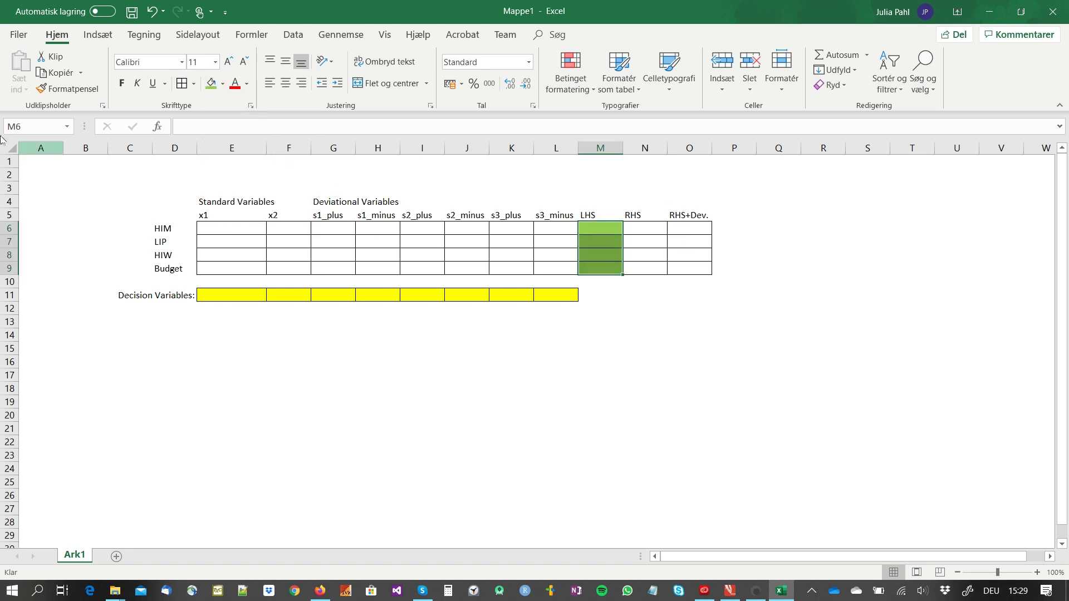
{"action": "left_click", "coordinate": [45, 89]}
{"action": "left_click", "coordinate": [686, 225]}
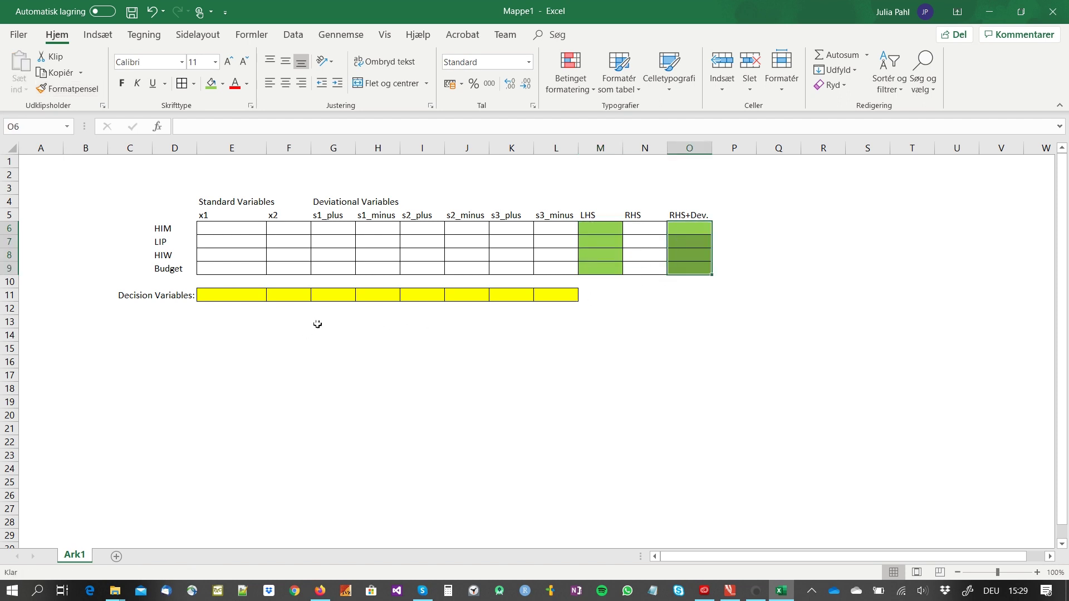
Step: Check the objective function on the GP-LP formulation slide and apply all borders to cells G13 to L13 in Excel
{"action": "key", "text": "alt+Tab"}
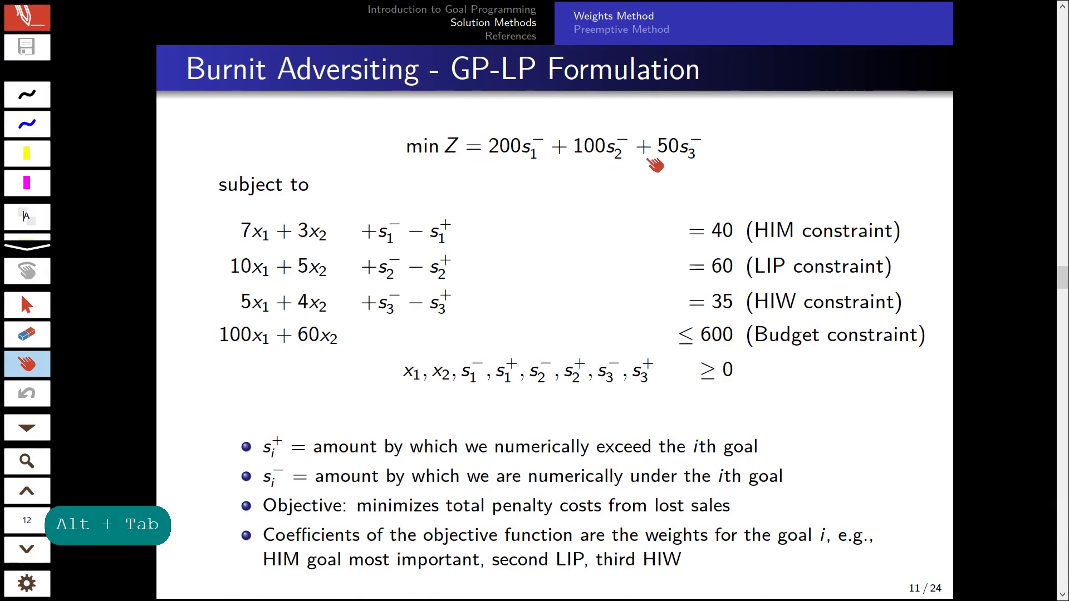
{"action": "key", "text": "alt+Tab"}
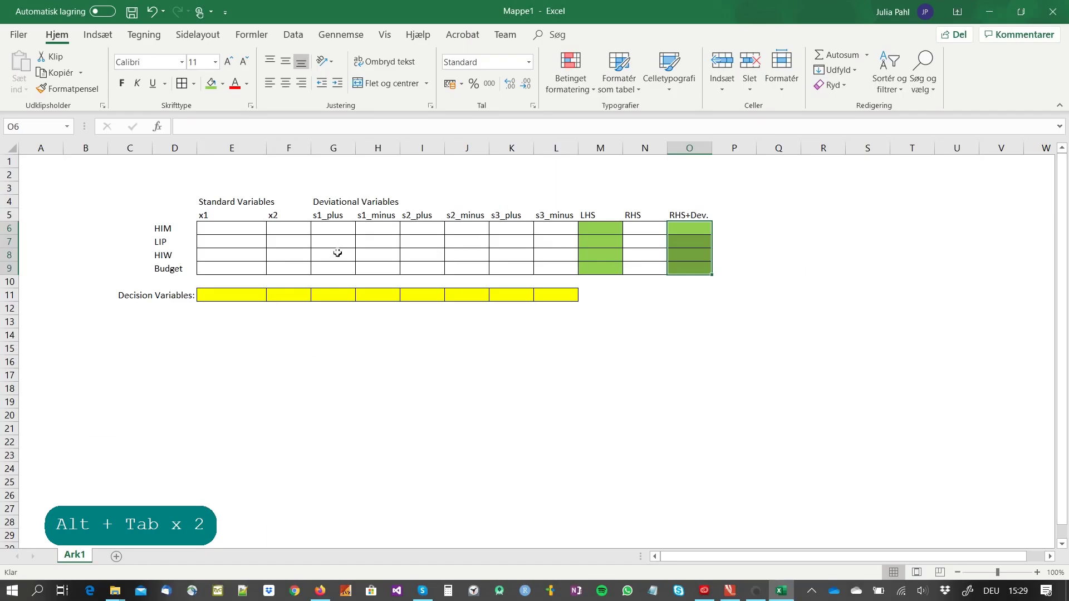
{"action": "left_click_drag", "start_coordinate": [339, 318], "coordinate": [548, 322]}
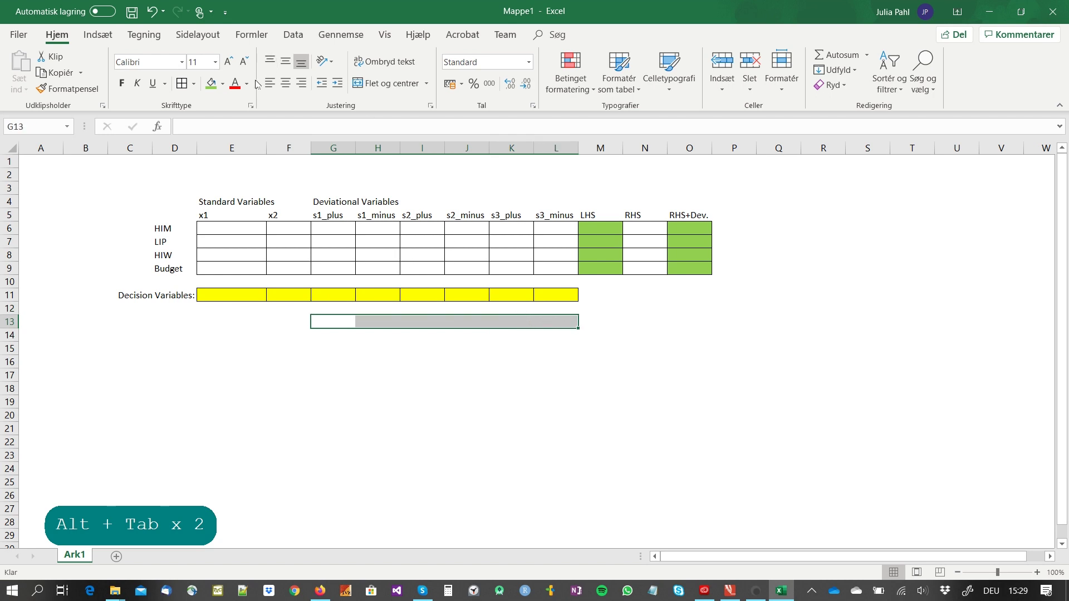
{"action": "left_click", "coordinate": [181, 84]}
Step: Enter the label "Obj Coefficients:" in cell F13 and right-align it
{"action": "left_click", "coordinate": [301, 322]}
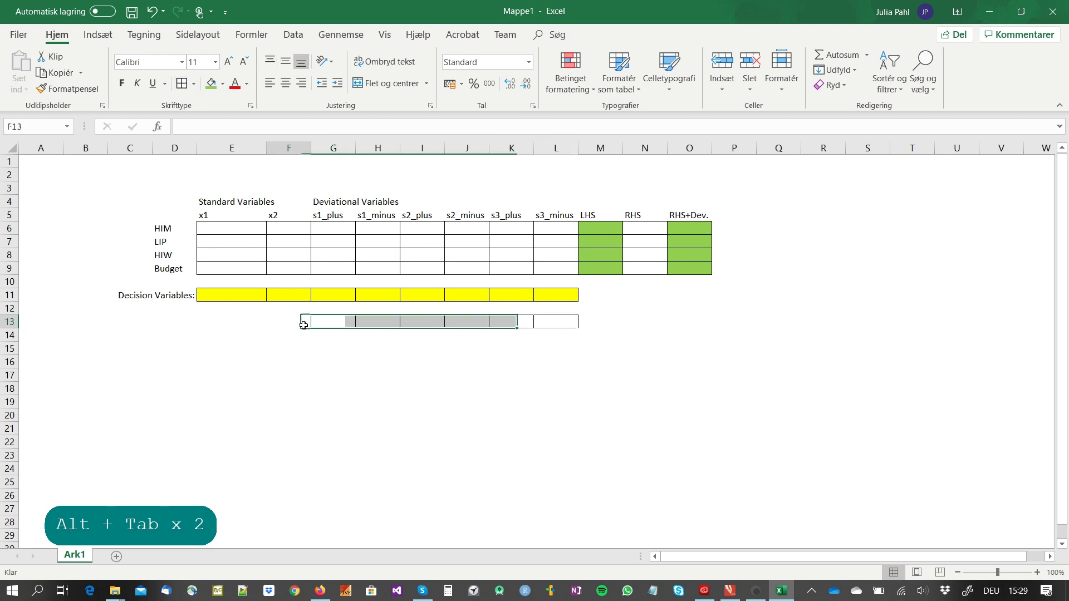
{"action": "type", "text": "0bj Coeff"}
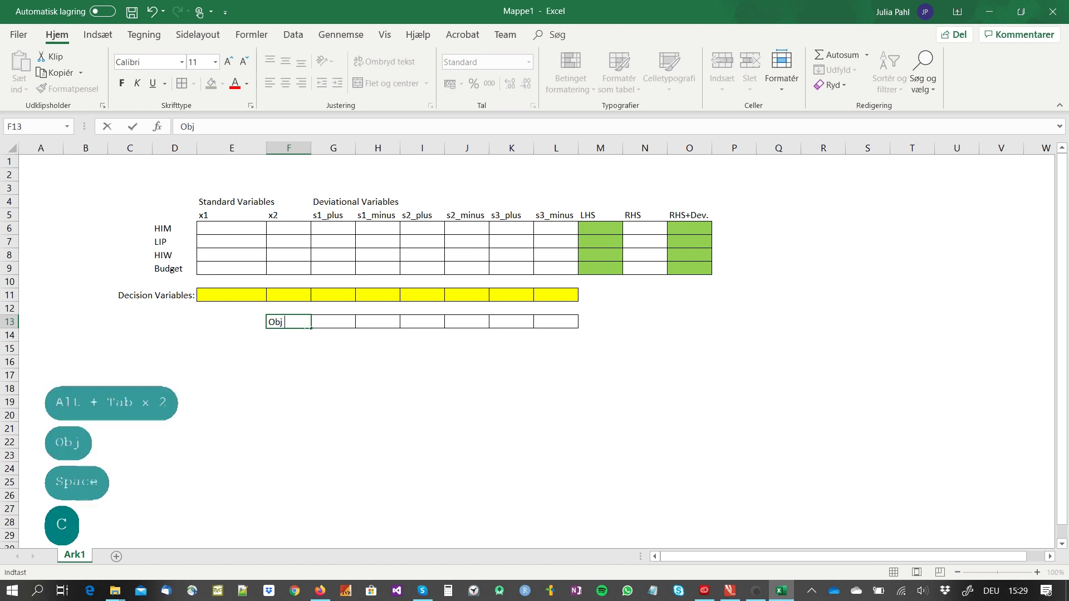
{"action": "type", "text": "icients:"}
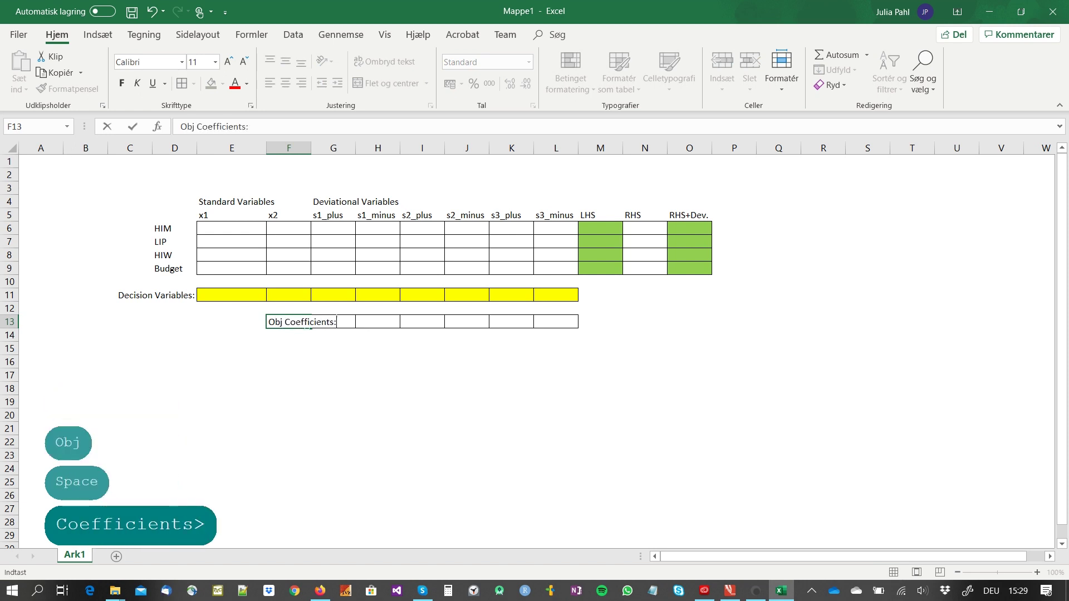
{"action": "key", "text": "Return"}
{"action": "key", "text": "Up"}
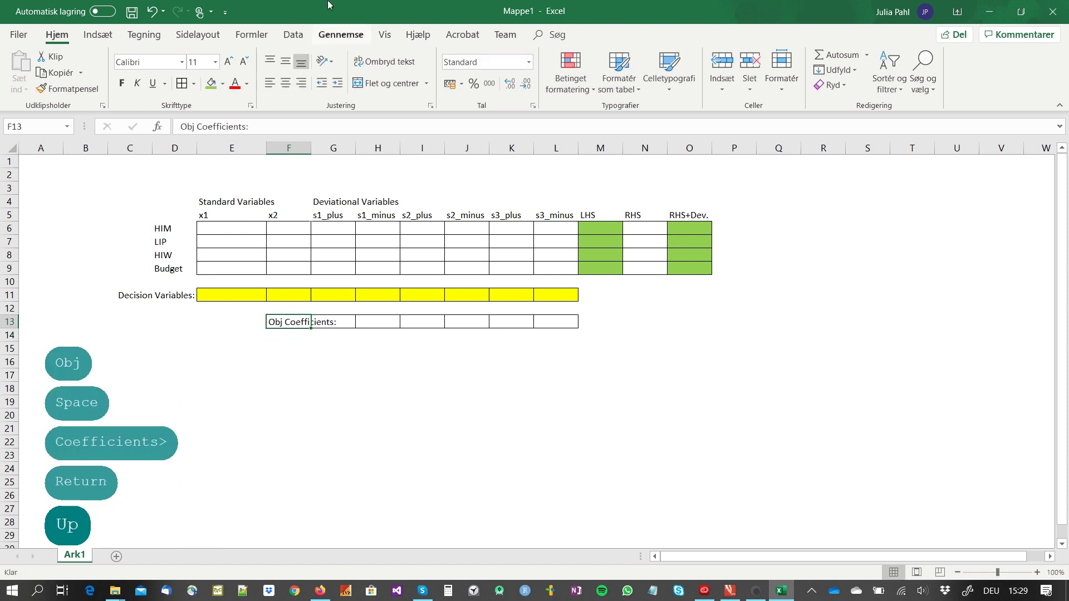
{"action": "left_click", "coordinate": [301, 83]}
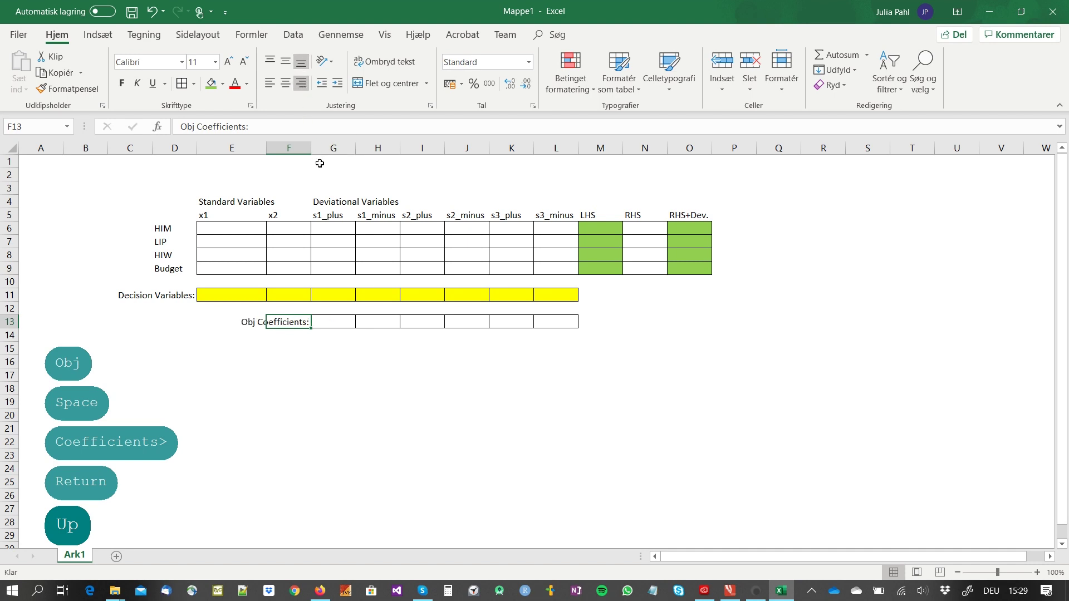
Step: Enter the label "OBJ:" in cell M13, at the end of the objective coefficient row
{"action": "left_click", "coordinate": [633, 323]}
{"action": "key", "text": "Left"}
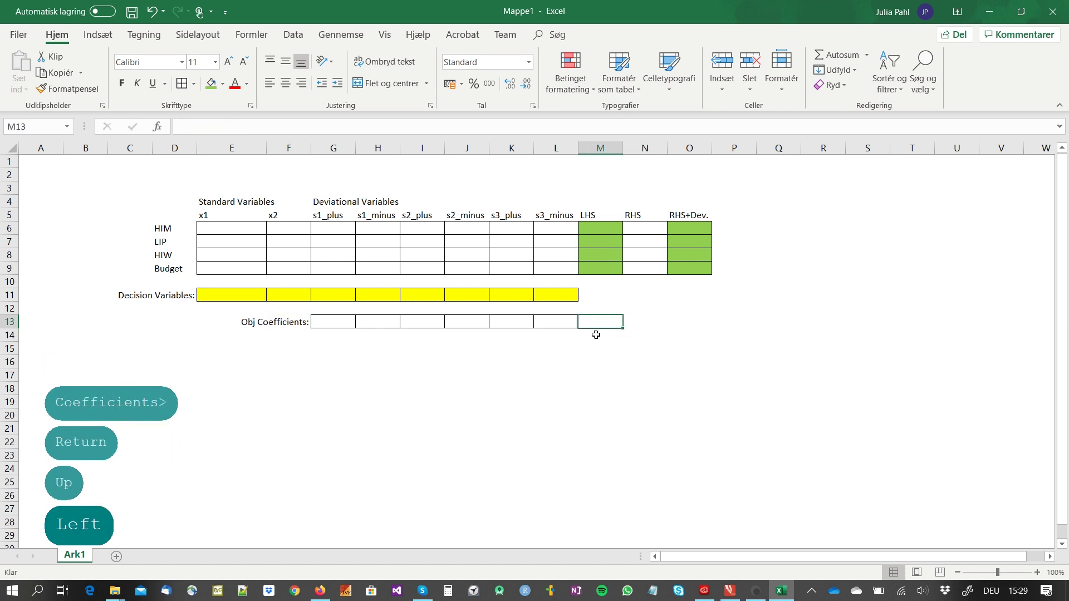
{"action": "type", "text": "OBJ;"}
{"action": "key", "text": "BackSpace"}
{"action": "type", "text": ":"}
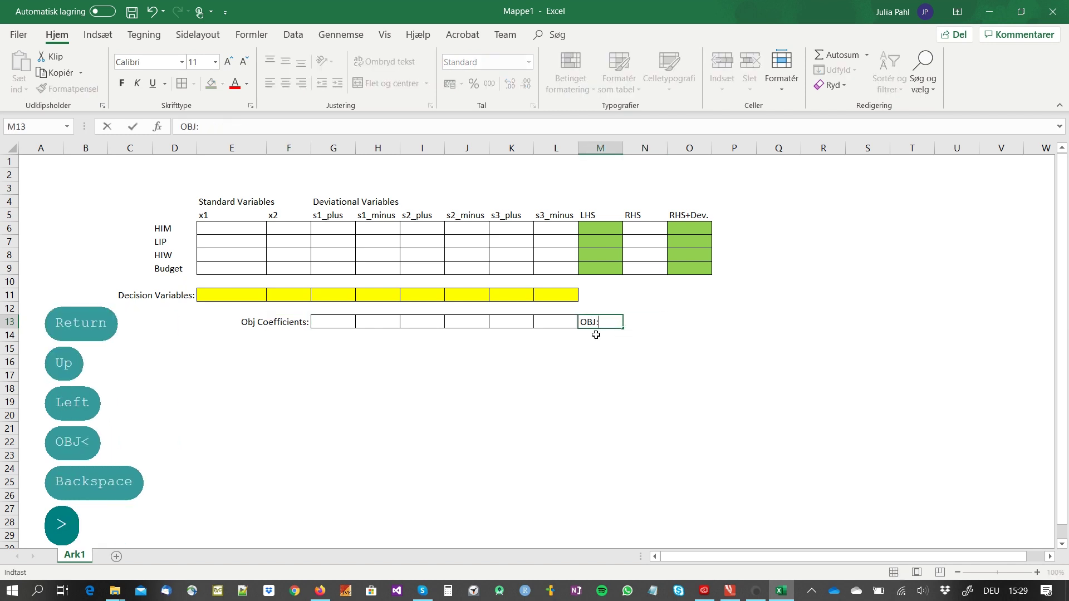
{"action": "key", "text": "Right"}
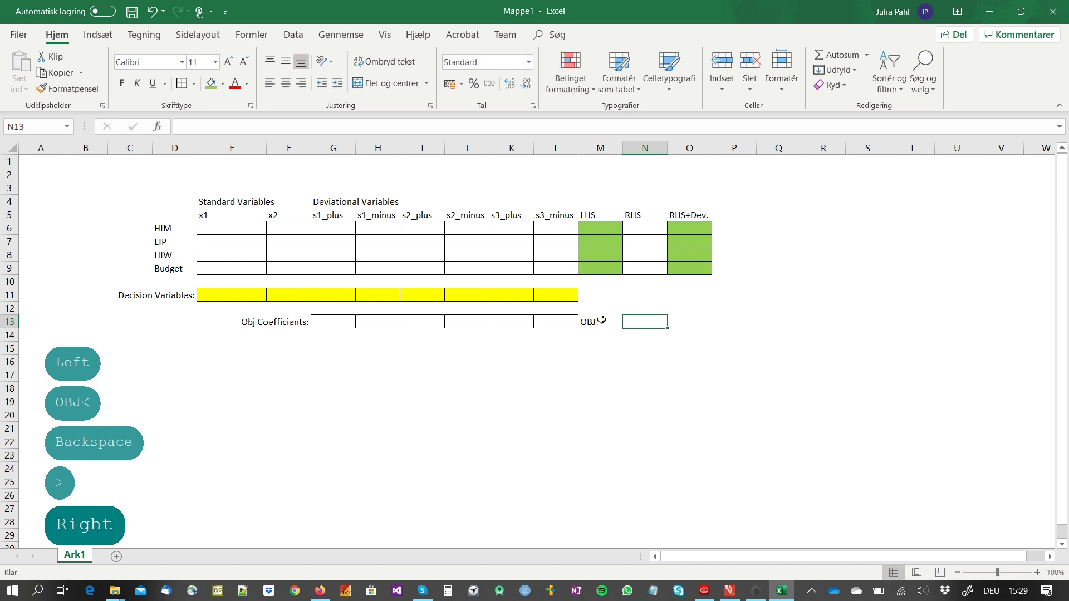
Step: Right-align the "OBJ:" label in M13 and fill the objective cell N13 with light blue
{"action": "left_click", "coordinate": [600, 322]}
{"action": "left_click", "coordinate": [304, 88]}
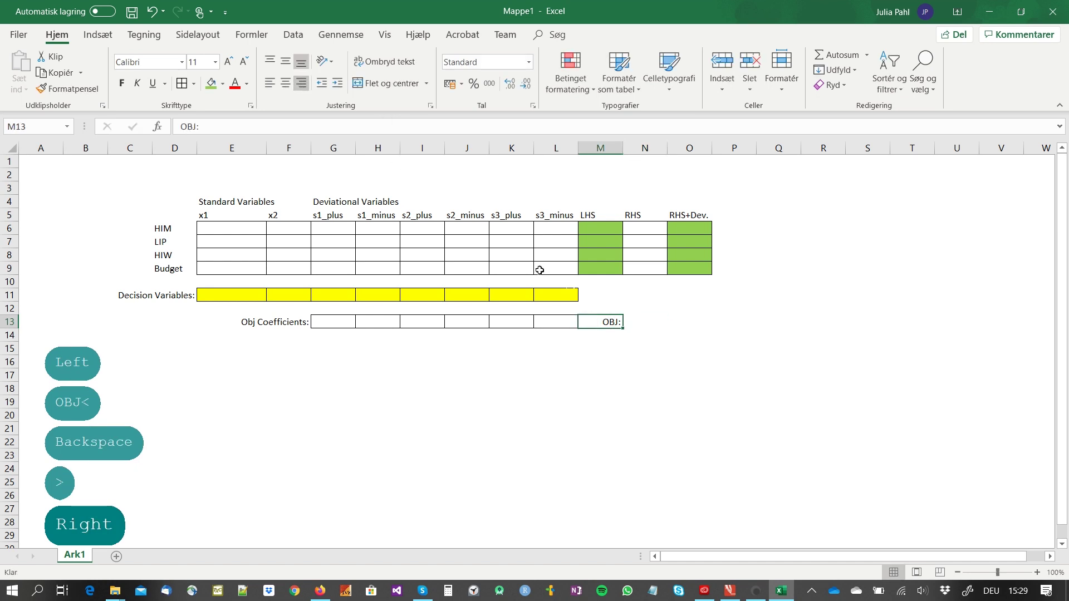
{"action": "left_click", "coordinate": [632, 319]}
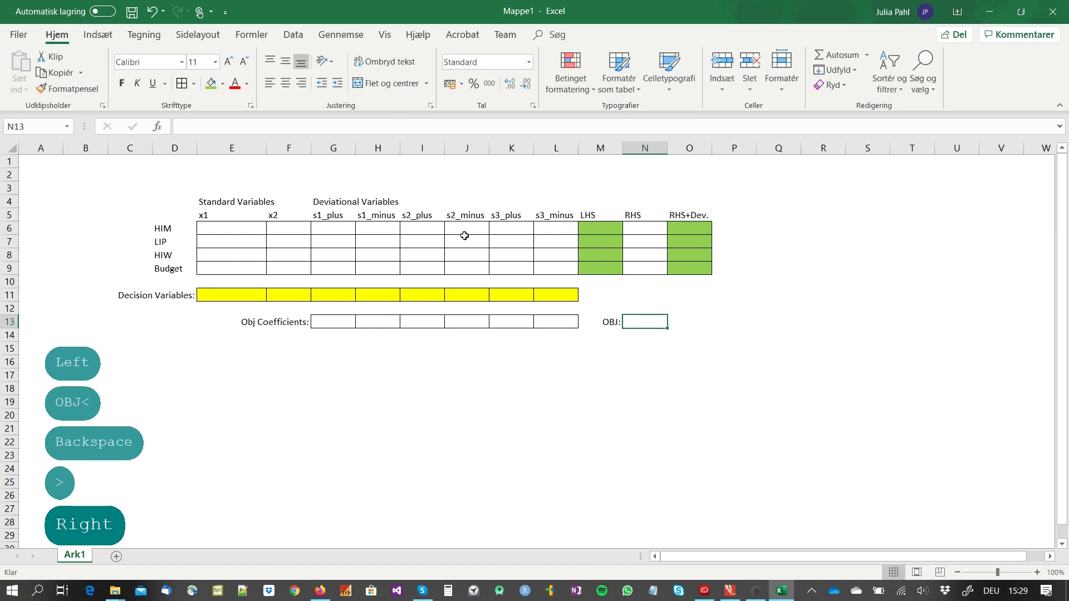
{"action": "left_click", "coordinate": [224, 88]}
{"action": "left_click", "coordinate": [272, 185]}
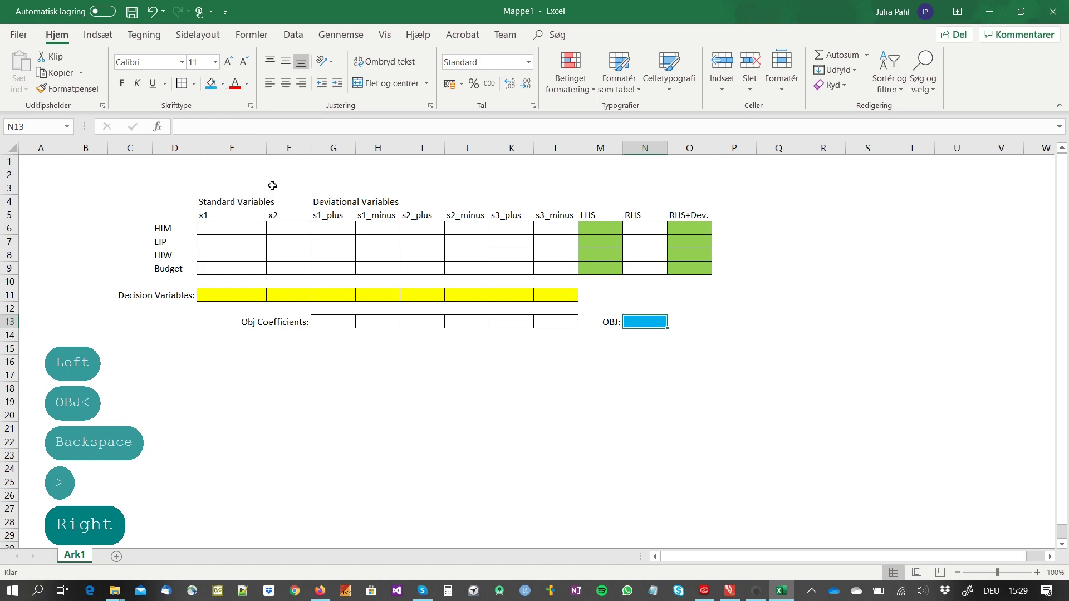
Step: Check the objective function on the GP-LP formulation slide, then enter =+SUMPRODUKT(G13:L13;G11:L11) in Excel cell N13
{"action": "key", "text": "alt+Tab"}
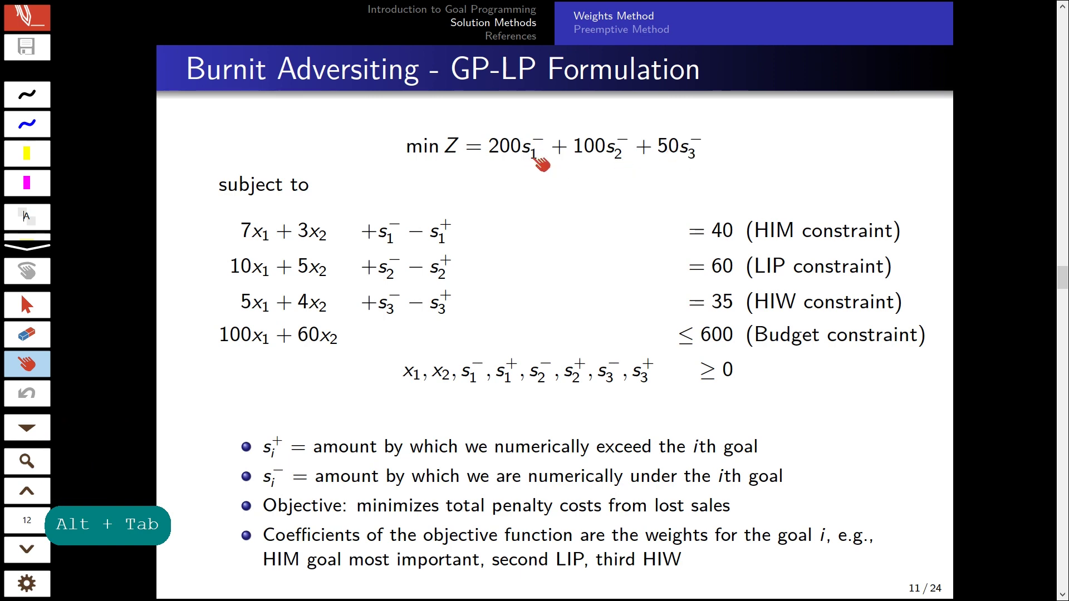
{"action": "key", "text": "alt+Tab"}
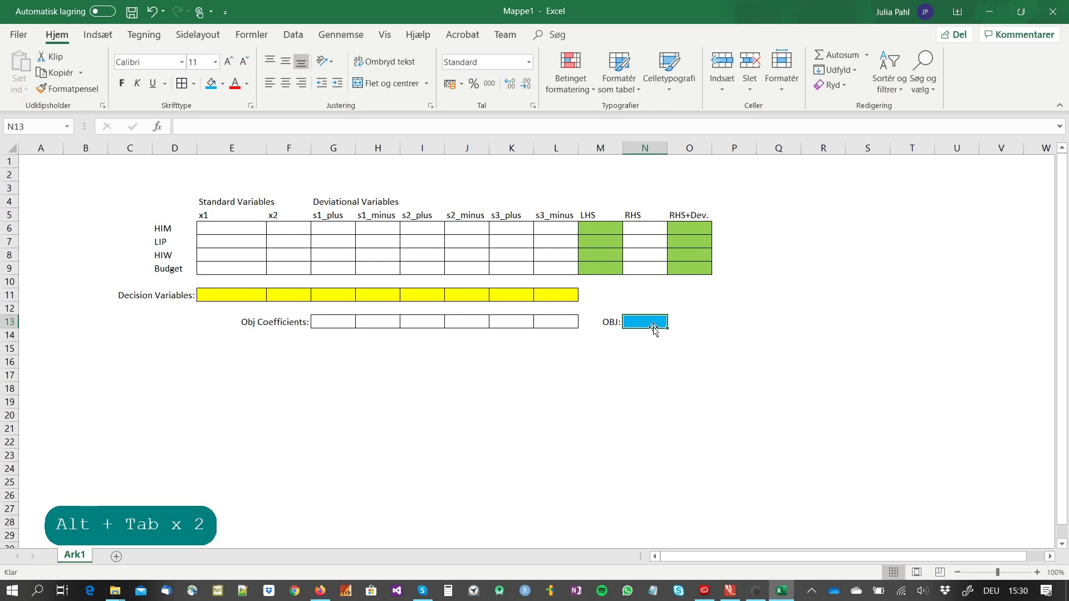
{"action": "type", "text": "+su"}
{"action": "type", "text": "m"}
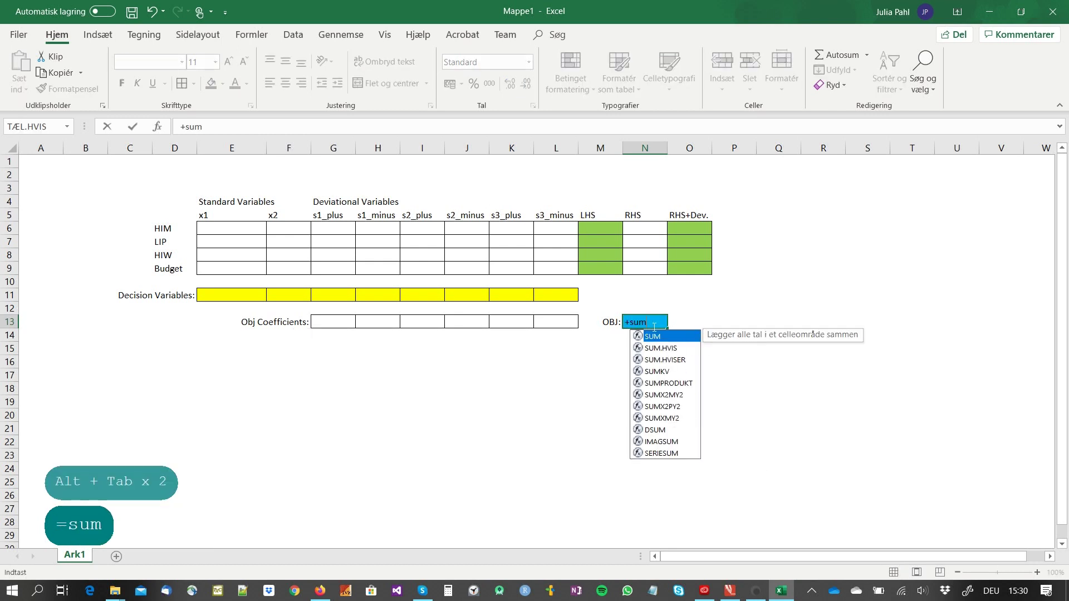
{"action": "type", "text": "produkt("}
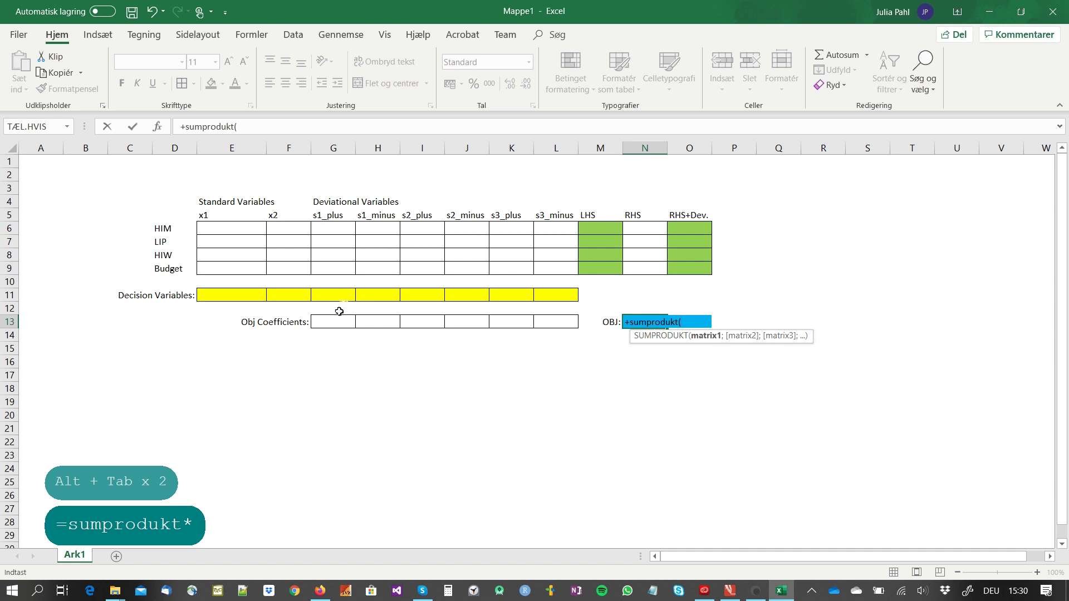
{"action": "left_click_drag", "start_coordinate": [335, 322], "coordinate": [556, 328]}
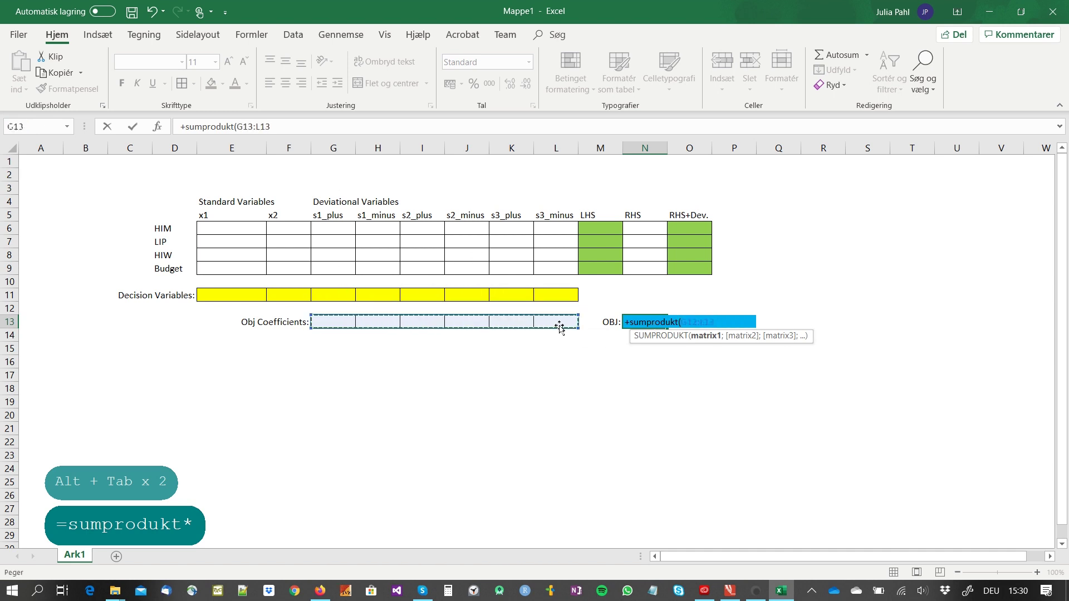
{"action": "type", "text": ";"}
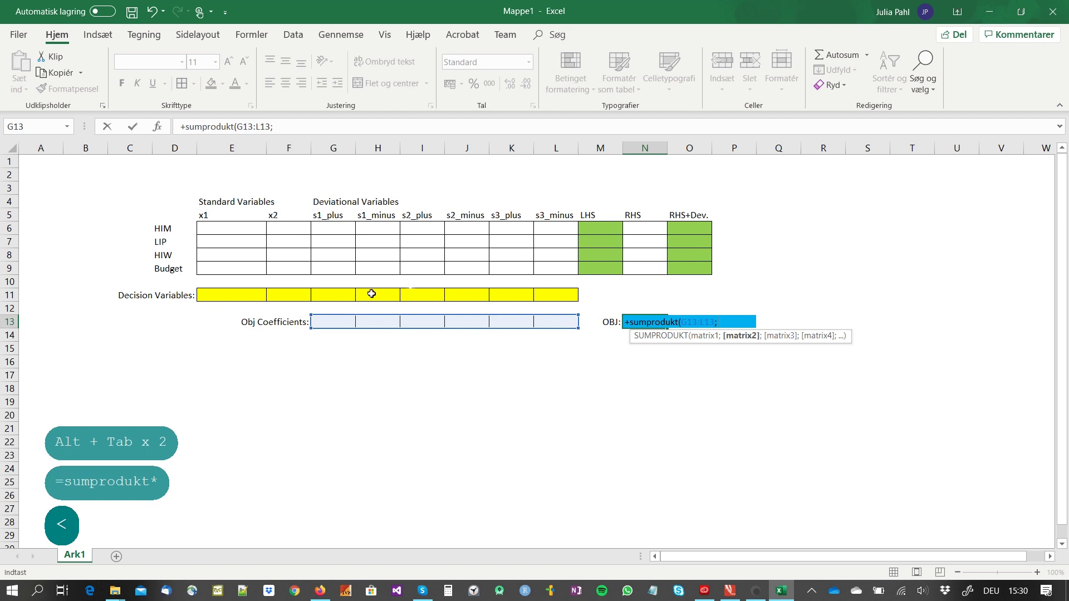
{"action": "left_click_drag", "start_coordinate": [341, 294], "coordinate": [564, 289]}
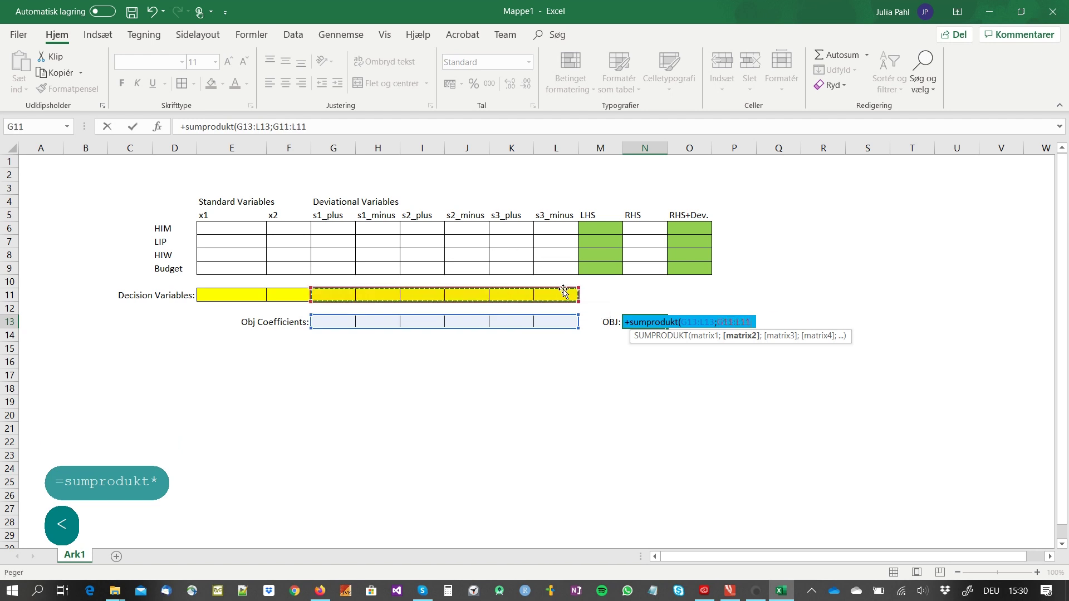
{"action": "type", "text": ")"}
{"action": "key", "text": "Return"}
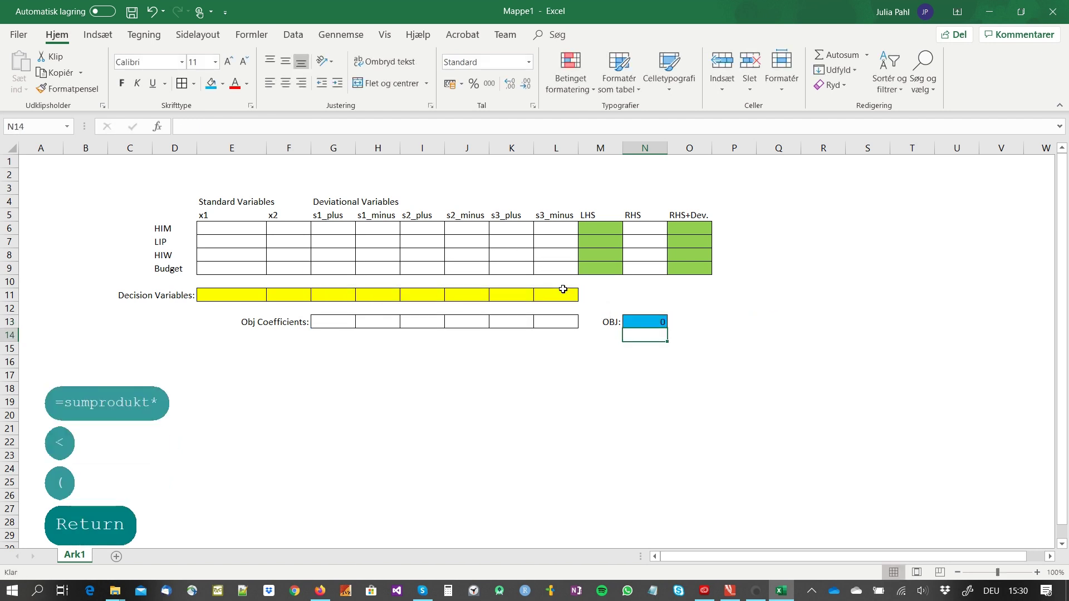
{"action": "key", "text": "Up"}
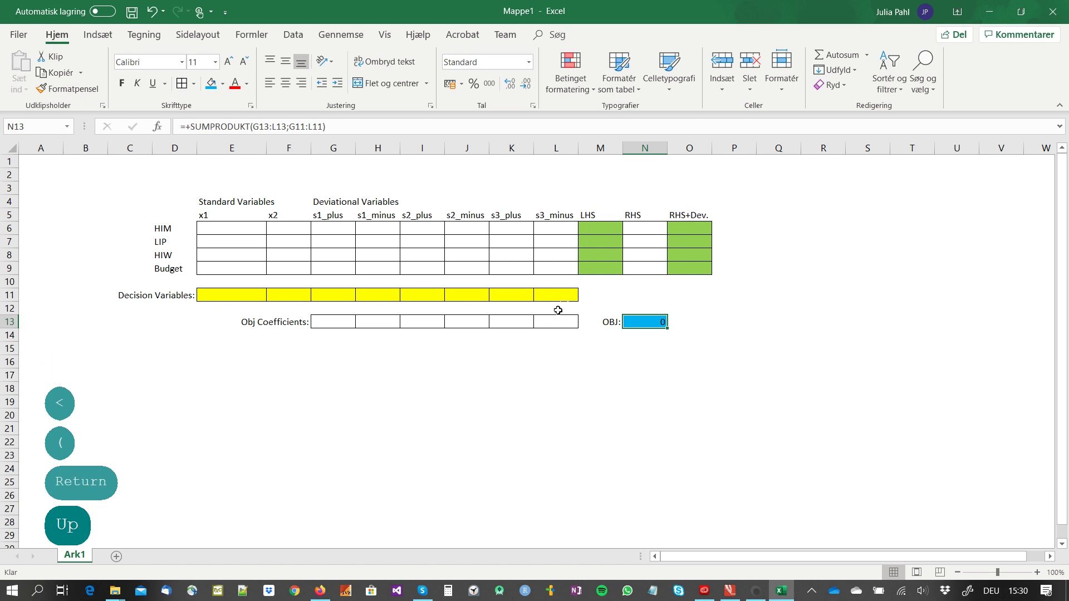
Step: Enter the HIM left-hand side formula =+SUMPRODUKT(E6:L6;E11:L11) in cell M6
{"action": "left_click", "coordinate": [604, 230]}
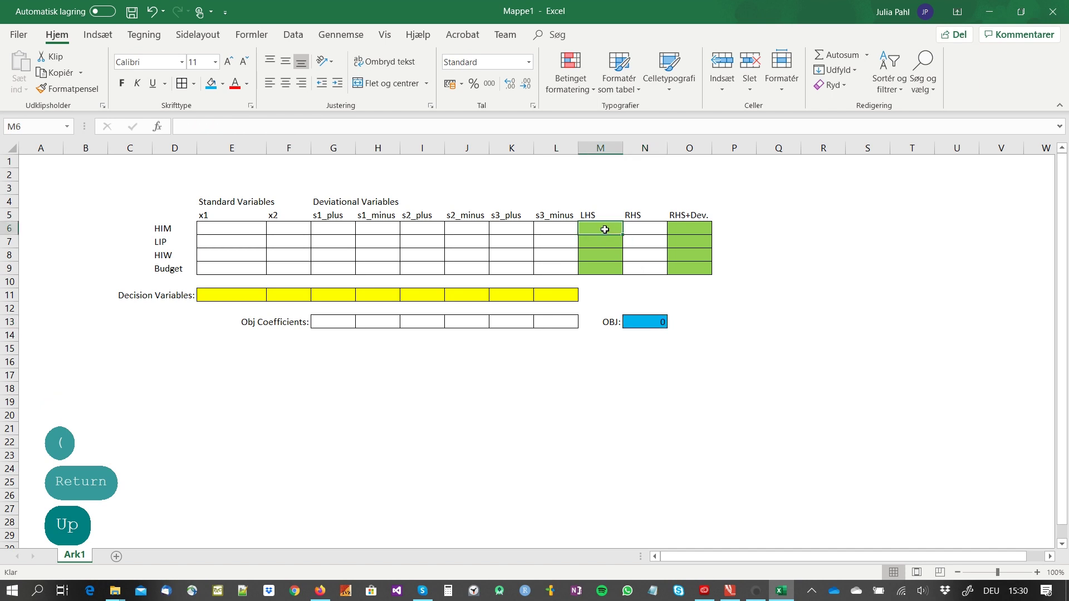
{"action": "type", "text": "+"}
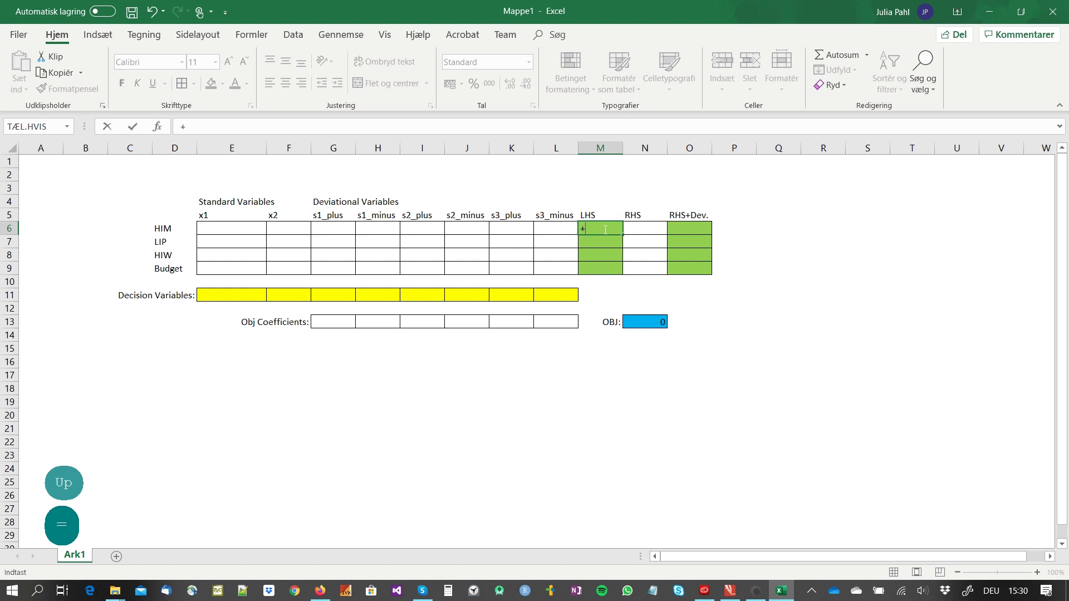
{"action": "type", "text": "su"}
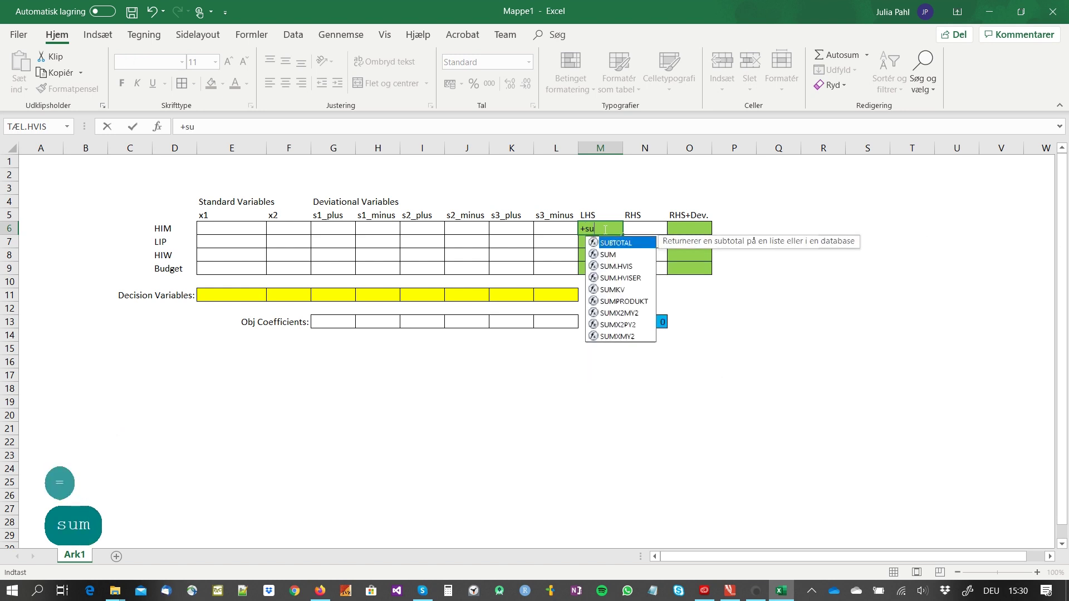
{"action": "type", "text": "mprodukt("}
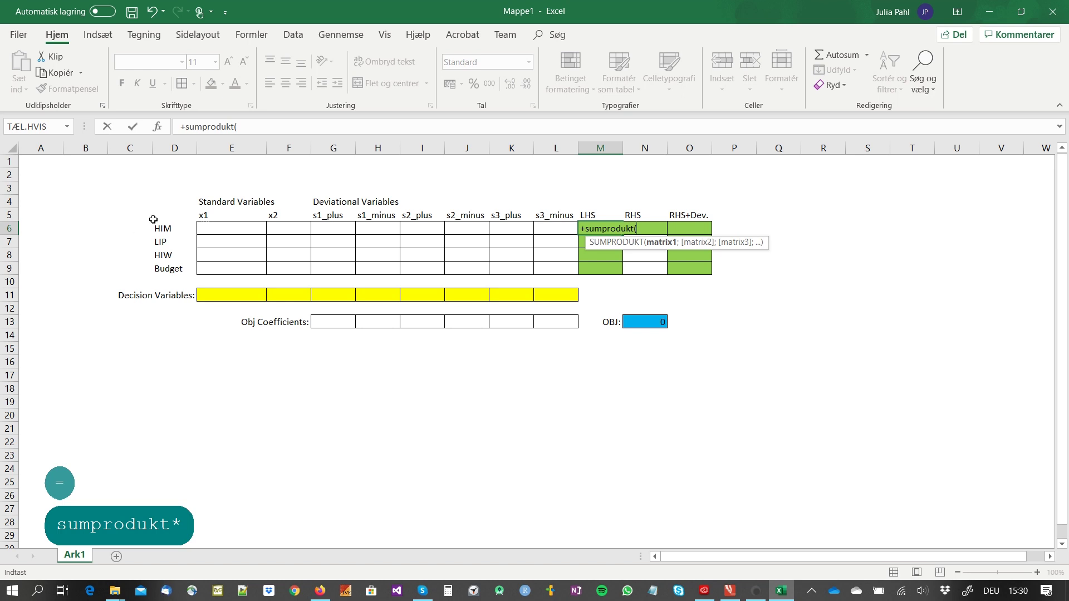
{"action": "left_click_drag", "start_coordinate": [211, 227], "coordinate": [555, 231]}
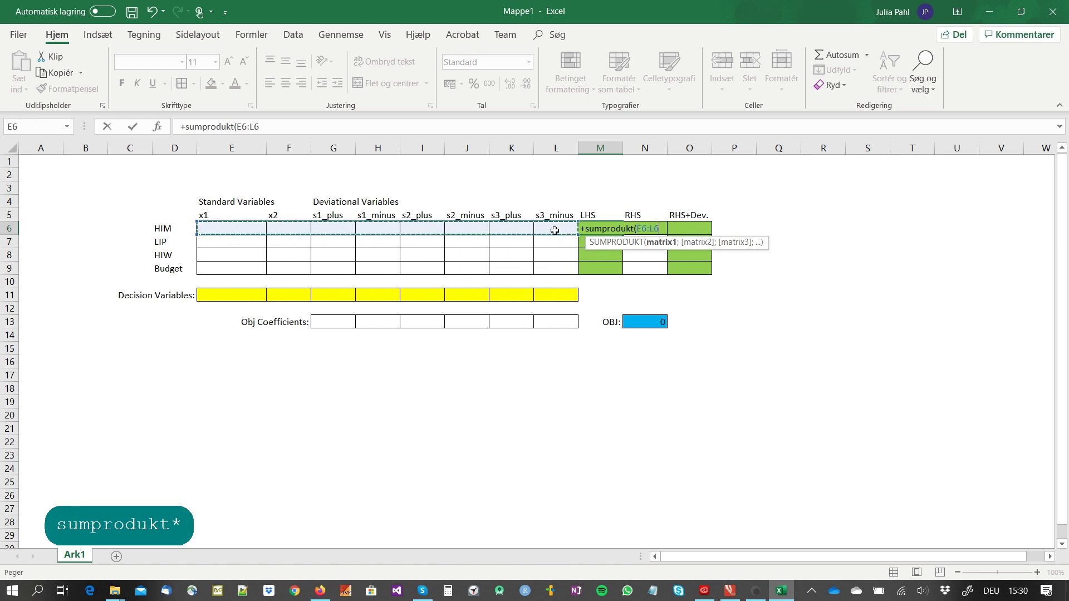
{"action": "type", "text": ";"}
{"action": "left_click_drag", "start_coordinate": [230, 297], "coordinate": [553, 298]}
{"action": "type", "text": ")"}
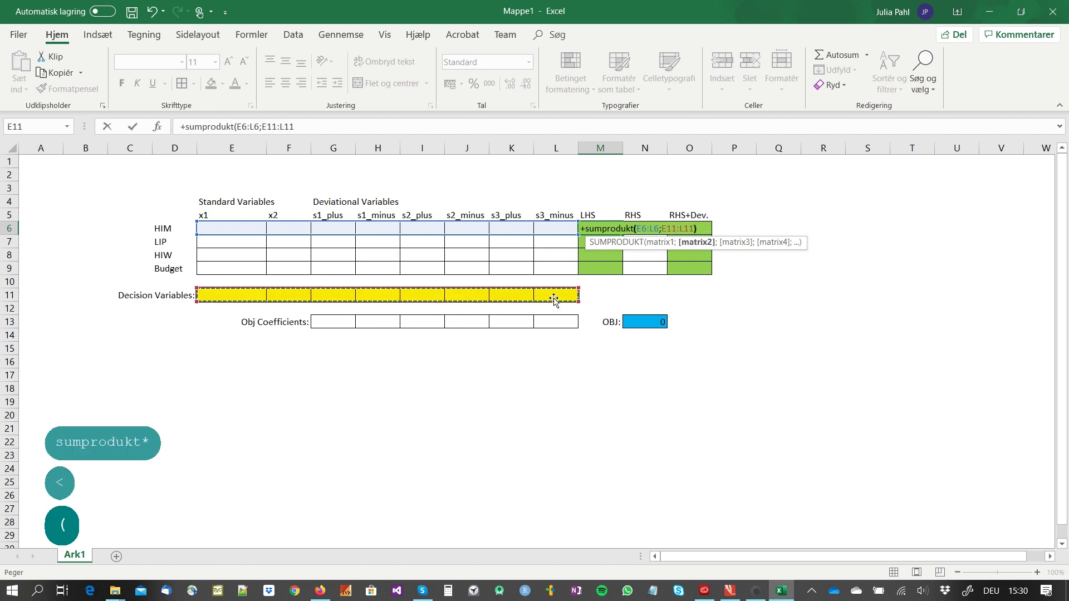
{"action": "key", "text": "Return"}
{"action": "key", "text": "Up"}
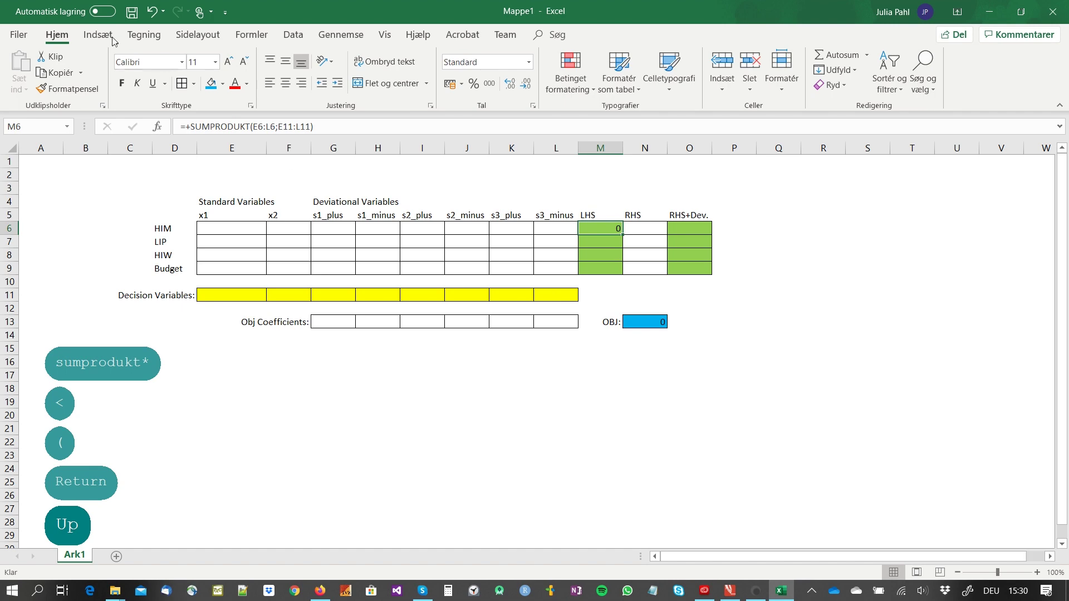
Step: Make the decision variable range in the M6 formula absolute as $E$11:$L$11
{"action": "left_click", "coordinate": [293, 127]}
{"action": "double_click", "coordinate": [293, 127]}
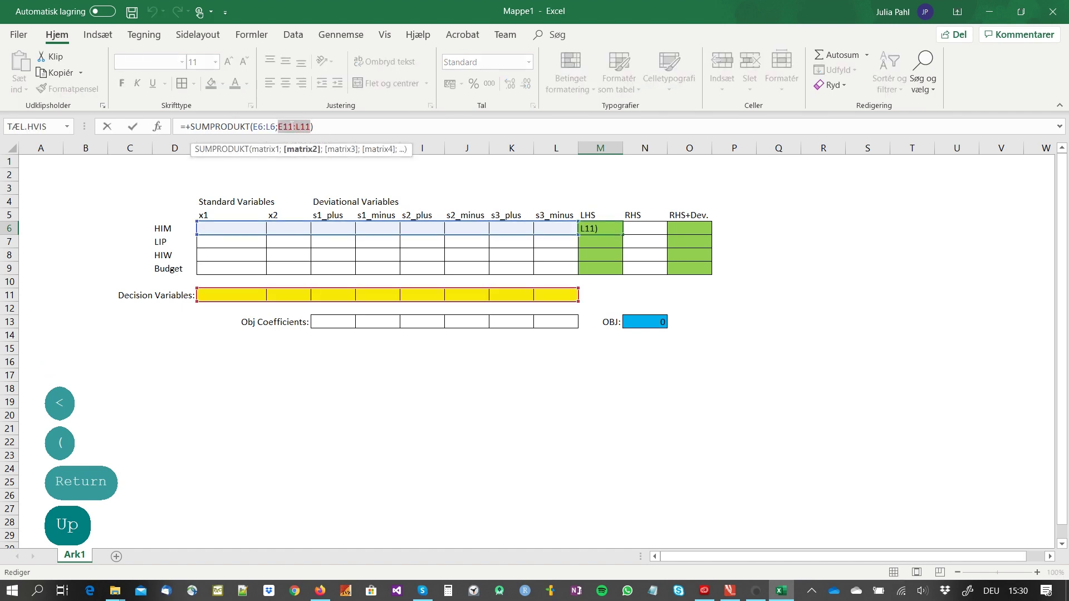
{"action": "key", "text": "super"}
{"action": "key", "text": "Escape"}
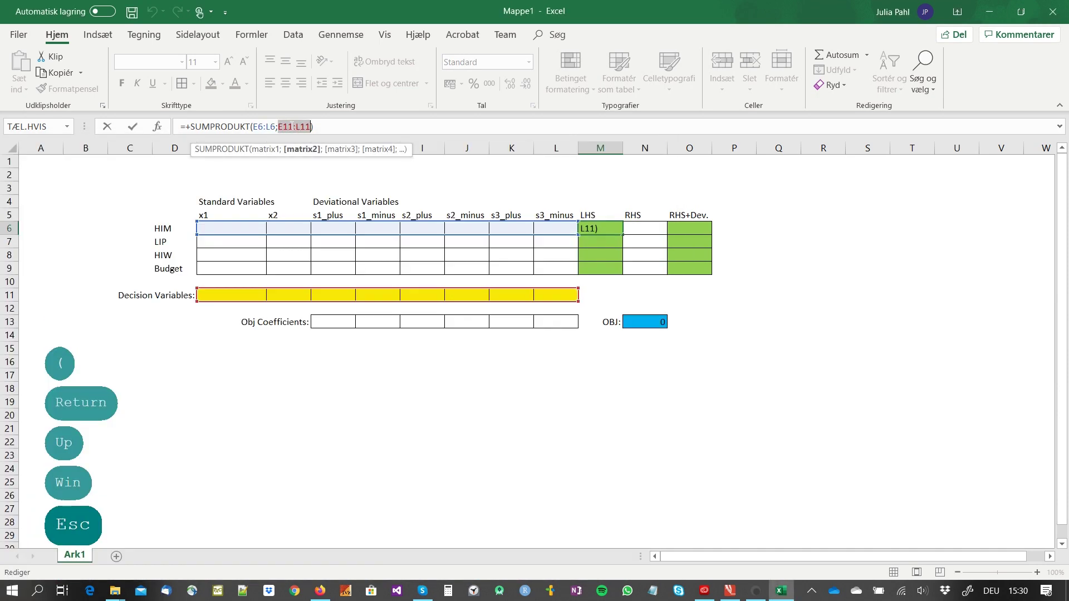
{"action": "key", "text": "F4"}
{"action": "key", "text": "Return"}
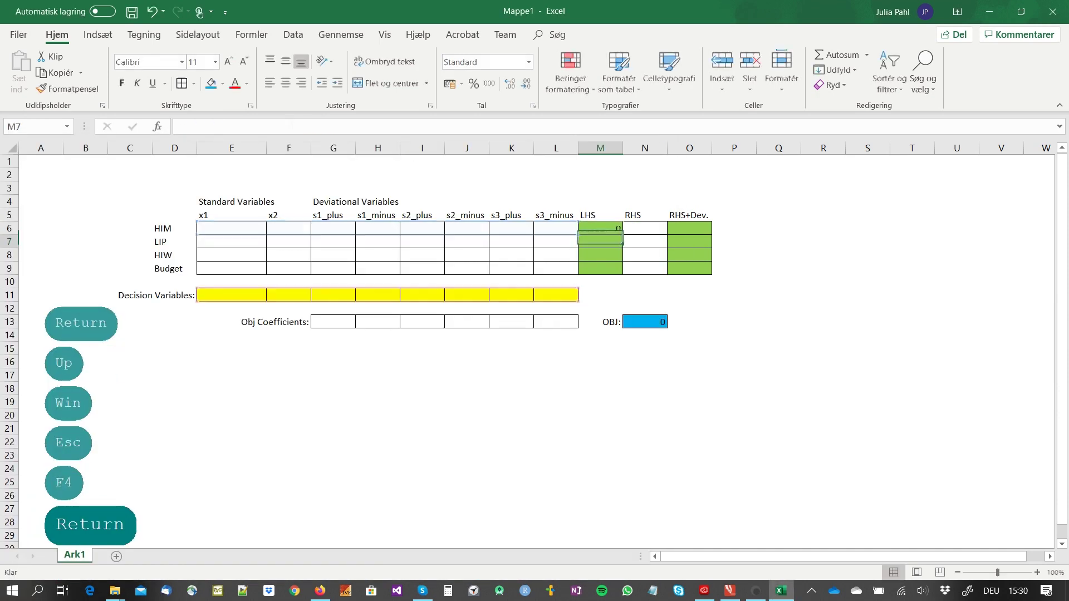
Step: Fill the LHS formula from M6 down through M10
{"action": "left_click", "coordinate": [616, 228]}
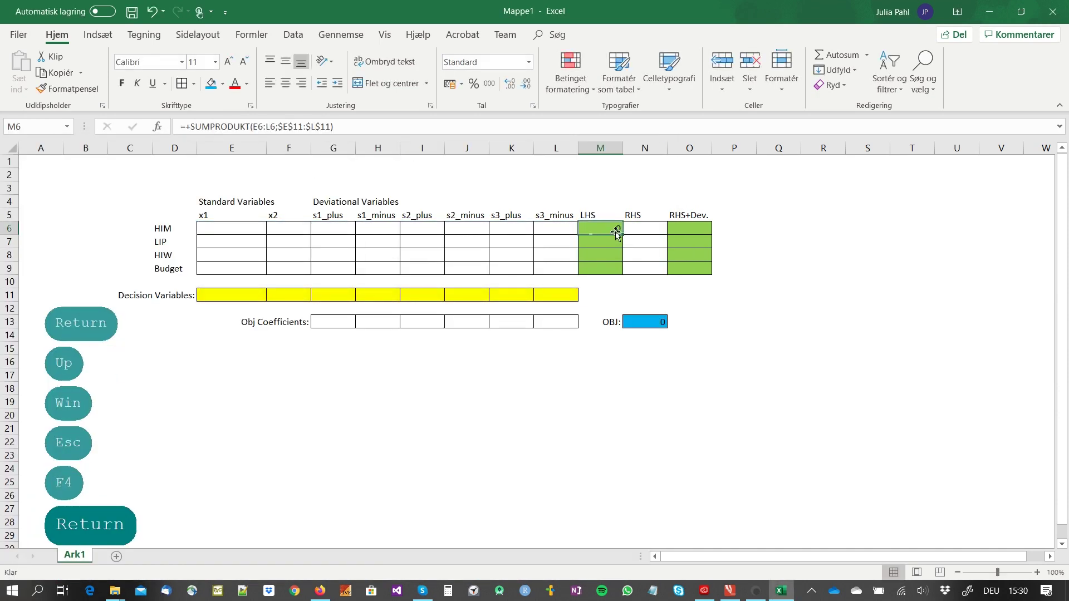
{"action": "left_click_drag", "start_coordinate": [618, 238], "coordinate": [616, 281]}
{"action": "left_click", "coordinate": [615, 228]}
Step: Clear the surplus formula and formatting in M10 by copying the empty cell N10 over it
{"action": "left_click", "coordinate": [633, 280]}
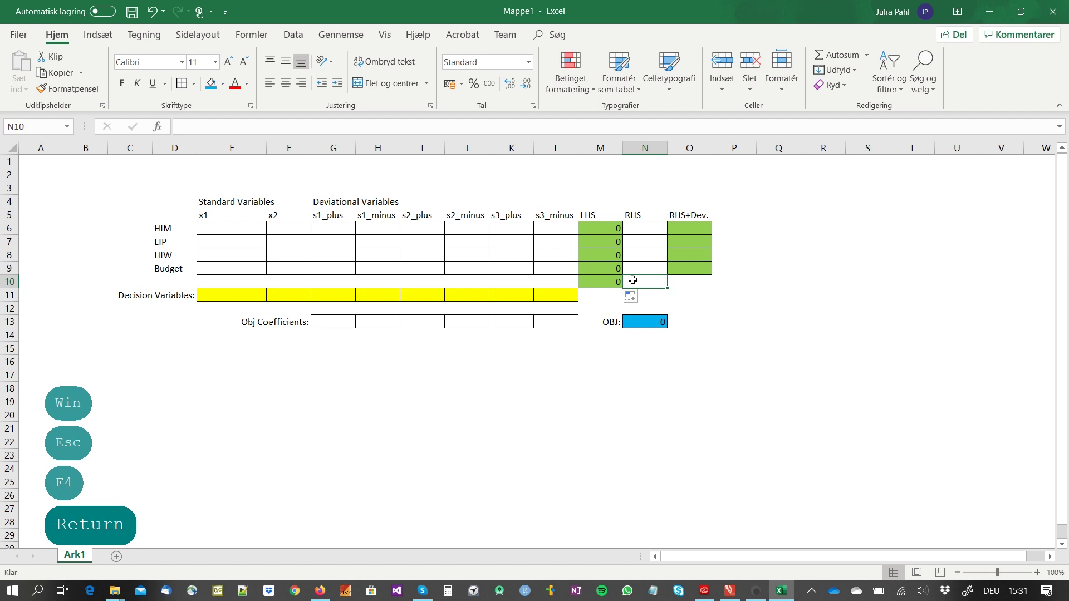
{"action": "key", "text": "ctrl+c"}
{"action": "key", "text": "Left"}
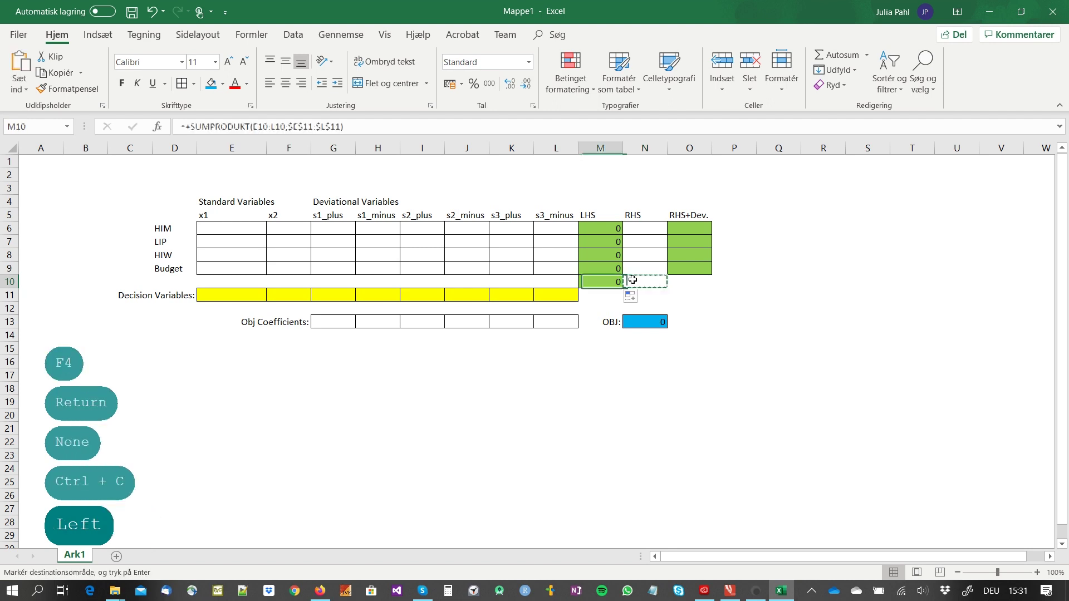
{"action": "key", "text": "ctrl+v"}
{"action": "key", "text": "Escape"}
{"action": "left_click", "coordinate": [632, 280]}
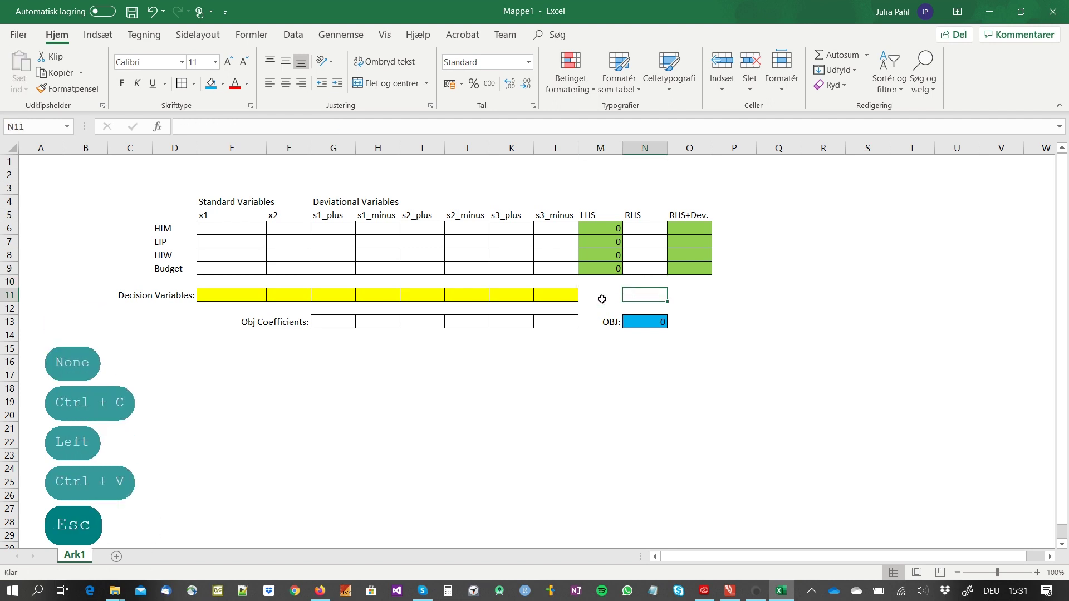
Step: Inspect the cell references in the copied LHS formulas of the LIP and Budget rows, leaving them unedited
{"action": "left_click", "coordinate": [594, 229]}
{"action": "left_click", "coordinate": [596, 243]}
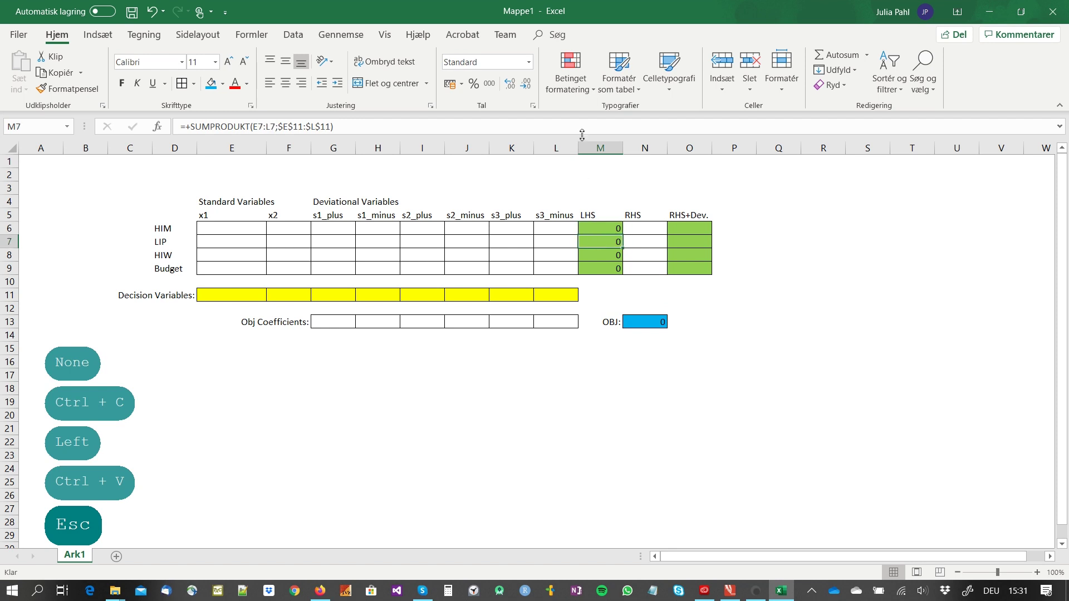
{"action": "double_click", "coordinate": [596, 243]}
{"action": "key", "text": "Escape"}
{"action": "left_click", "coordinate": [605, 269]}
{"action": "double_click", "coordinate": [604, 269]}
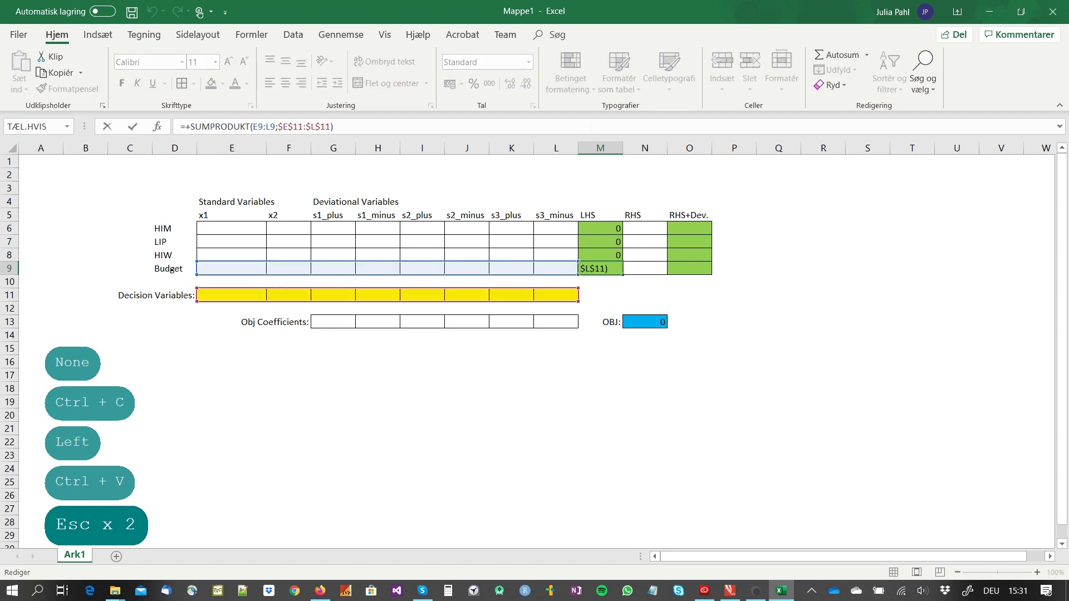
{"action": "key", "text": "Escape"}
Step: Enter the HIM RHS+Dev. formula +N6+G11-H11 in cell O6, combining the RHS with s1_plus and s1_minus
{"action": "left_click", "coordinate": [673, 227]}
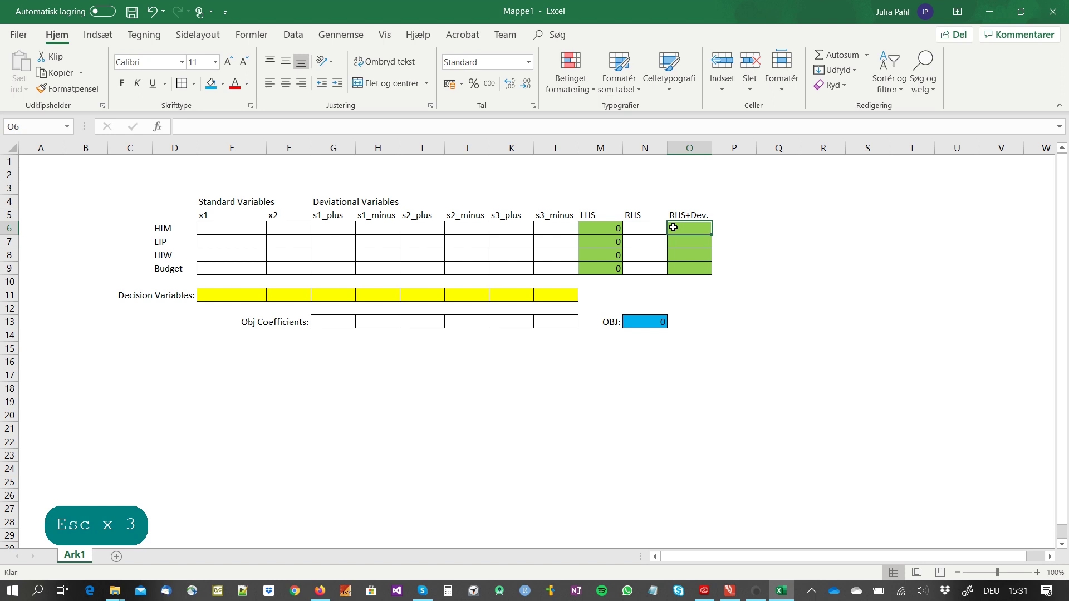
{"action": "type", "text": "+"}
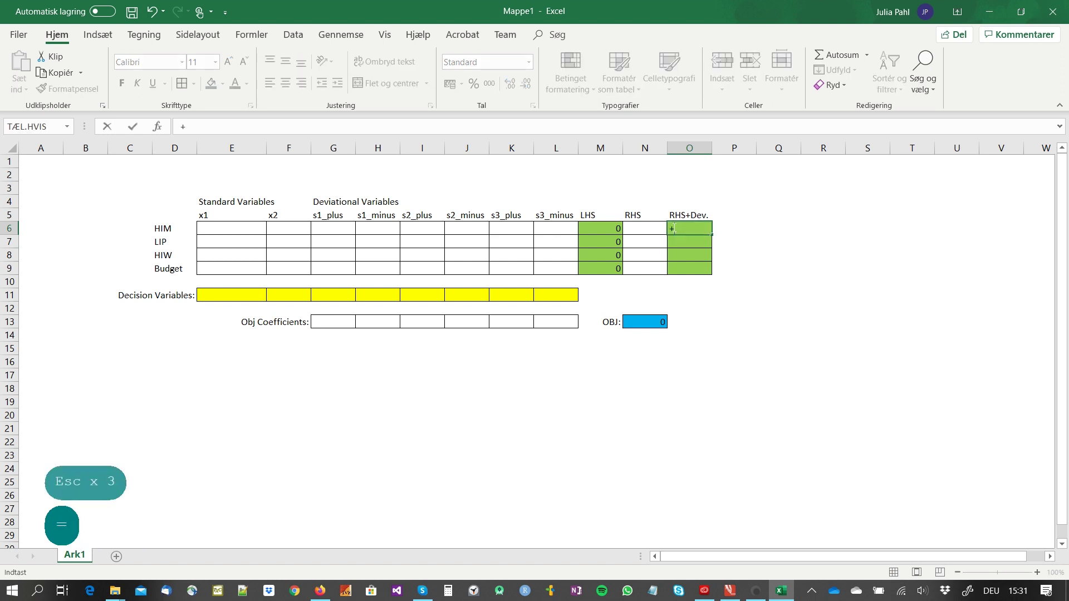
{"action": "left_click", "coordinate": [650, 228]}
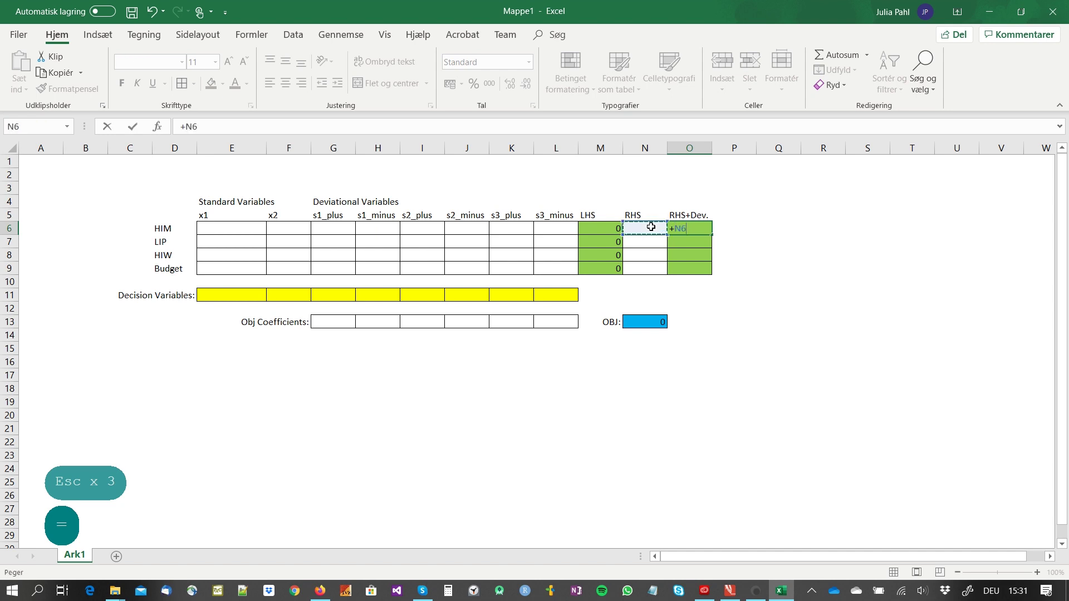
{"action": "type", "text": "+"}
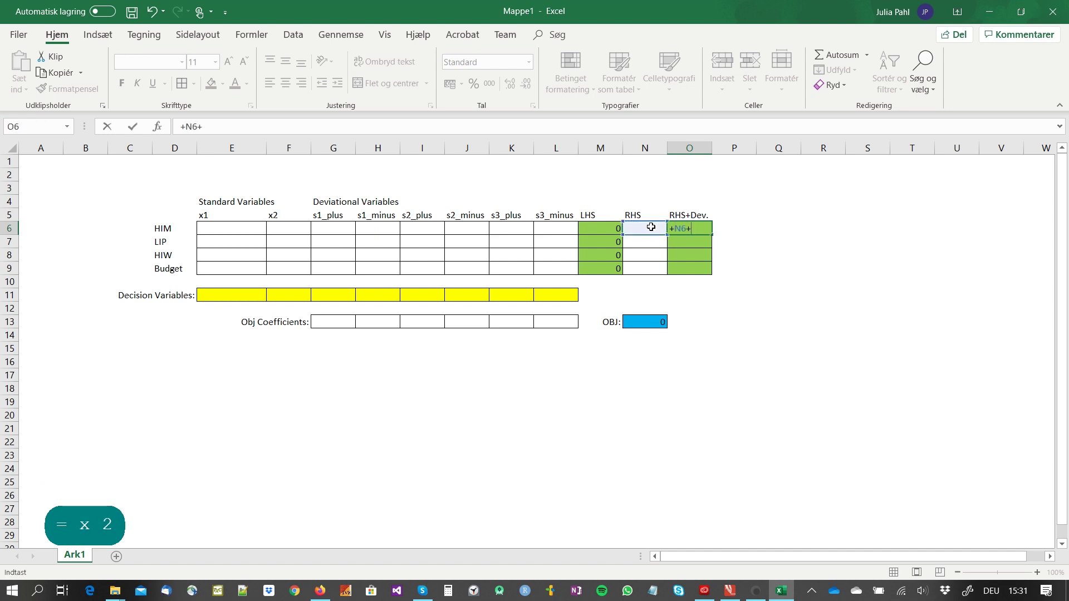
{"action": "left_click", "coordinate": [335, 293]}
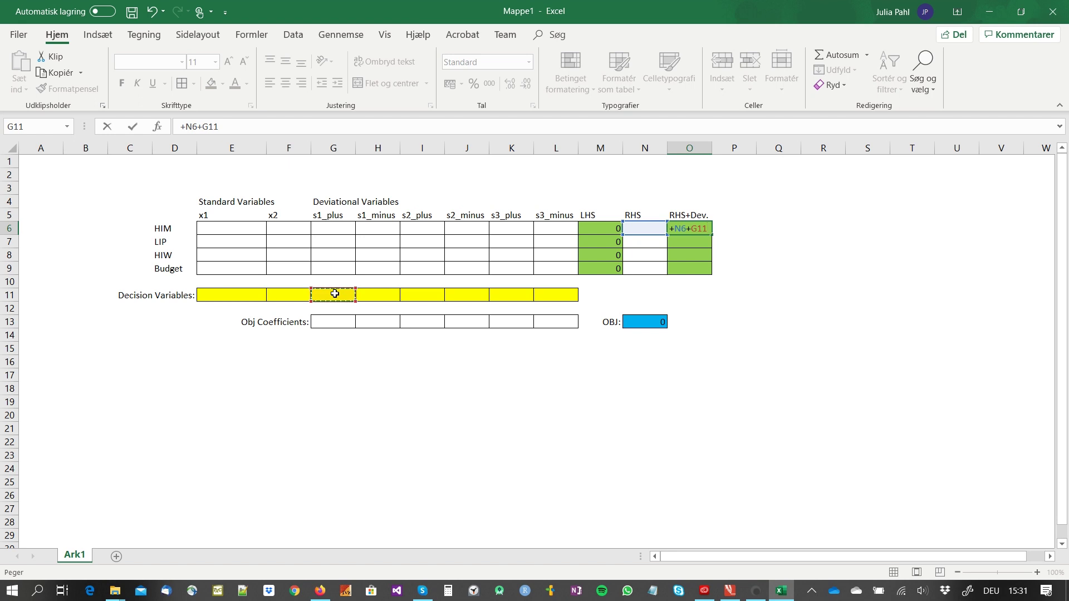
{"action": "type", "text": "-"}
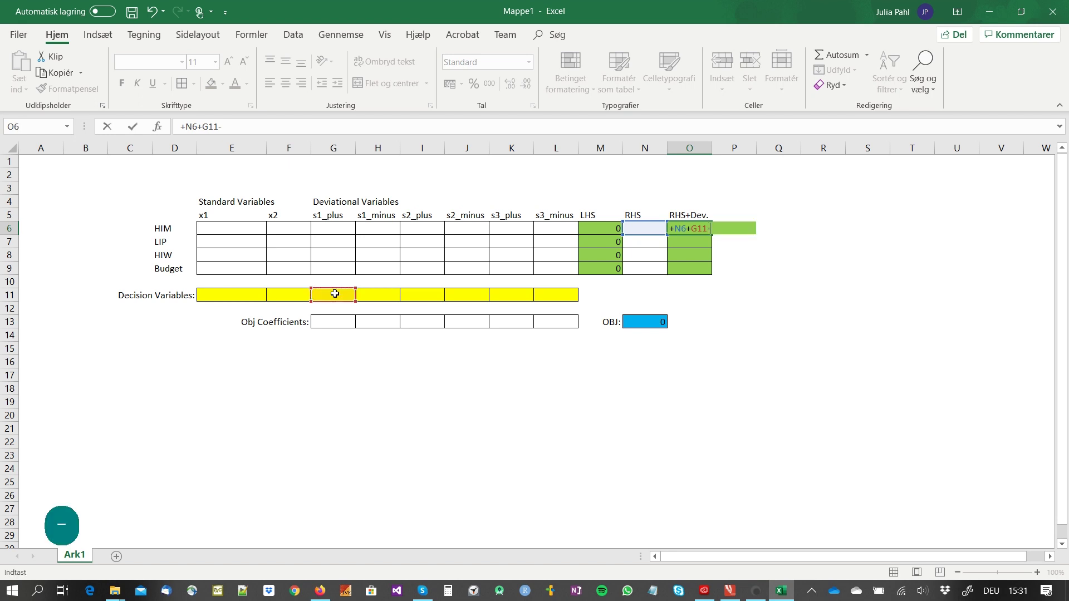
{"action": "left_click", "coordinate": [365, 295]}
{"action": "key", "text": "Return"}
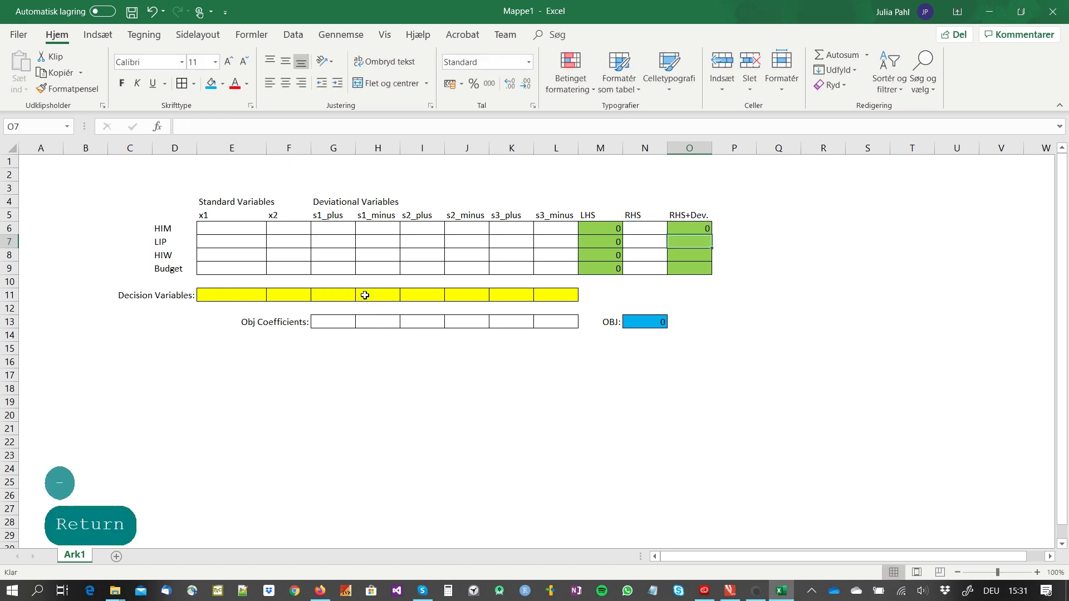
Step: Enter the LIP RHS+Dev. formula +N7+I11-J11 in cell O7, combining the RHS with s2_plus and s2_minus
{"action": "type", "text": "+"}
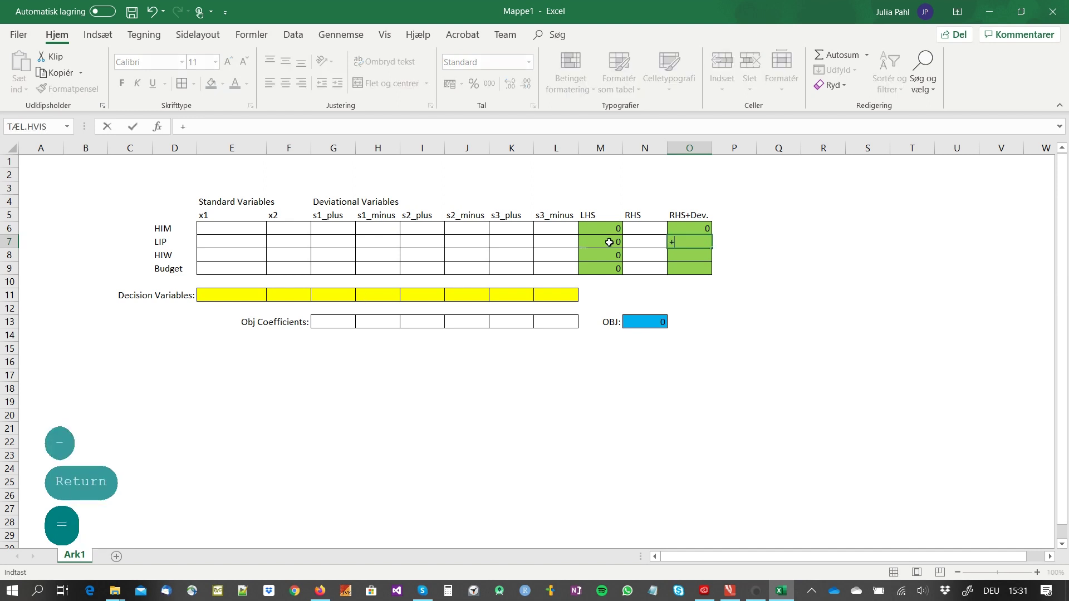
{"action": "left_click", "coordinate": [624, 239]}
{"action": "type", "text": "ü+"}
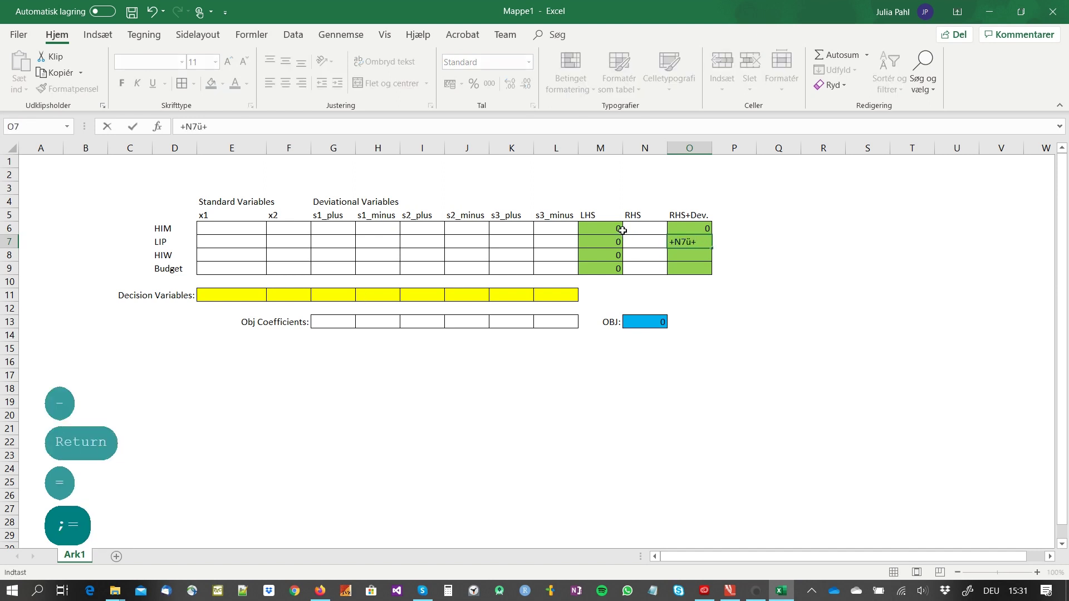
{"action": "key", "text": "BackSpace"}
{"action": "key", "text": "BackSpace"}
{"action": "type", "text": "+"}
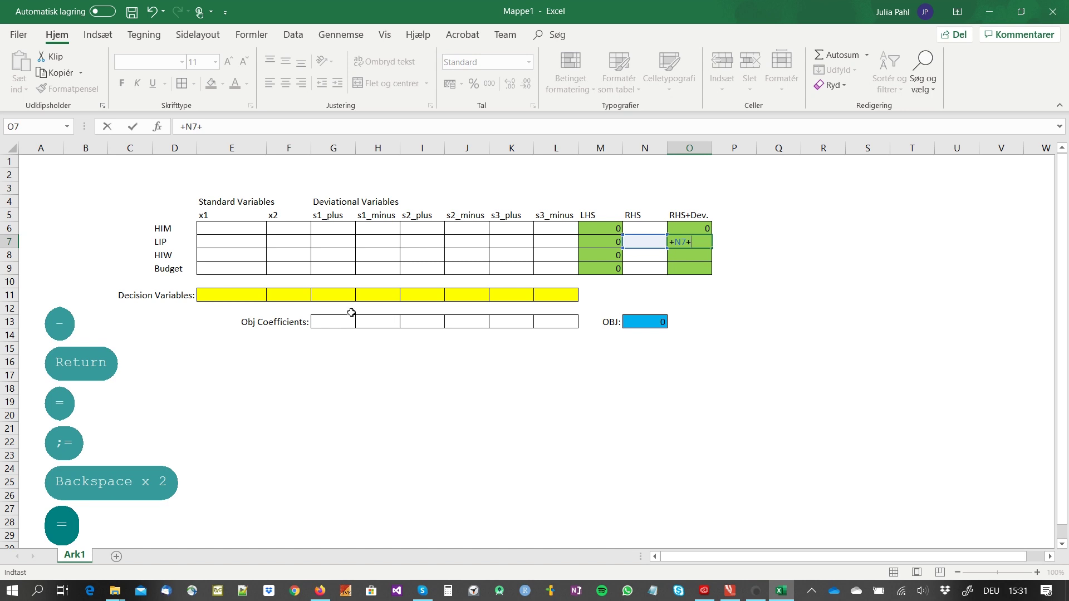
{"action": "left_click", "coordinate": [416, 299]}
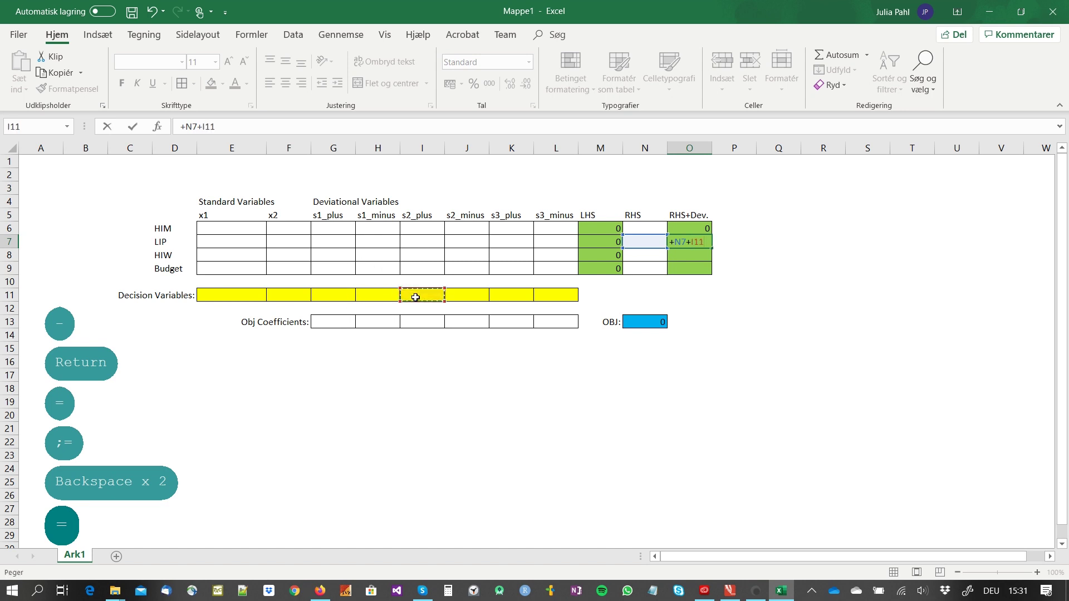
{"action": "type", "text": "-"}
{"action": "left_click", "coordinate": [468, 298]}
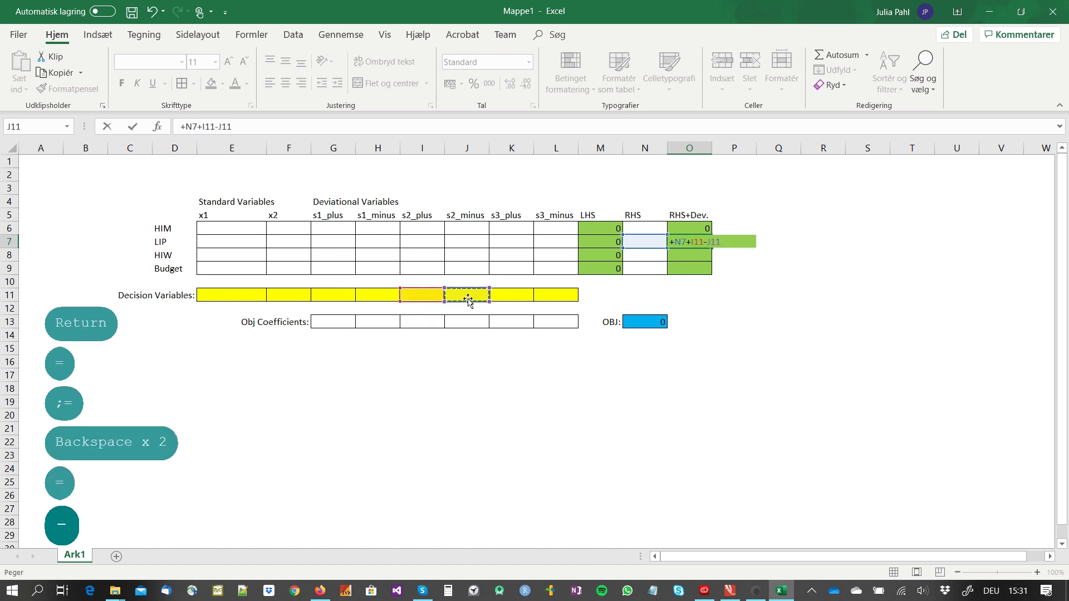
{"action": "key", "text": "Return"}
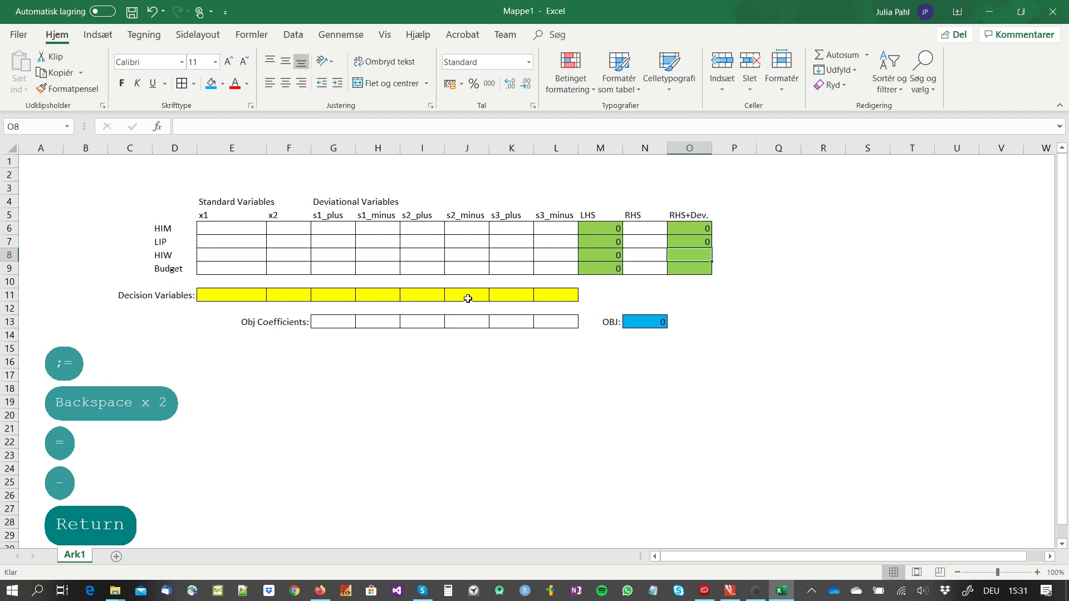
Step: Enter the HIW RHS+Dev. formula +N8+K11-L11 in cell O8, combining the RHS with s3_plus and s3_minus
{"action": "type", "text": "+"}
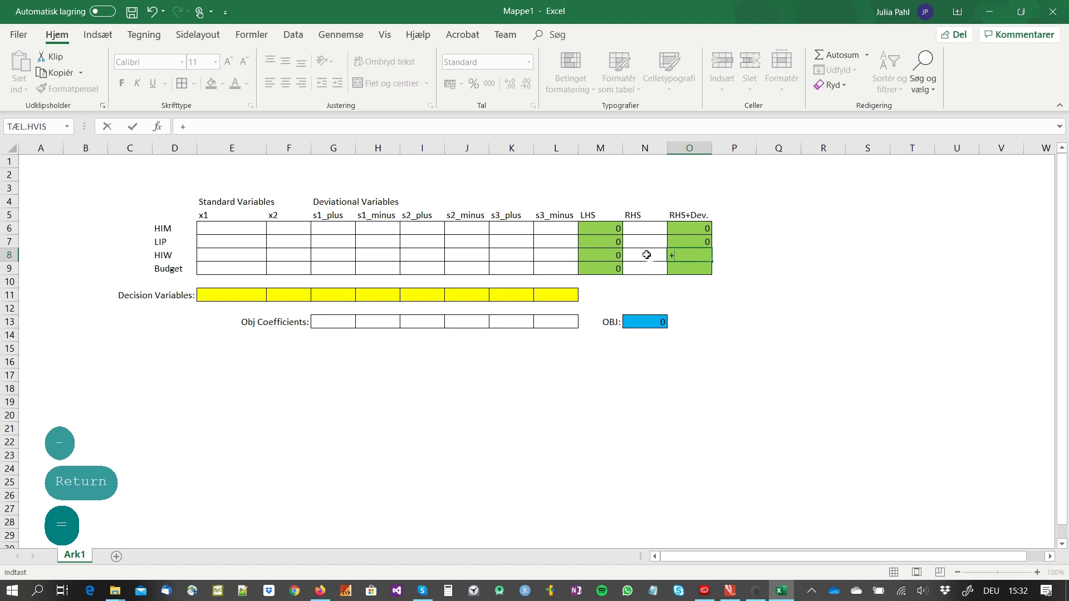
{"action": "left_click", "coordinate": [645, 255]}
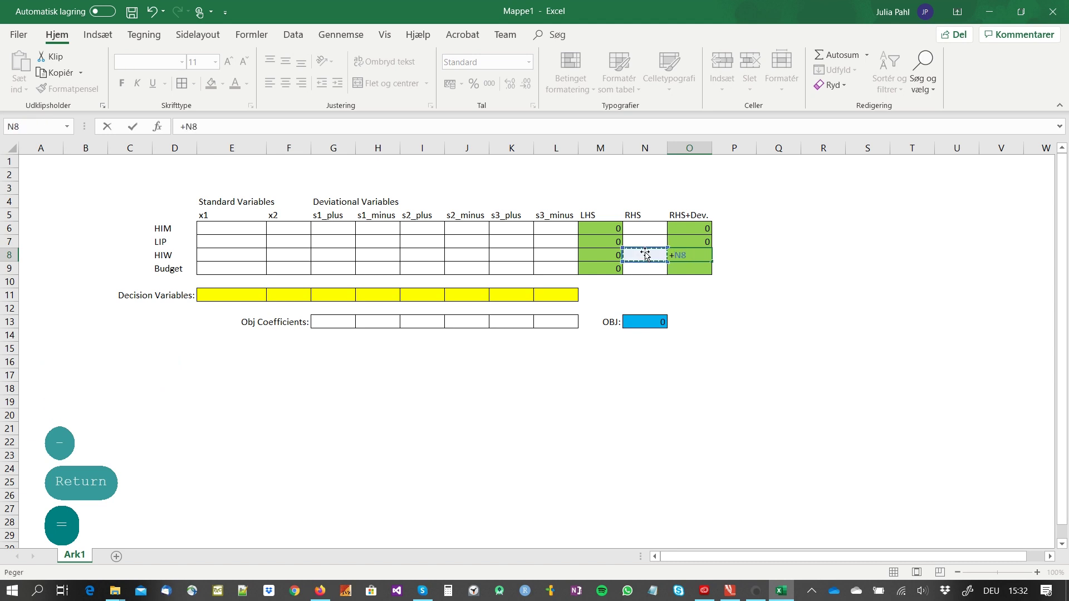
{"action": "type", "text": "+"}
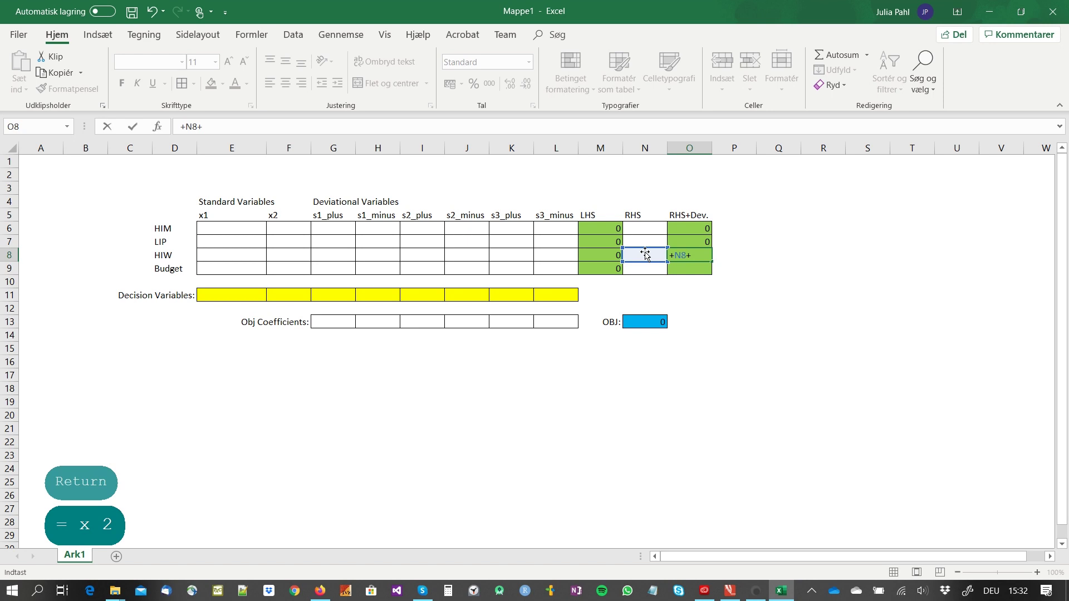
{"action": "left_click", "coordinate": [508, 298]}
{"action": "type", "text": "-"}
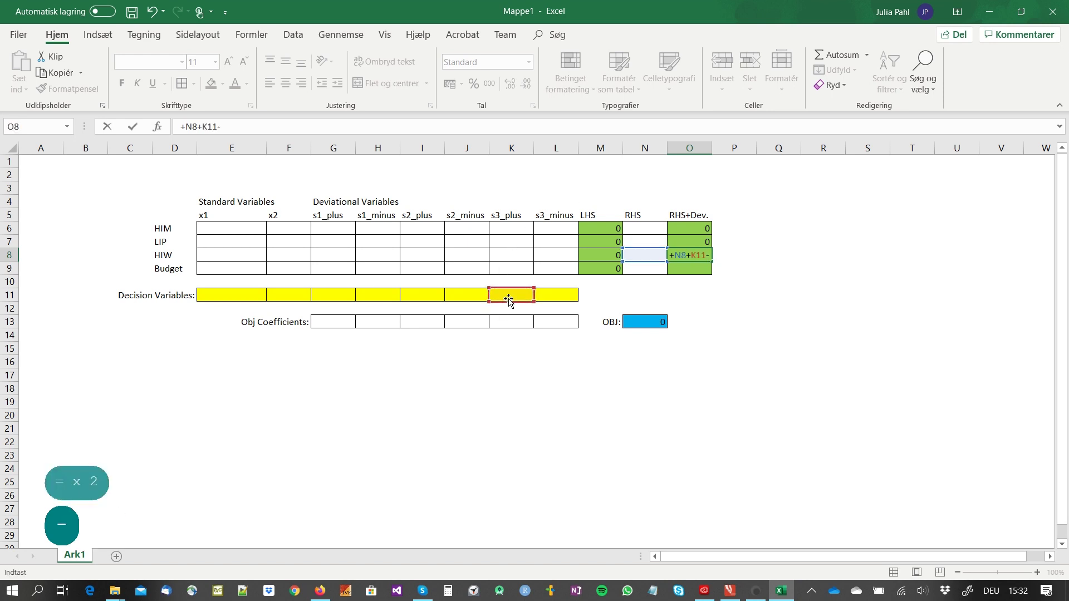
{"action": "left_click", "coordinate": [555, 296]}
{"action": "key", "text": "Return"}
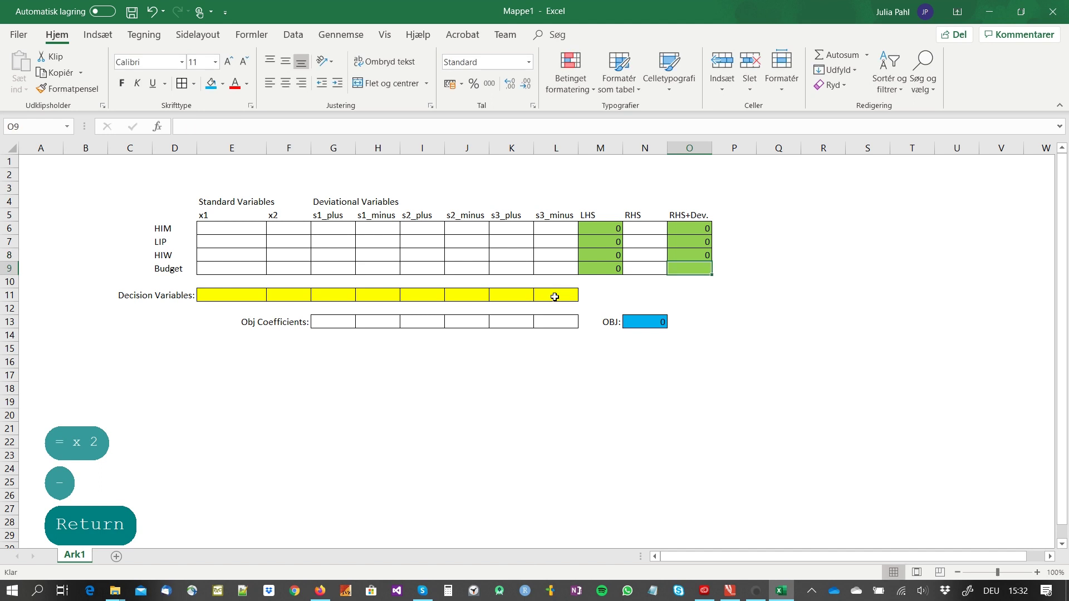
Step: Enter the Budget RHS+Dev. formula +N9 in cell O9, referencing only the Budget row's RHS
{"action": "type", "text": "+N9"}
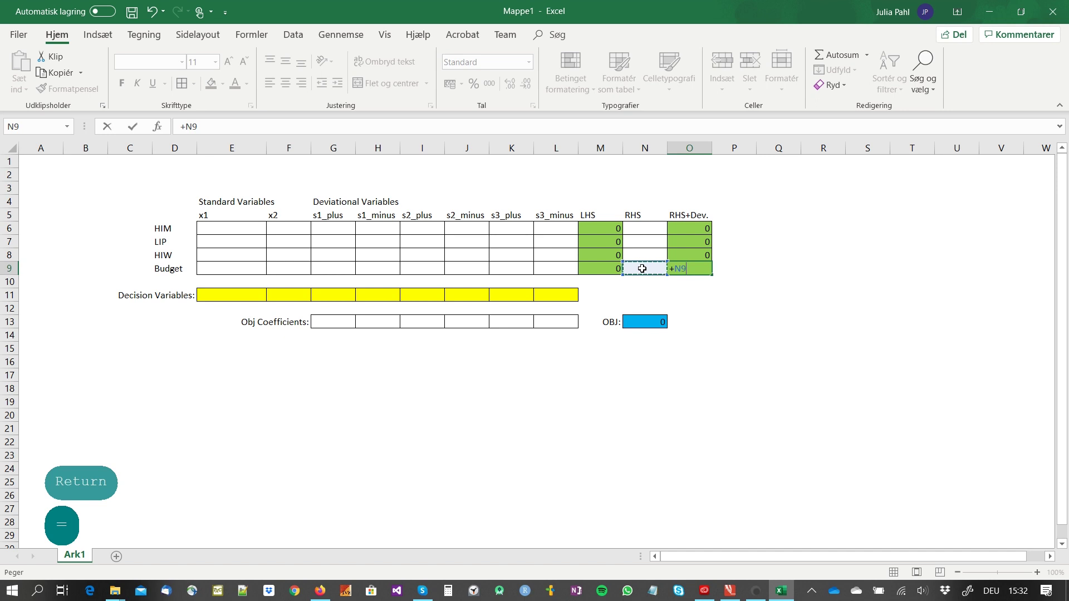
{"action": "key", "text": "Return"}
{"action": "key", "text": "Up"}
{"action": "key", "text": "Left"}
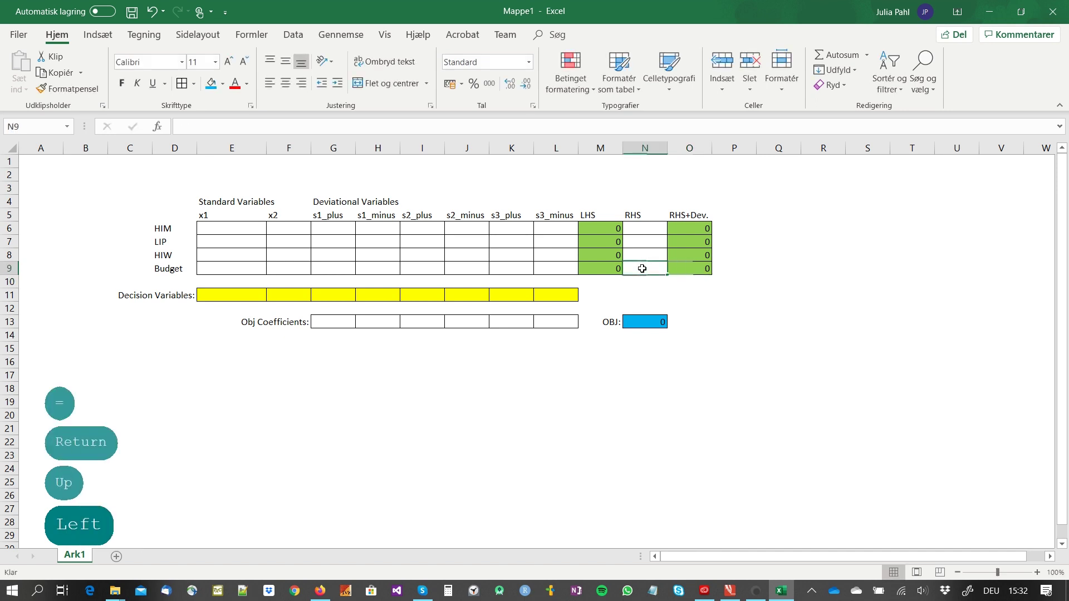
Step: Consult the Burnit GP-LP formulation slide and enter the objective coefficients 0, 200, 0, 100, 0 and 50 in G13 through L13
{"action": "left_click", "coordinate": [640, 228]}
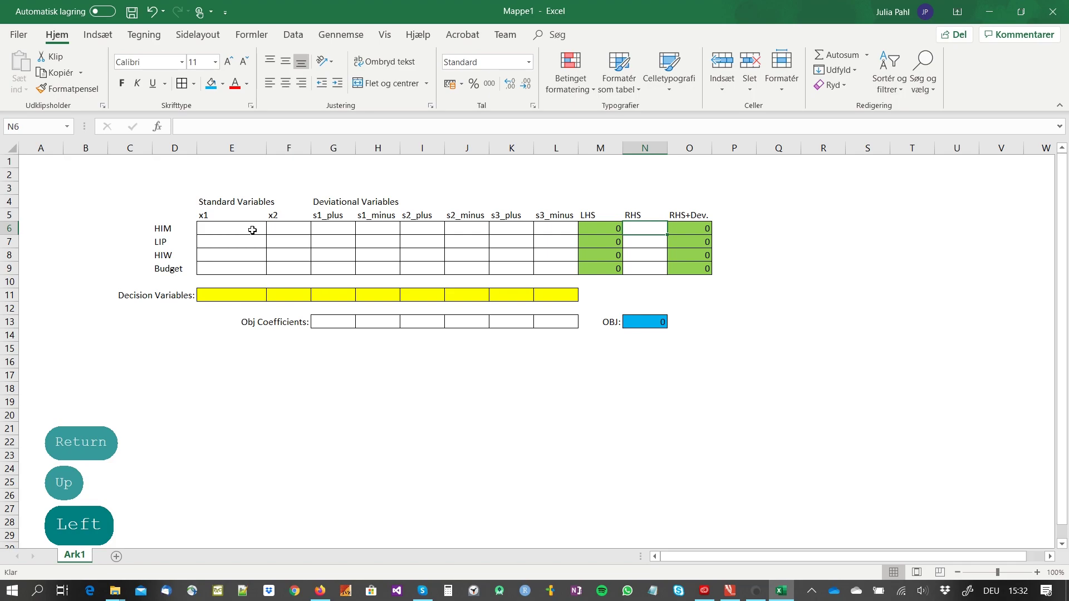
{"action": "key", "text": "alt+Tab"}
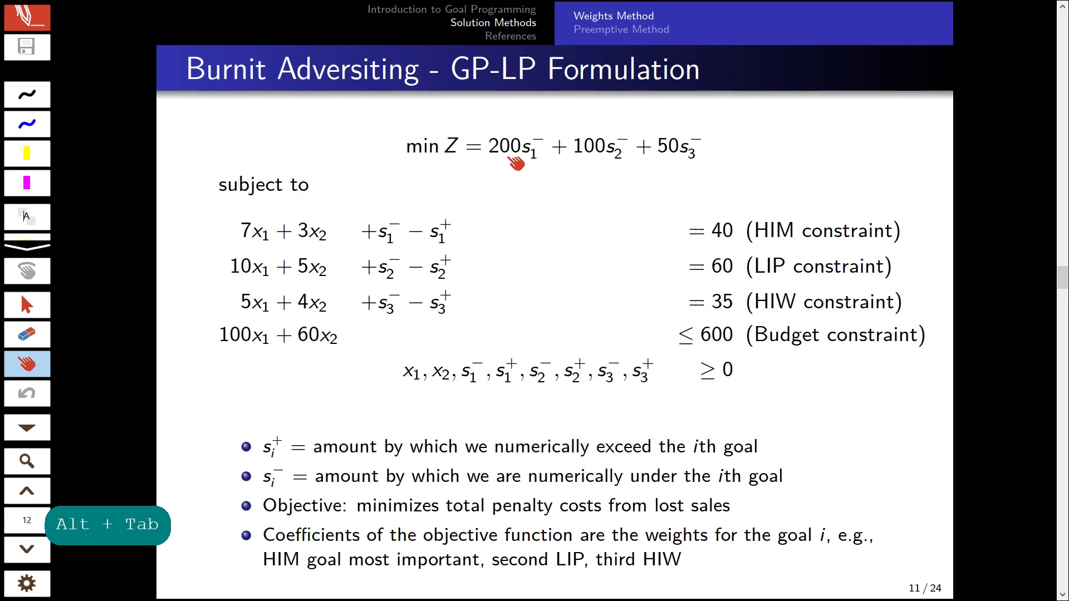
{"action": "key", "text": "alt+Tab"}
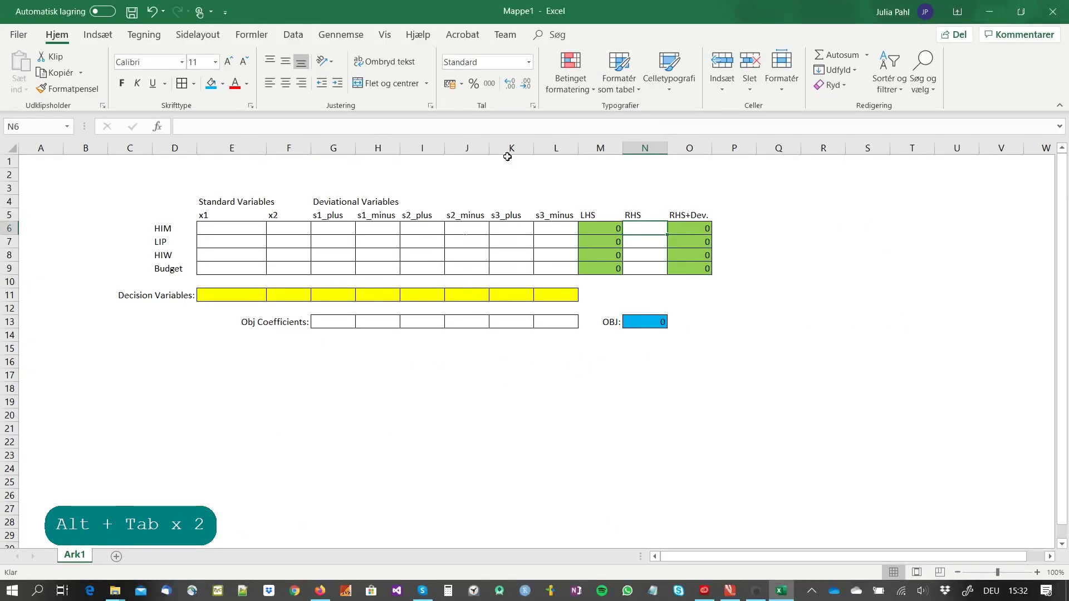
{"action": "left_click", "coordinate": [350, 321]}
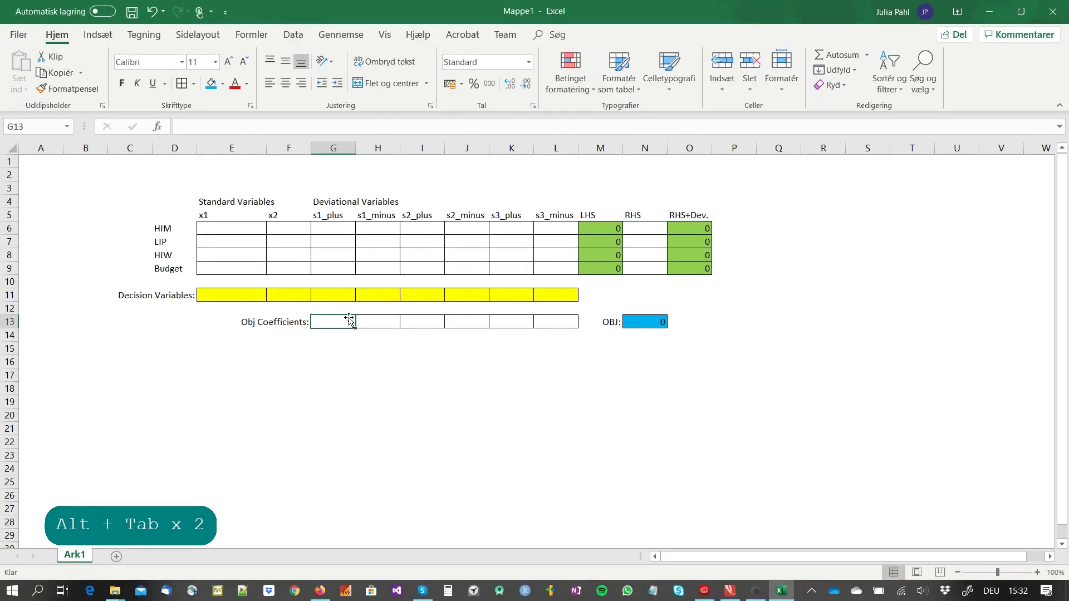
{"action": "type", "text": "0"}
{"action": "key", "text": "Right"}
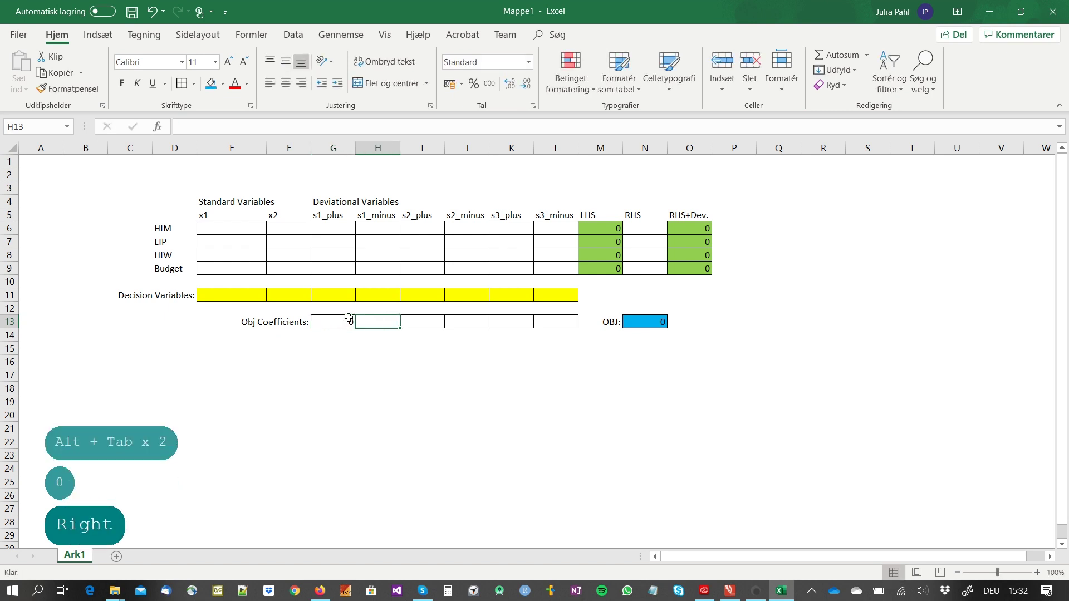
{"action": "type", "text": "200"}
{"action": "key", "text": "Right"}
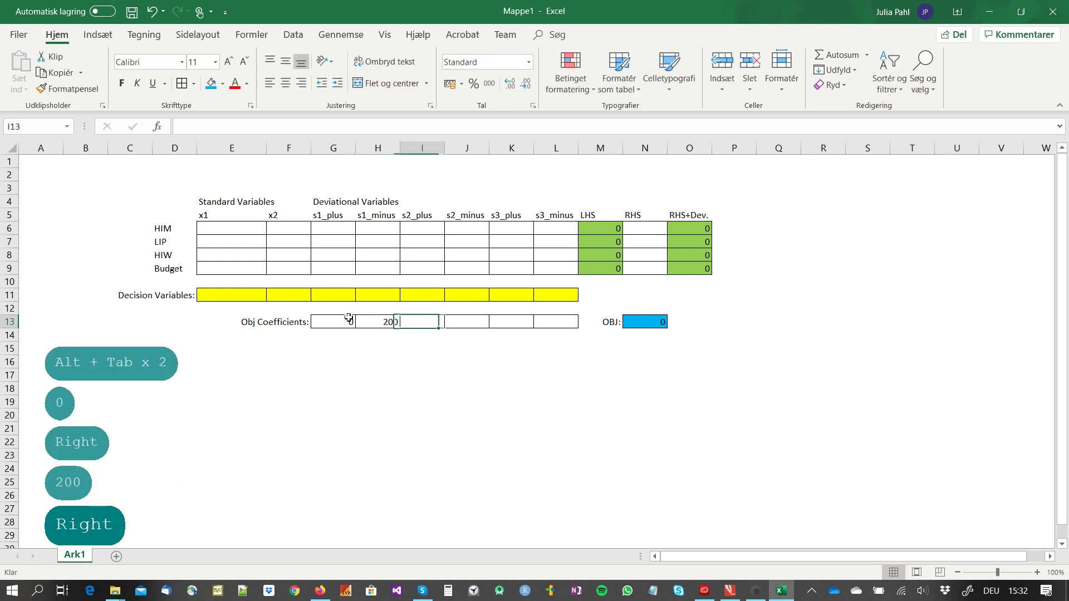
{"action": "type", "text": "0"}
{"action": "key", "text": "Right"}
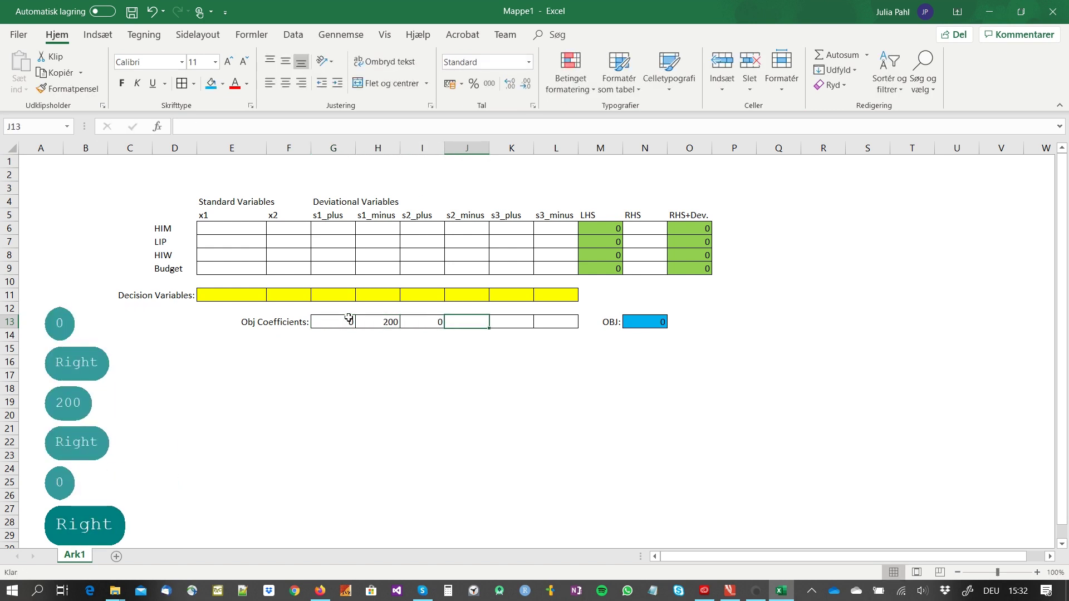
{"action": "type", "text": "100"}
{"action": "key", "text": "Right"}
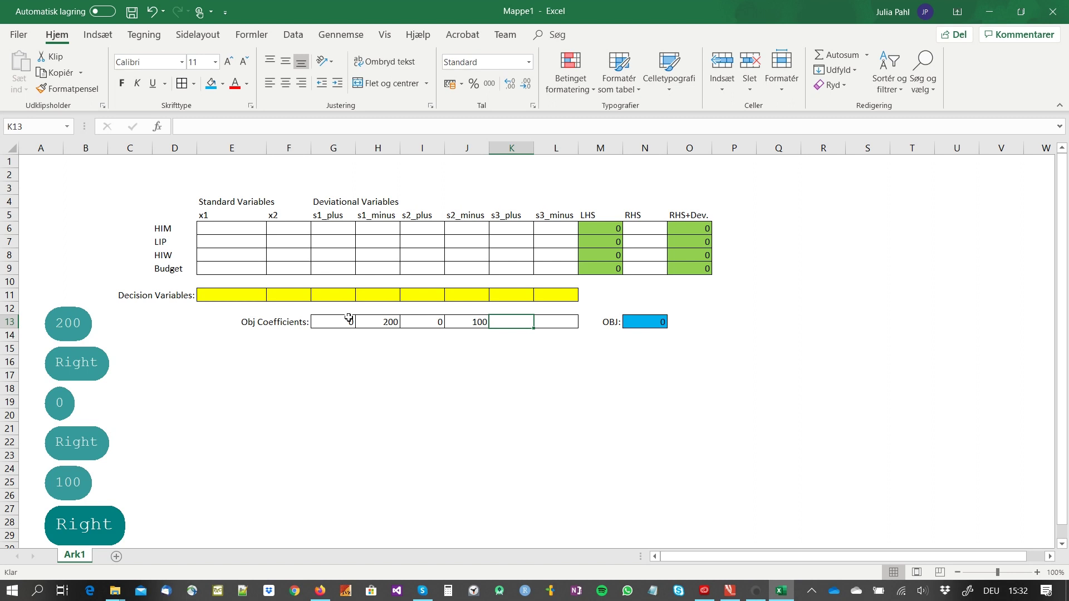
{"action": "type", "text": "0"}
{"action": "key", "text": "Right"}
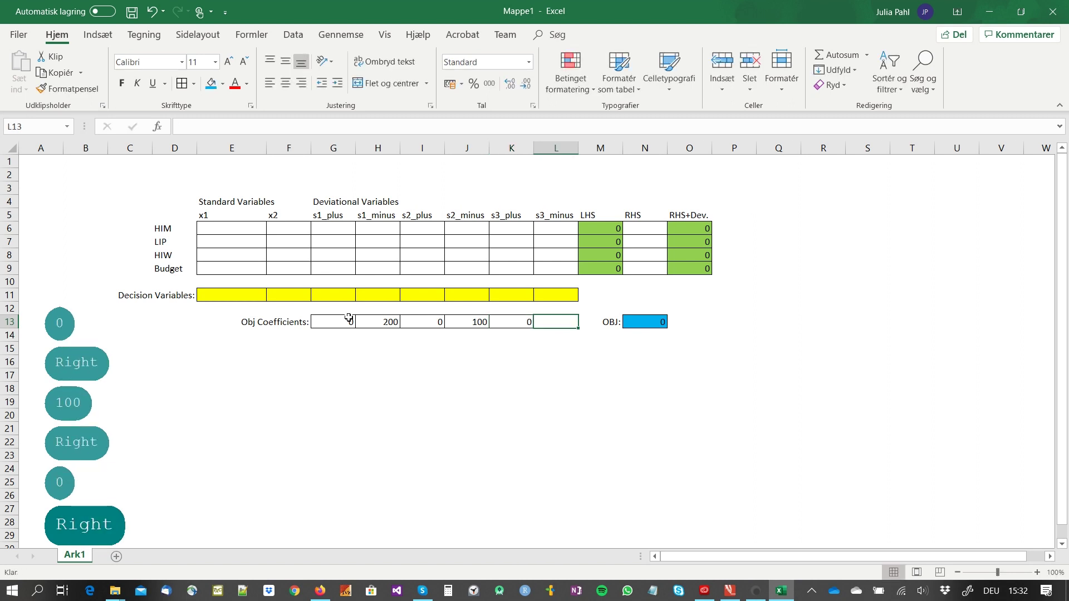
{"action": "type", "text": "50"}
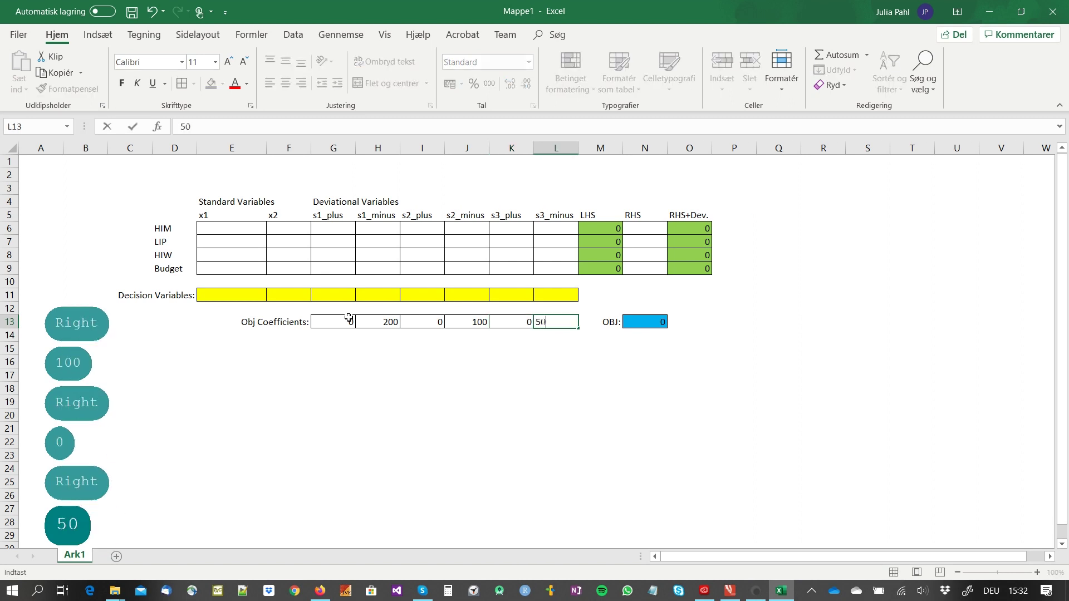
{"action": "key", "text": "Return"}
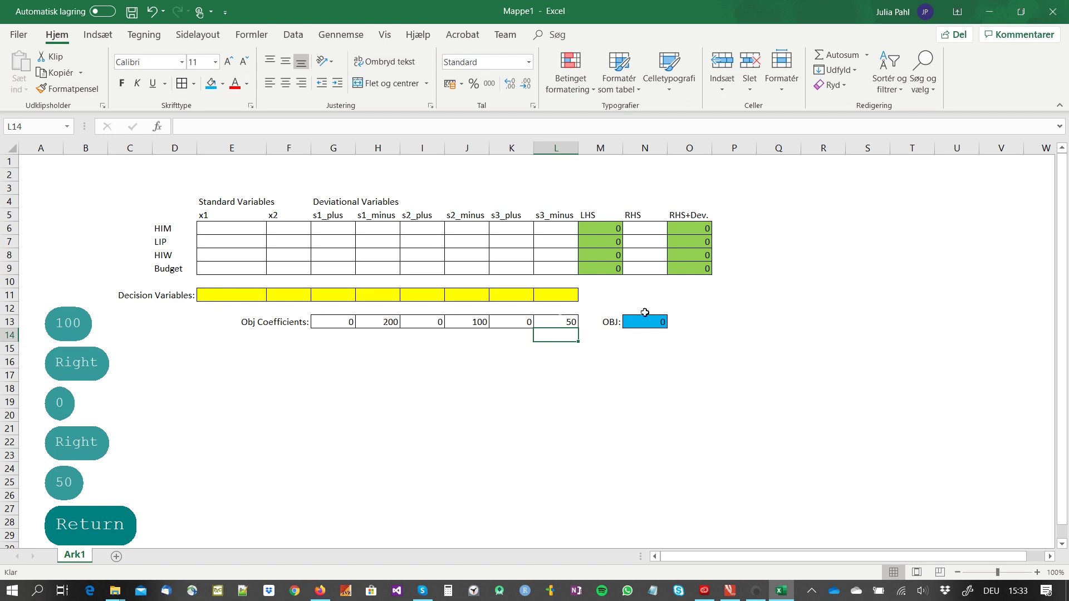
Step: Enter the x1 coefficients 7, 10, 5 and 100 for the HIM, LIP, HIW and Budget rows in E6 through E9
{"action": "left_click", "coordinate": [223, 225]}
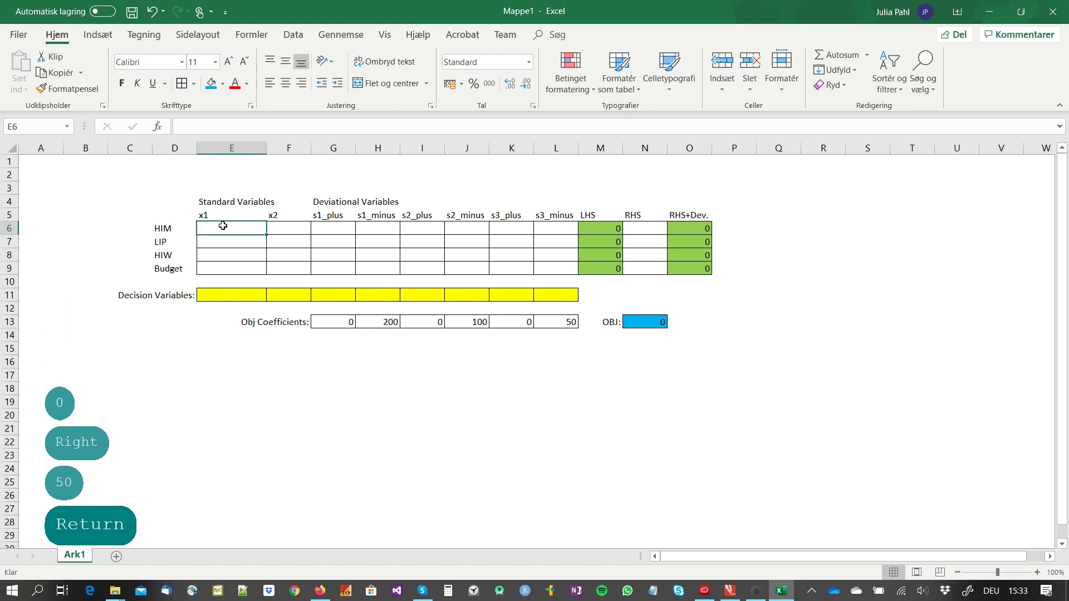
{"action": "type", "text": "7"}
{"action": "key", "text": "Down"}
{"action": "type", "text": "10"}
{"action": "key", "text": "Down"}
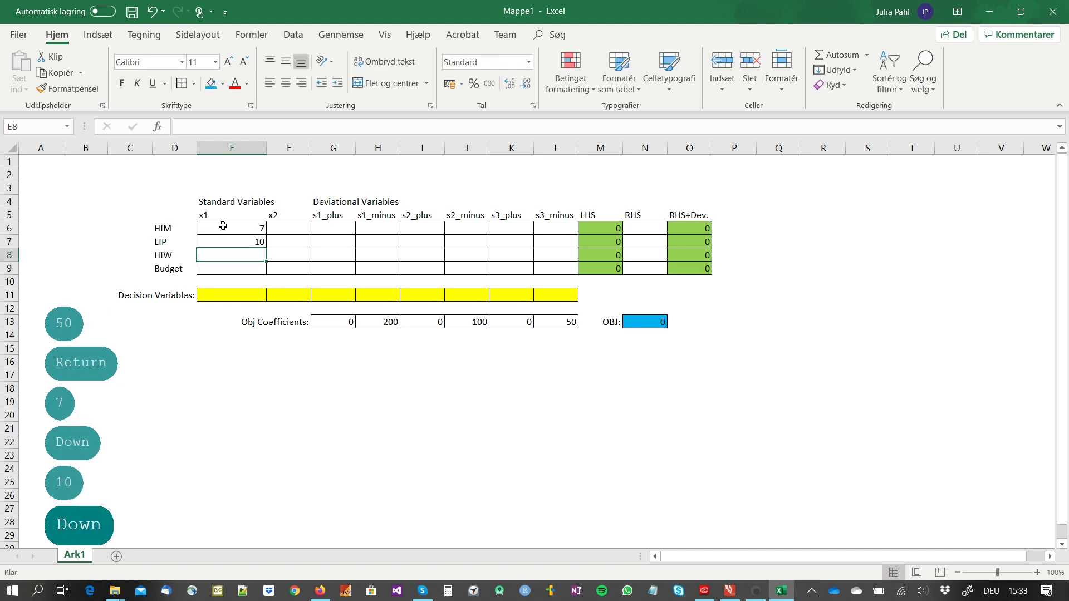
{"action": "type", "text": "5"}
{"action": "key", "text": "Down"}
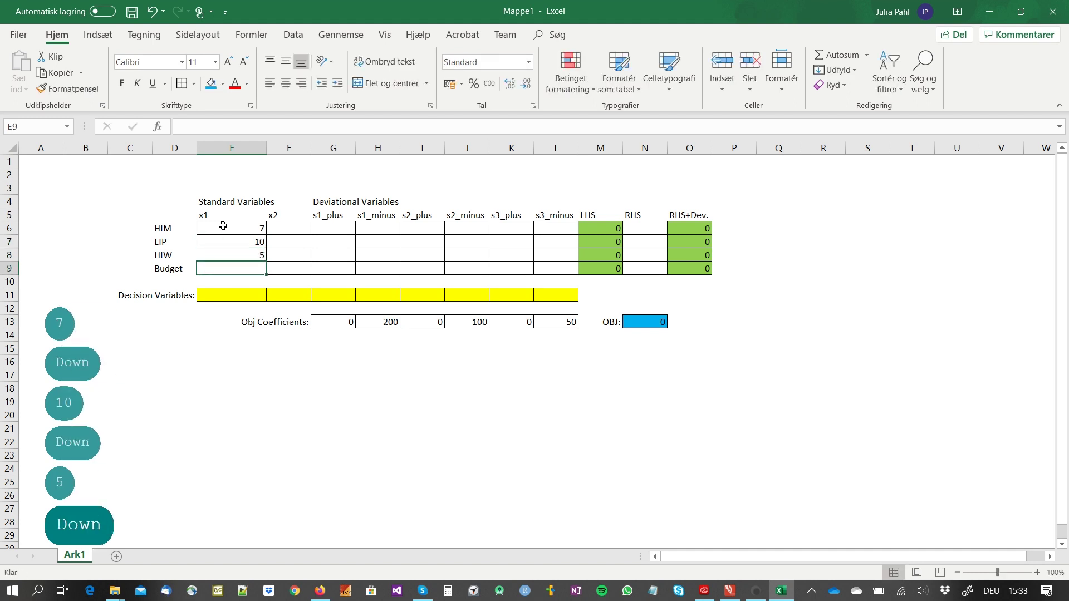
{"action": "type", "text": "19"}
{"action": "key", "text": "BackSpace"}
{"action": "type", "text": "00"}
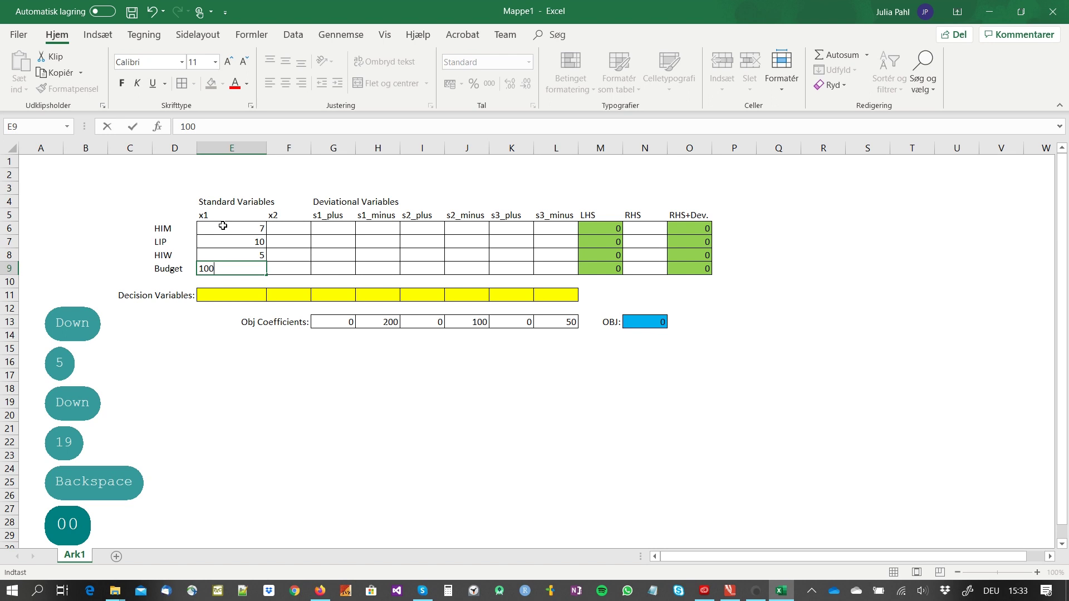
{"action": "key", "text": "Right"}
Step: Enter the x2 coefficients 3, 5, 4 and 60 for the HIM, LIP, HIW and Budget rows in F6 through F9
{"action": "key", "text": "Up"}
{"action": "key", "text": "Up"}
{"action": "key", "text": "Up"}
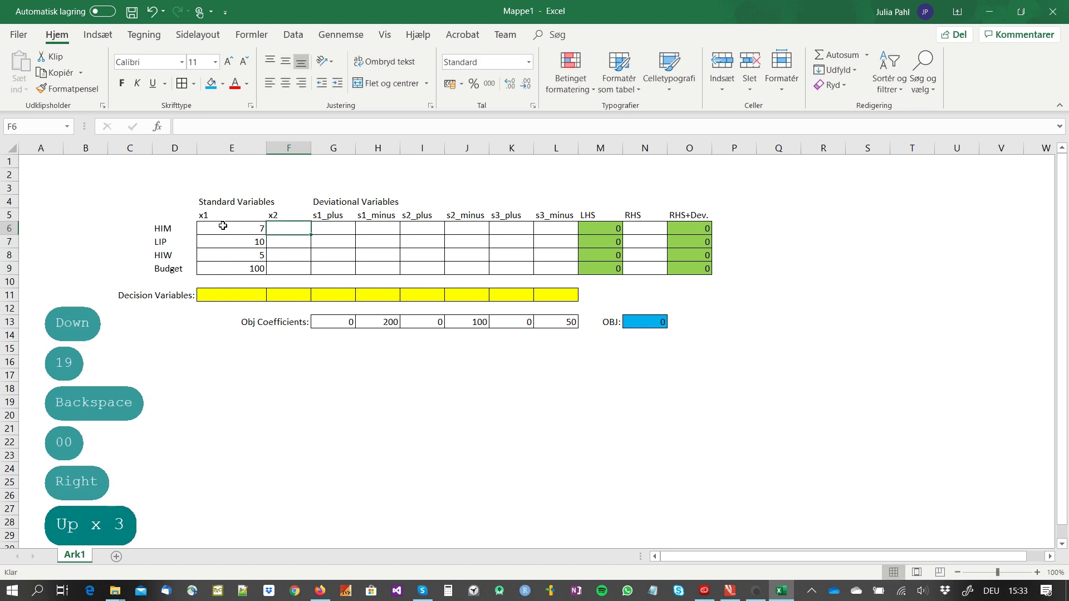
{"action": "type", "text": "3"}
{"action": "key", "text": "Down"}
{"action": "type", "text": "5"}
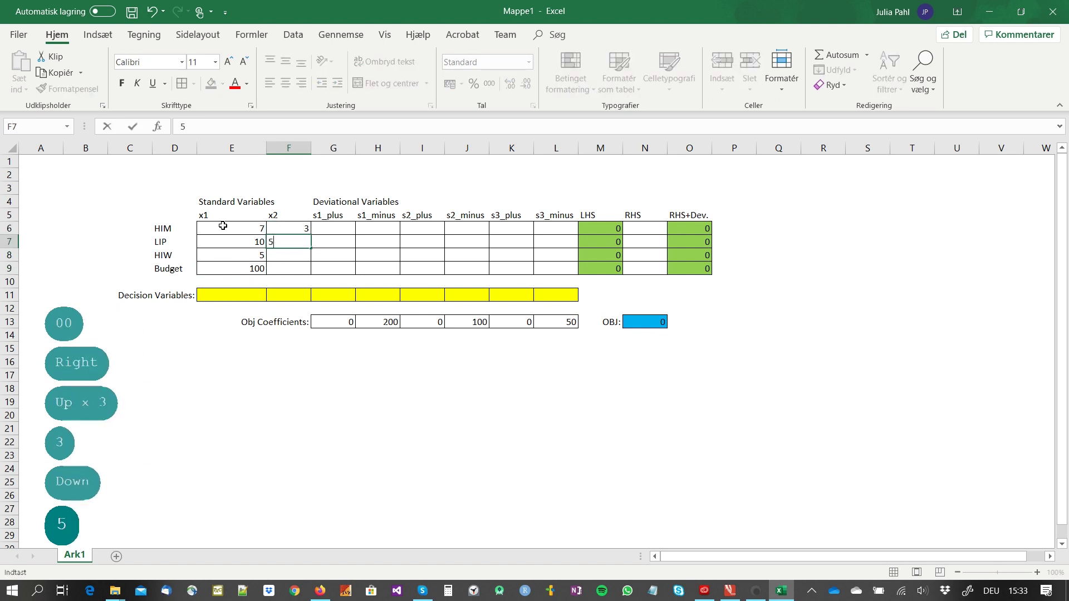
{"action": "key", "text": "Down"}
{"action": "type", "text": "4"}
{"action": "key", "text": "Down"}
{"action": "type", "text": "1"}
{"action": "key", "text": "BackSpace"}
{"action": "type", "text": "60"}
{"action": "key", "text": "Right"}
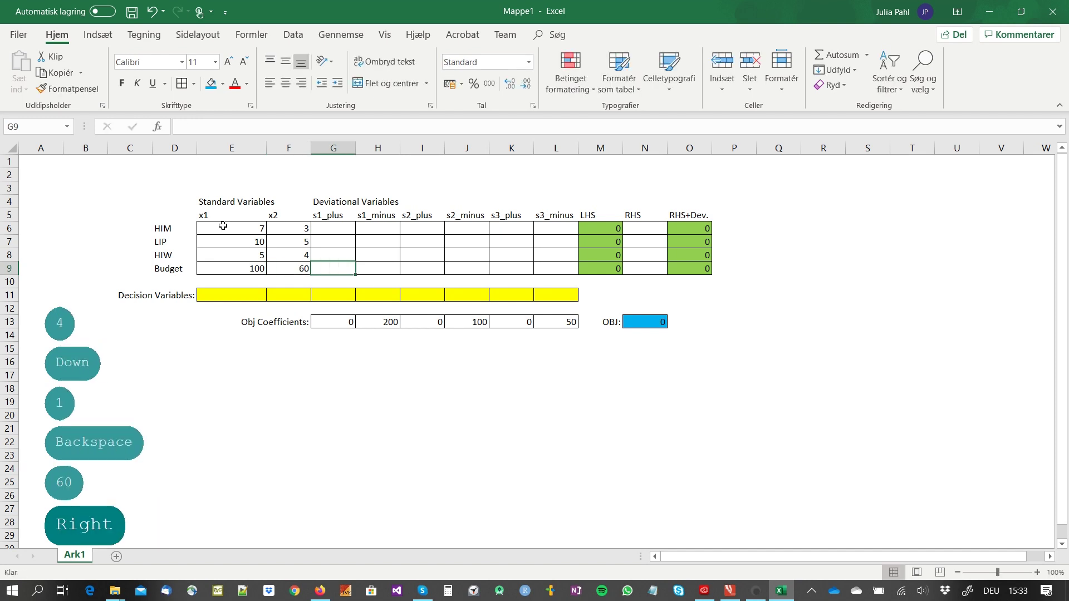
Step: Apply an outside border around the deviational variables block G6:L9
{"action": "key", "text": "Up"}
{"action": "key", "text": "Up"}
{"action": "key", "text": "Up"}
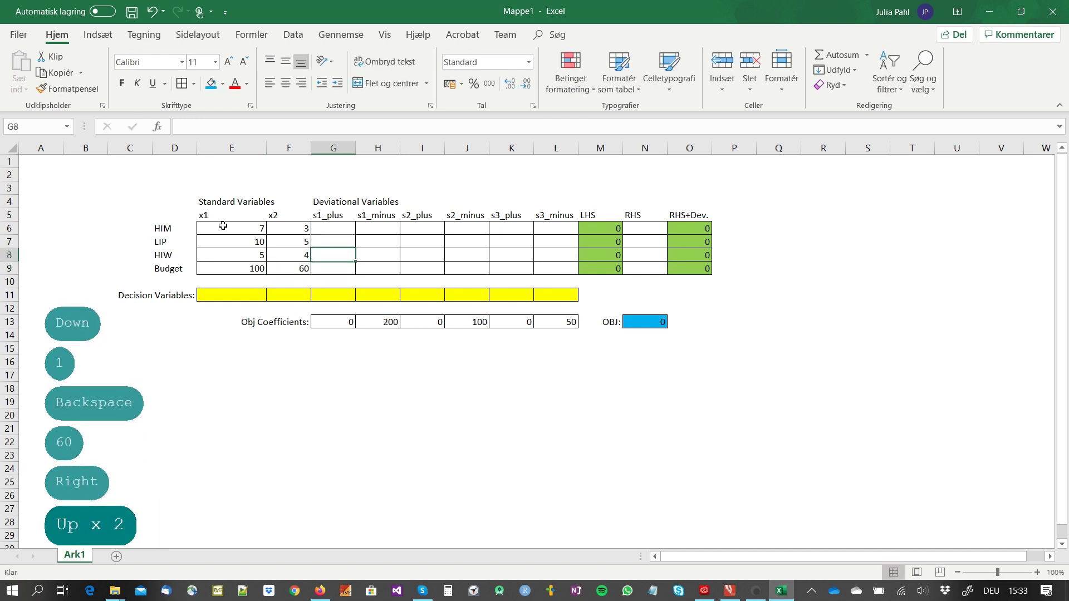
{"action": "key", "text": "shift+Down"}
{"action": "key", "text": "shift+Right"}
{"action": "key", "text": "shift+Down"}
{"action": "key", "text": "shift+Down"}
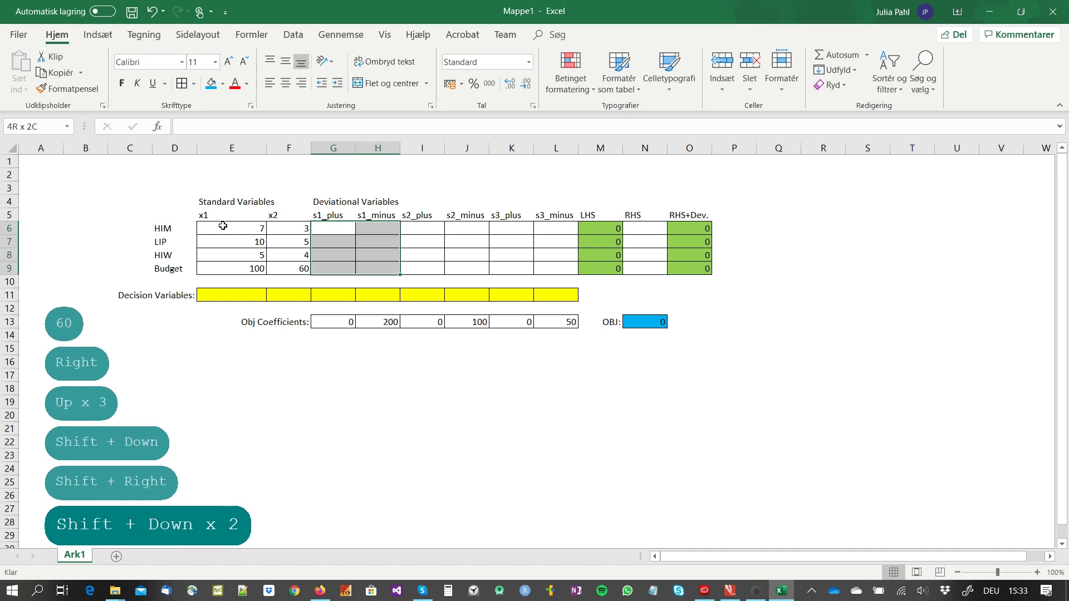
{"action": "key", "text": "shift+Right"}
{"action": "key", "text": "shift+Right"}
{"action": "key", "text": "shift+Right"}
{"action": "key", "text": "shift+Right"}
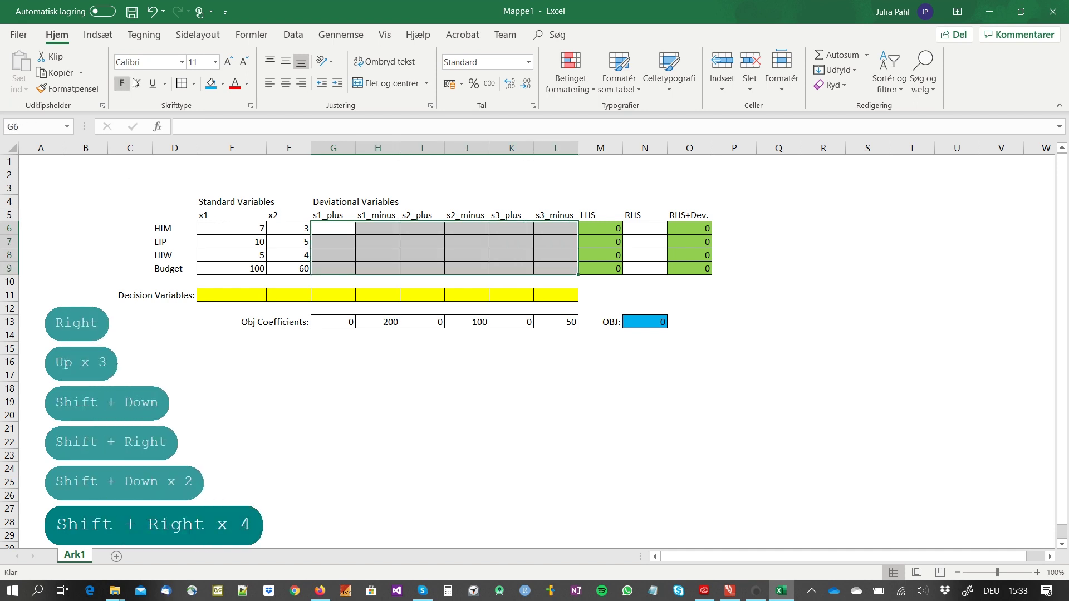
{"action": "left_click", "coordinate": [194, 83]}
{"action": "left_click", "coordinate": [203, 237]}
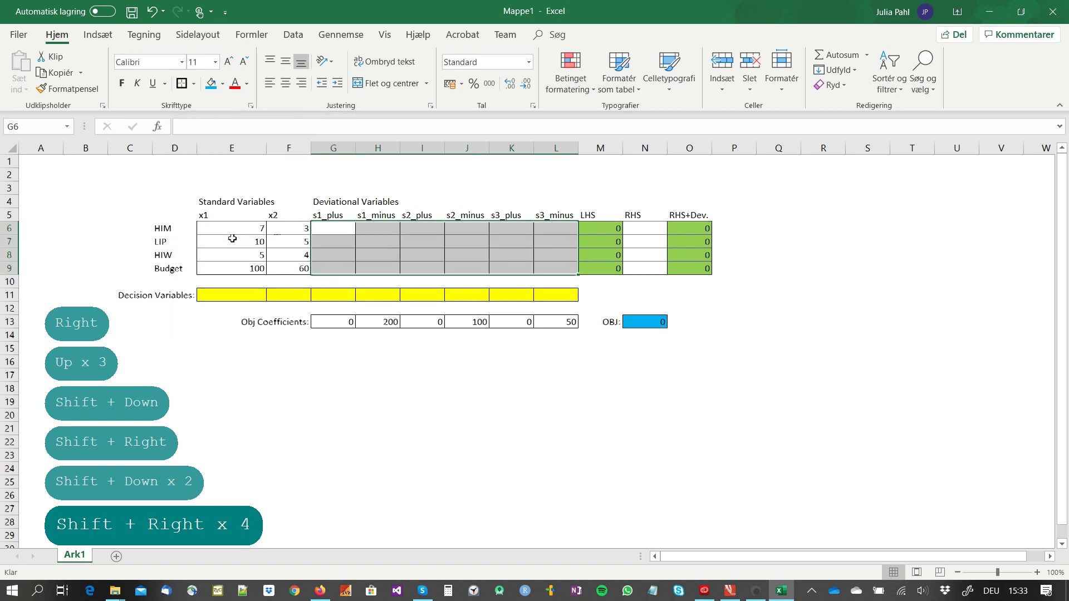
Step: Enter the HIM row's deviational coefficients, -1 for s1_plus in G6 and 1 for s1_minus in H6
{"action": "left_click", "coordinate": [333, 232]}
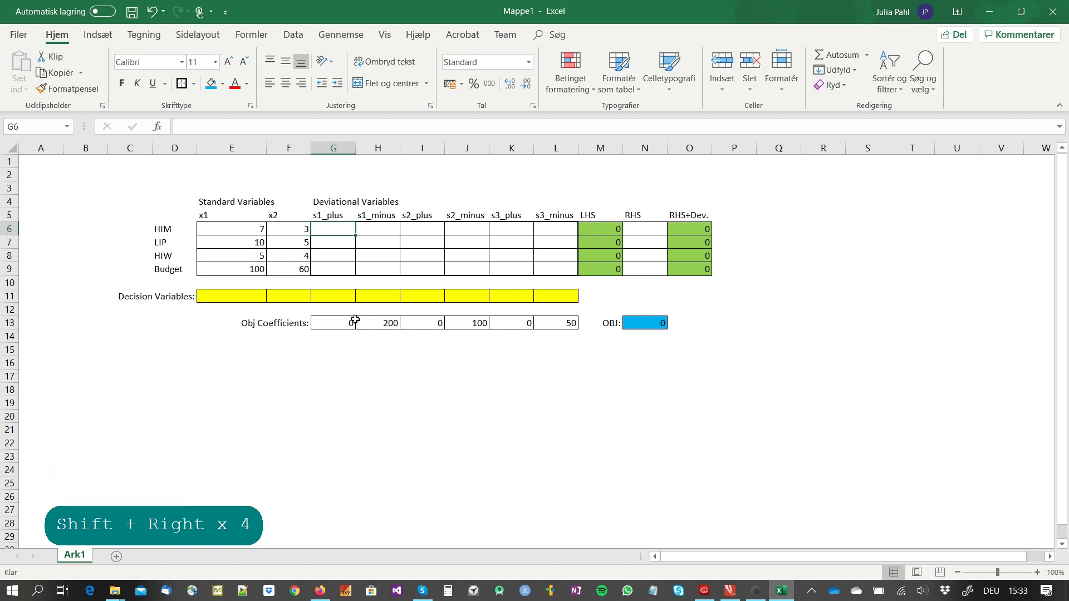
{"action": "type", "text": "-"}
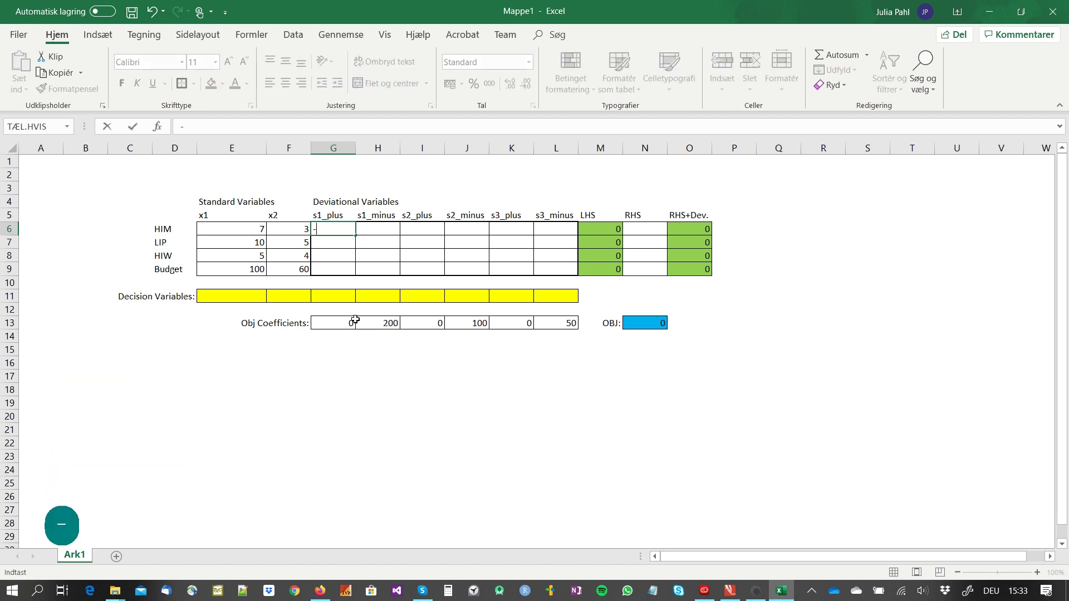
{"action": "type", "text": "1"}
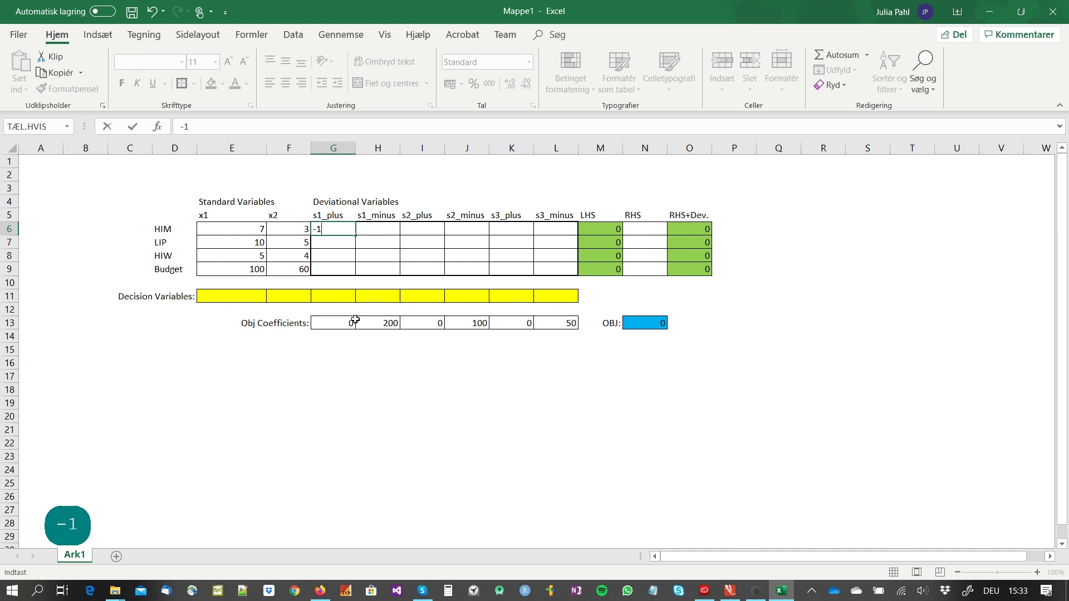
{"action": "key", "text": "Return"}
{"action": "key", "text": "Right"}
{"action": "key", "text": "Up"}
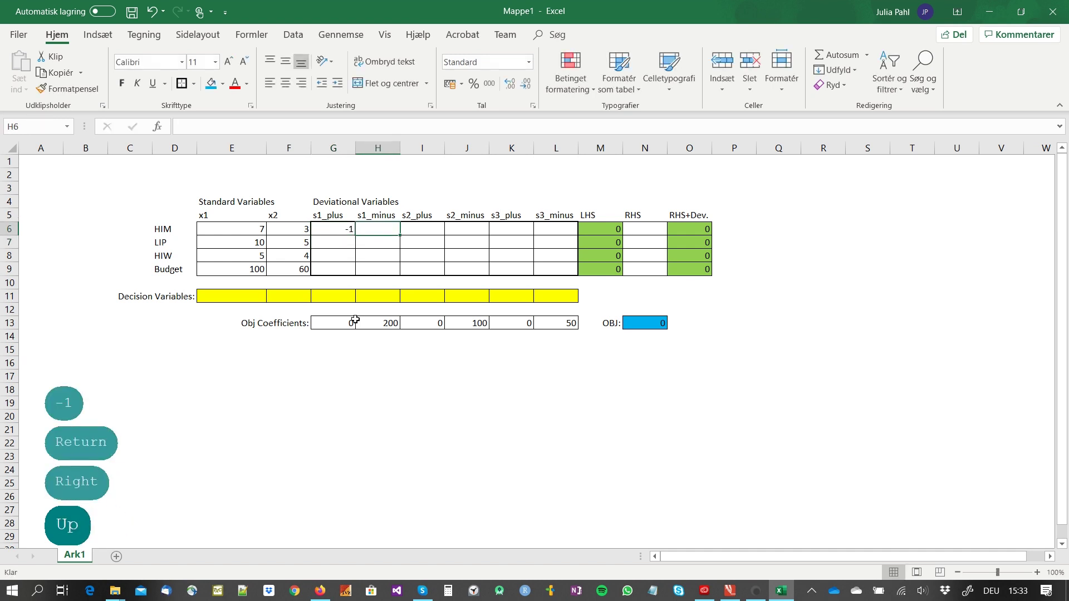
{"action": "type", "text": "1"}
{"action": "key", "text": "Right"}
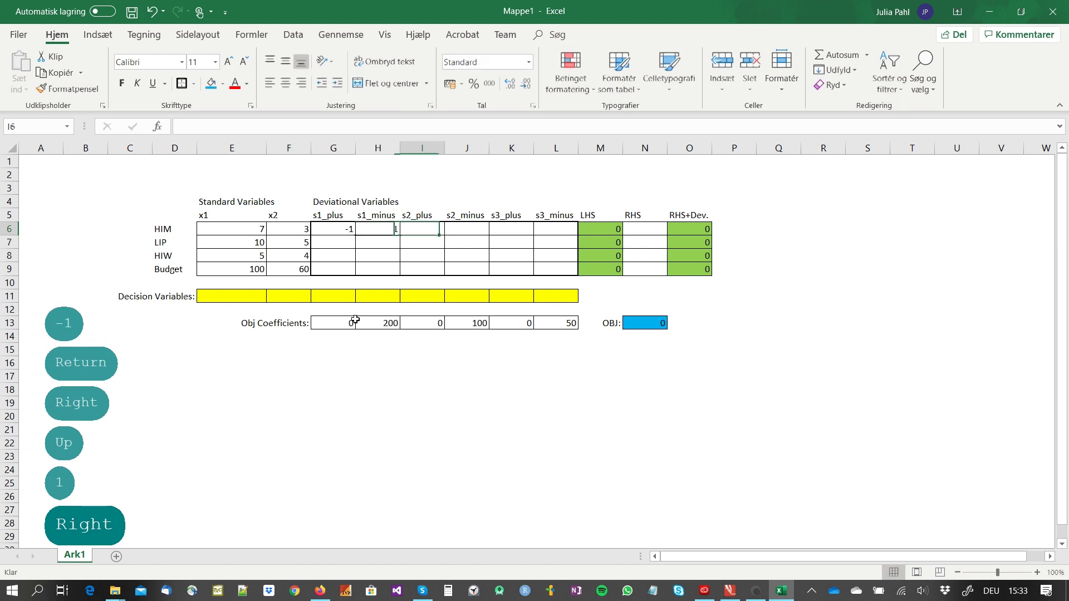
Step: Copy the -1 and 1 pair from G6:H6 into I7:J7 for the LIP row and K8:L8 for the HIW row
{"action": "key", "text": "Left"}
{"action": "key", "text": "Left"}
{"action": "key", "text": "shift+Right"}
{"action": "key", "text": "ctrl+c"}
{"action": "key", "text": "Down"}
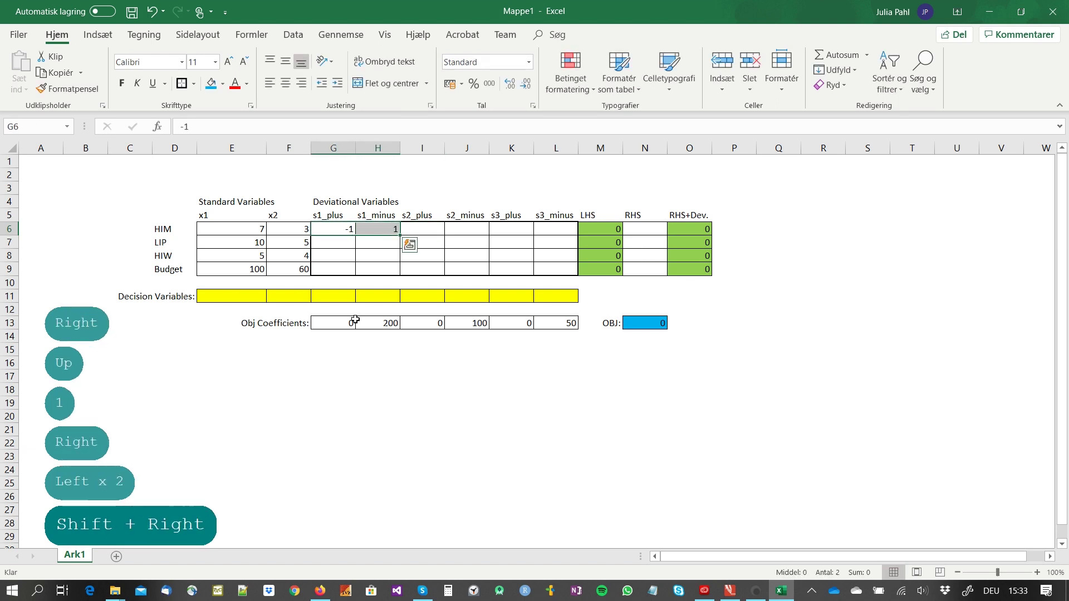
{"action": "key", "text": "Right"}
{"action": "key", "text": "Right"}
{"action": "key", "text": "ctrl+v"}
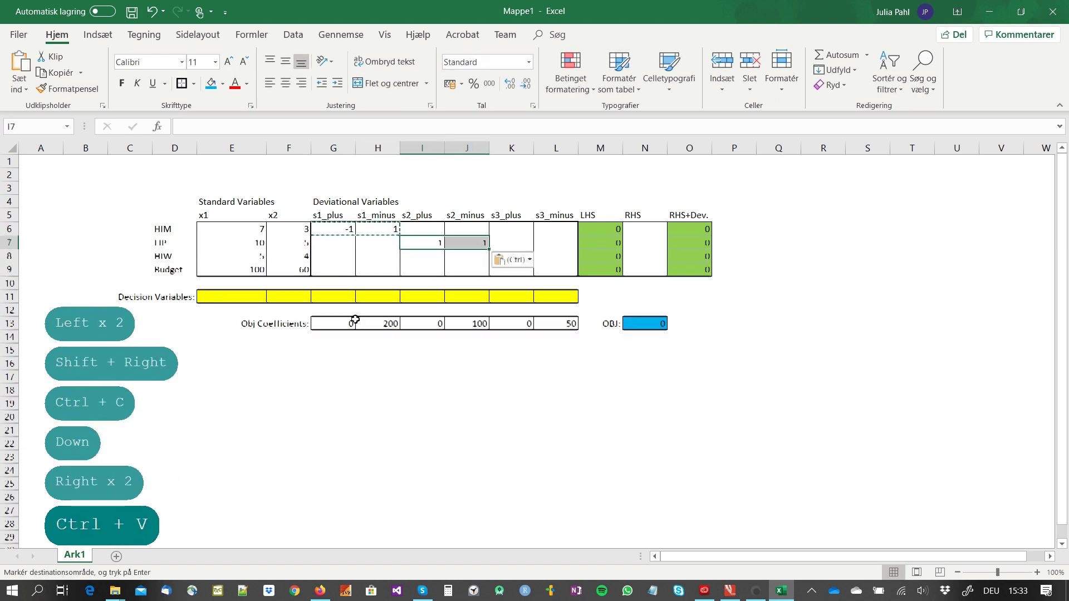
{"action": "key", "text": "Down"}
{"action": "key", "text": "Right"}
{"action": "key", "text": "Right"}
{"action": "key", "text": "ctrl+v"}
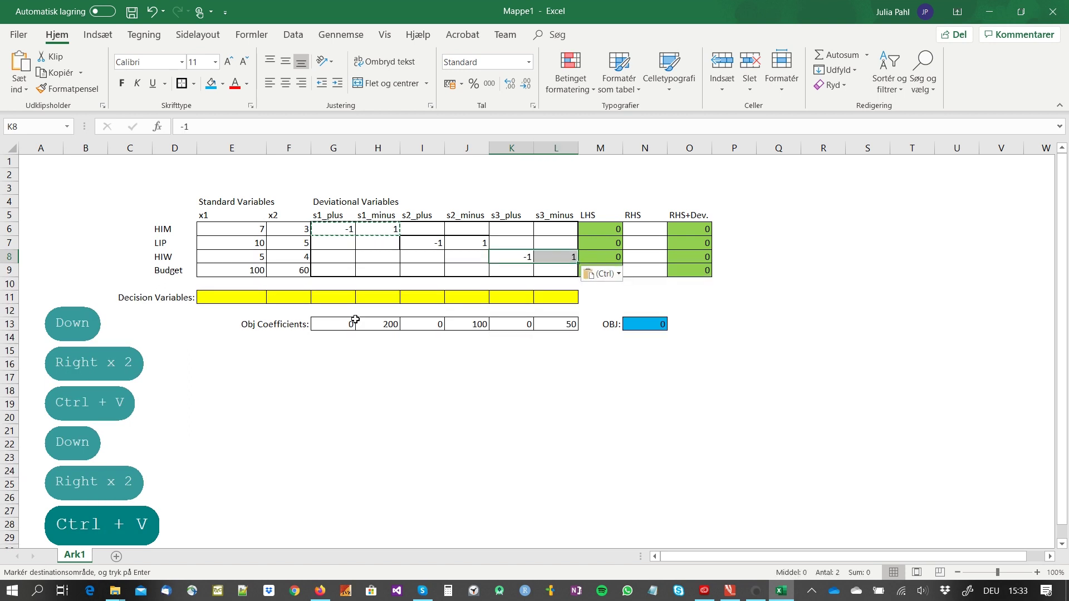
{"action": "key", "text": "Down"}
{"action": "key", "text": "Left"}
{"action": "key", "text": "Left"}
{"action": "key", "text": "Left"}
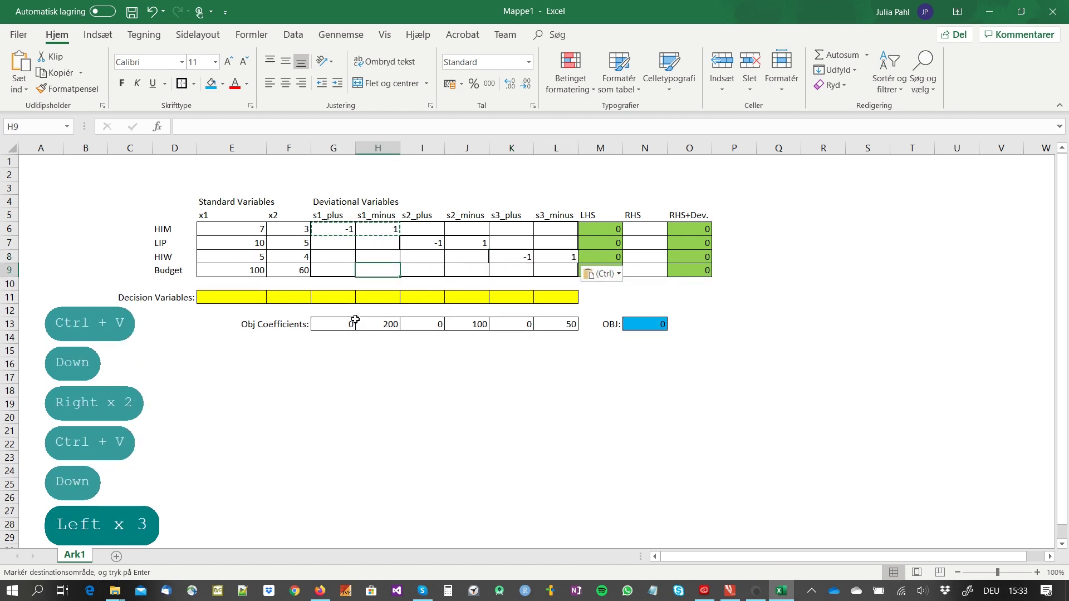
{"action": "key", "text": "Escape"}
{"action": "key", "text": "Right"}
{"action": "key", "text": "Right"}
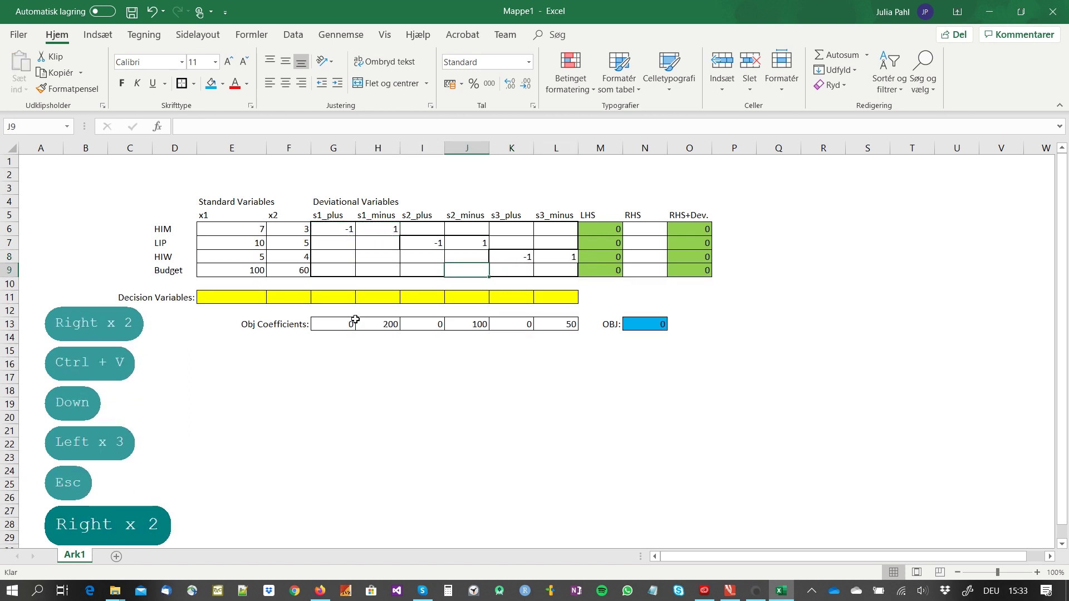
Step: Reapply all borders plus a thick outside border to the deviational variables block G6:L9
{"action": "left_click_drag", "start_coordinate": [337, 228], "coordinate": [545, 269]}
{"action": "left_click", "coordinate": [193, 83]}
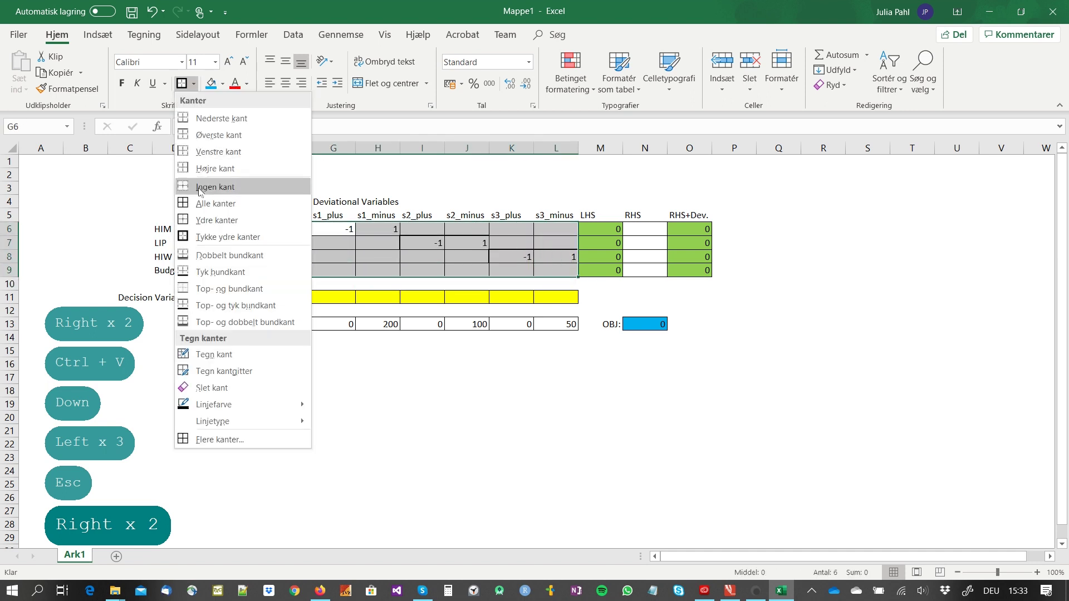
{"action": "left_click", "coordinate": [204, 204]}
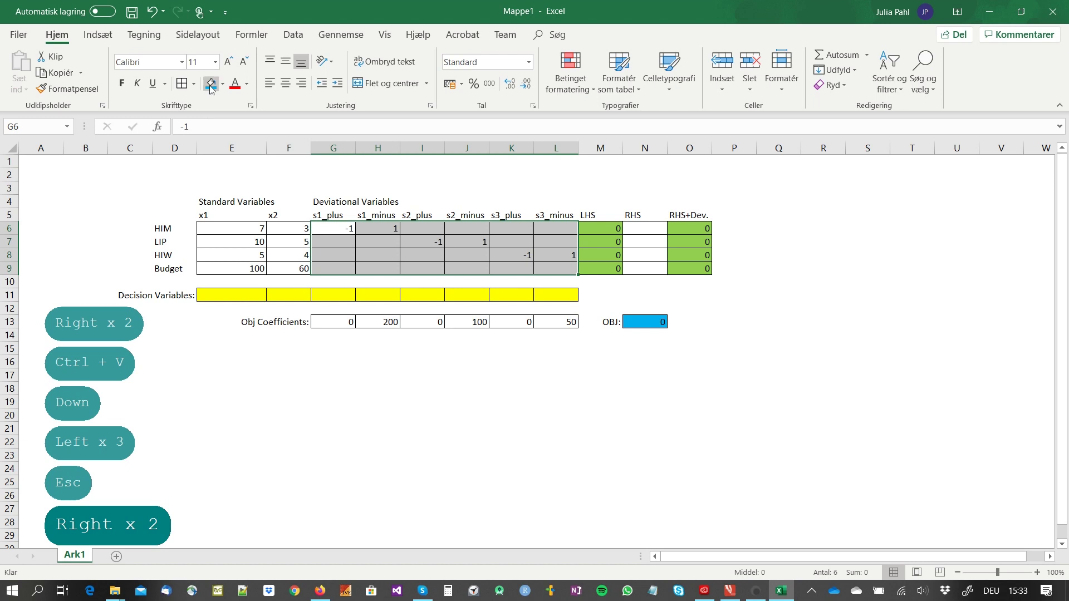
{"action": "left_click", "coordinate": [193, 83]}
{"action": "left_click", "coordinate": [229, 239]}
{"action": "left_click", "coordinate": [359, 266]}
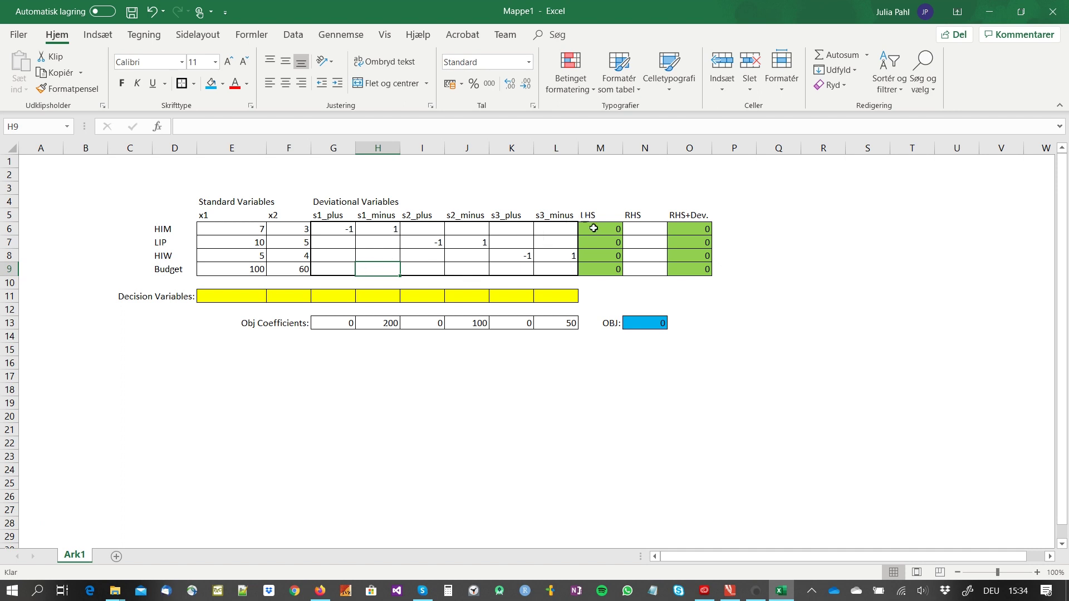
Step: Enter the RHS values 40, 60, 35 and 600 for the HIM, LIP, HIW and Budget rows in N6 through N9
{"action": "left_click", "coordinate": [637, 232]}
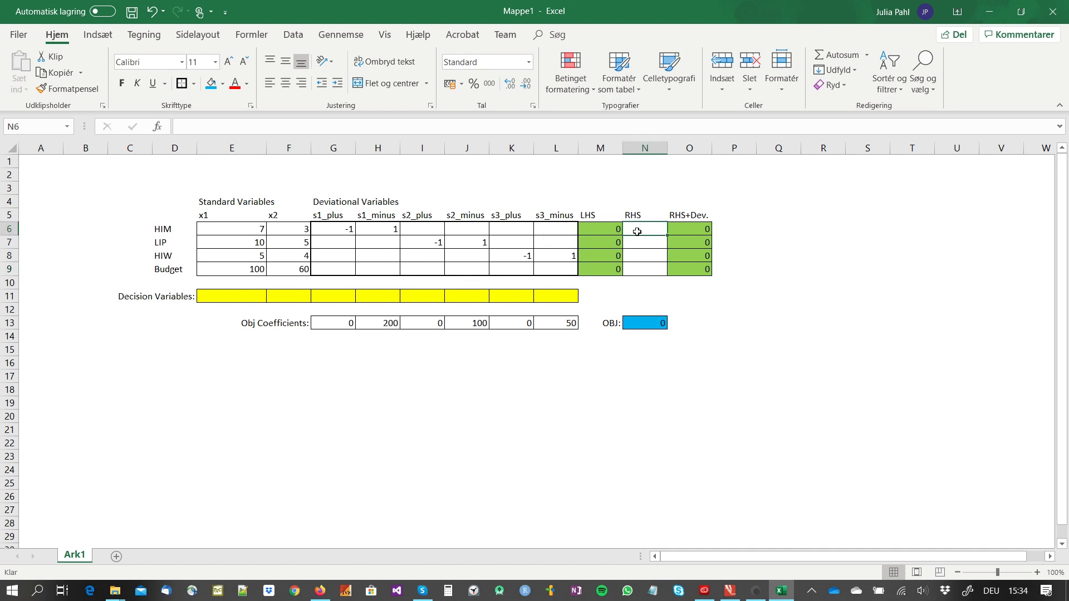
{"action": "type", "text": "40"}
{"action": "key", "text": "Return"}
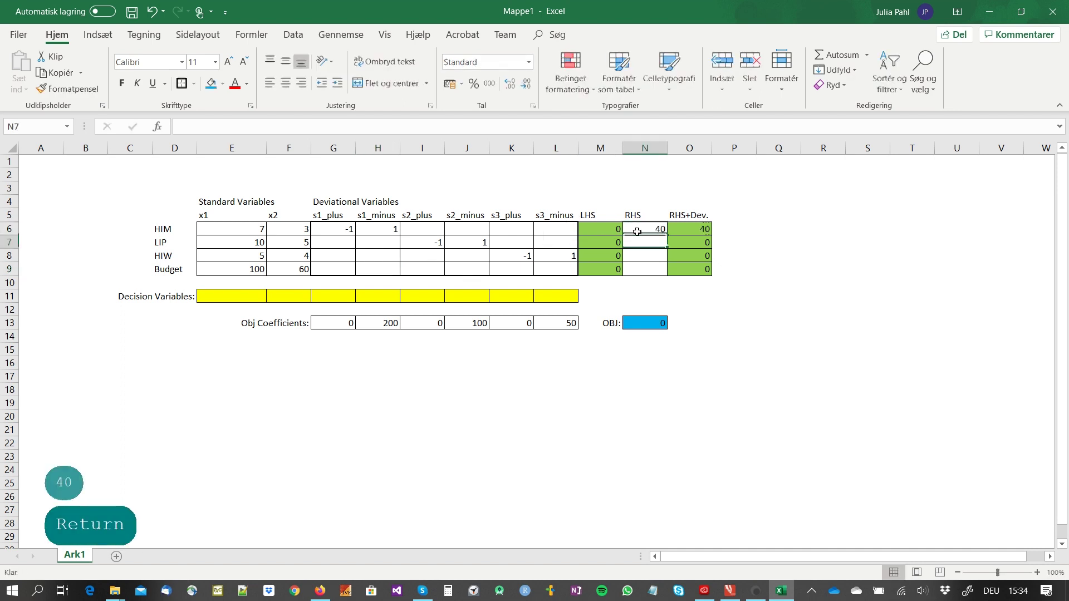
{"action": "type", "text": "60"}
{"action": "key", "text": "Return"}
{"action": "type", "text": "35"}
{"action": "key", "text": "Return"}
{"action": "type", "text": "600"}
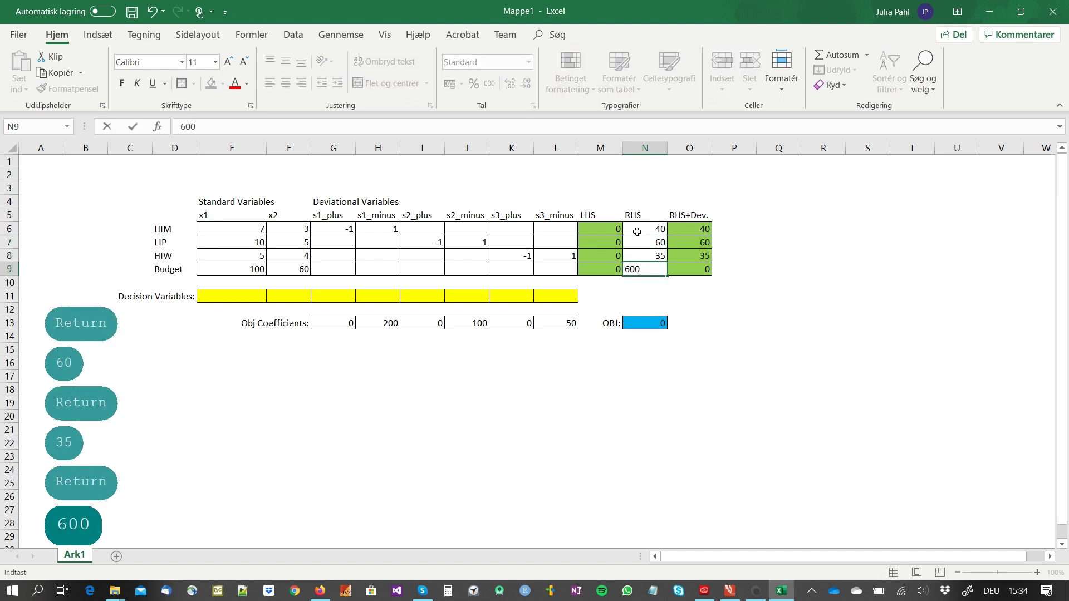
{"action": "key", "text": "Return"}
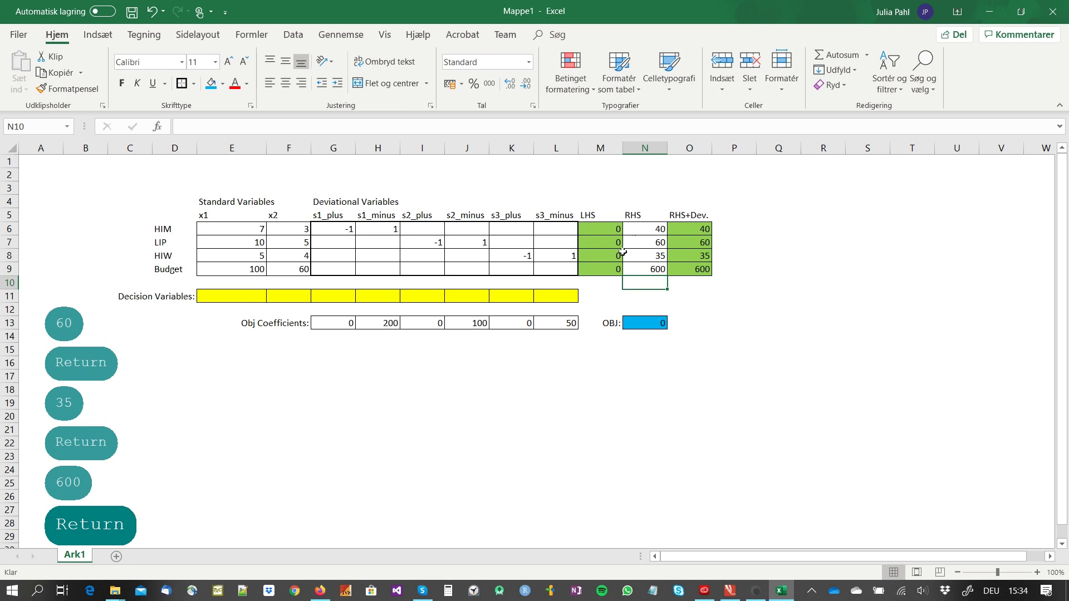
Step: Open Solver (Problemløser) and set it to minimize the objective cell N13
{"action": "left_click", "coordinate": [411, 375]}
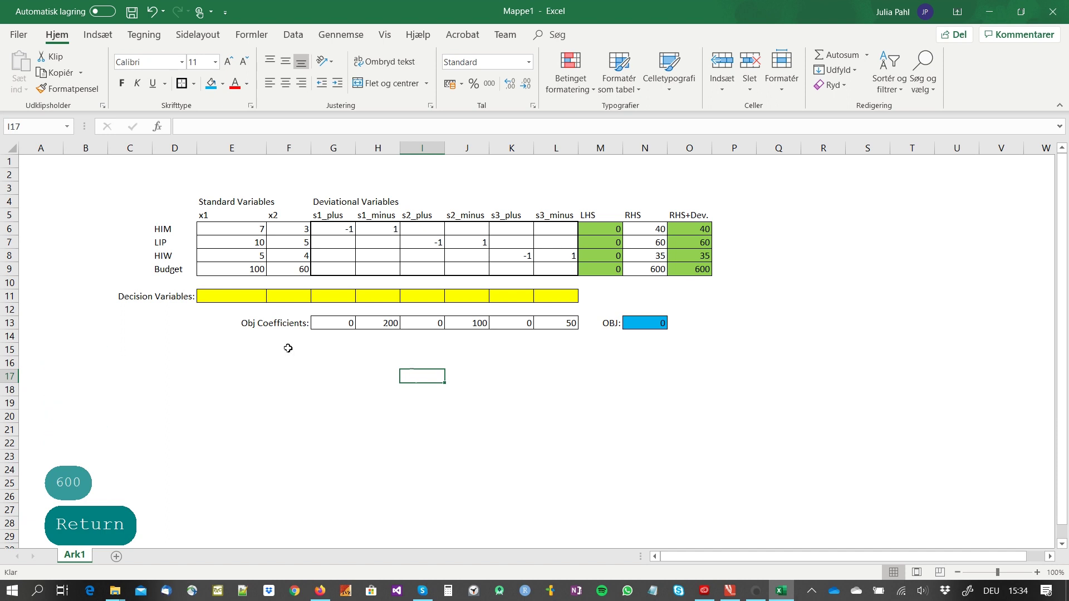
{"action": "left_click", "coordinate": [293, 35]}
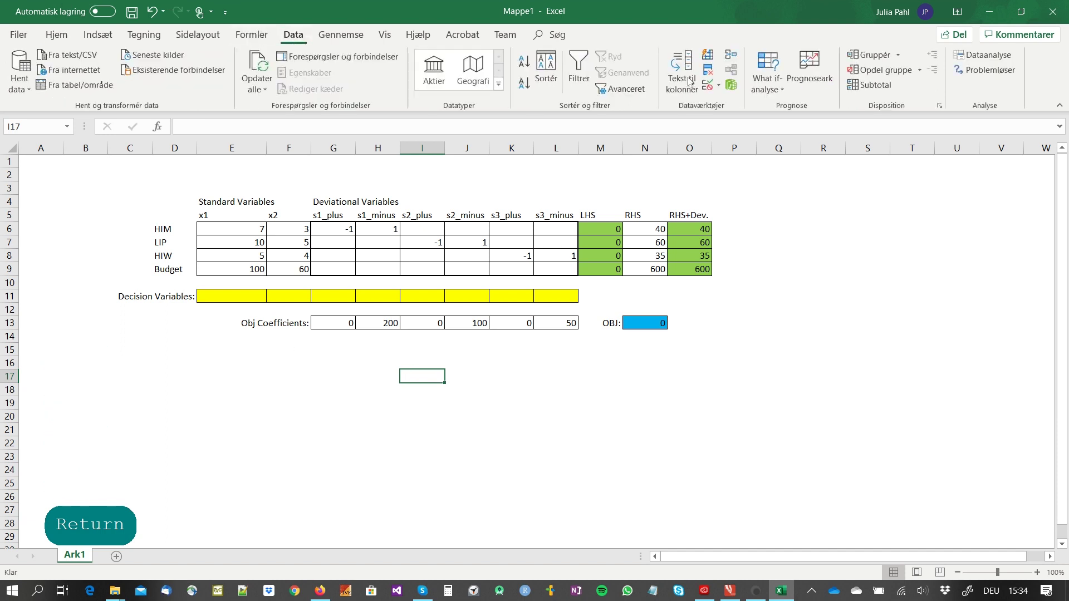
{"action": "left_click", "coordinate": [997, 71]}
{"action": "left_click_drag", "start_coordinate": [632, 181], "coordinate": [886, 242]}
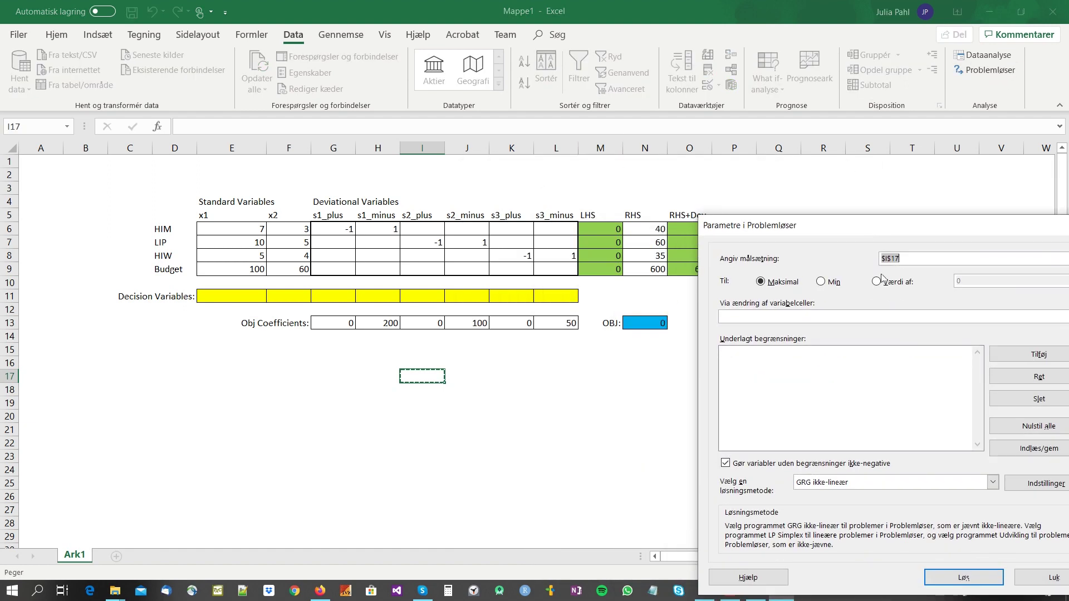
{"action": "left_click", "coordinate": [657, 321]}
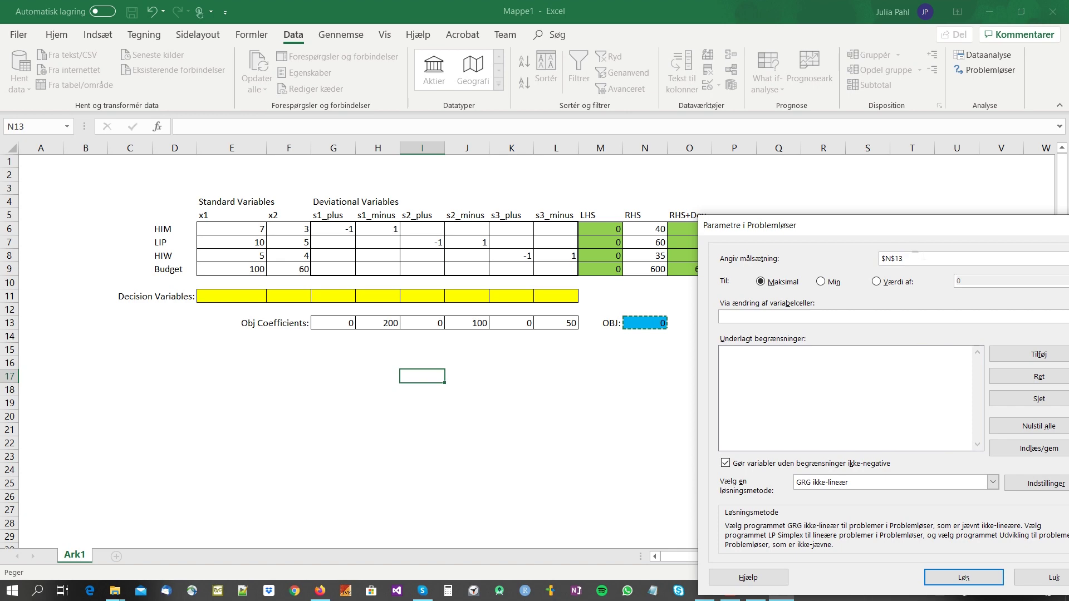
{"action": "left_click", "coordinate": [821, 283]}
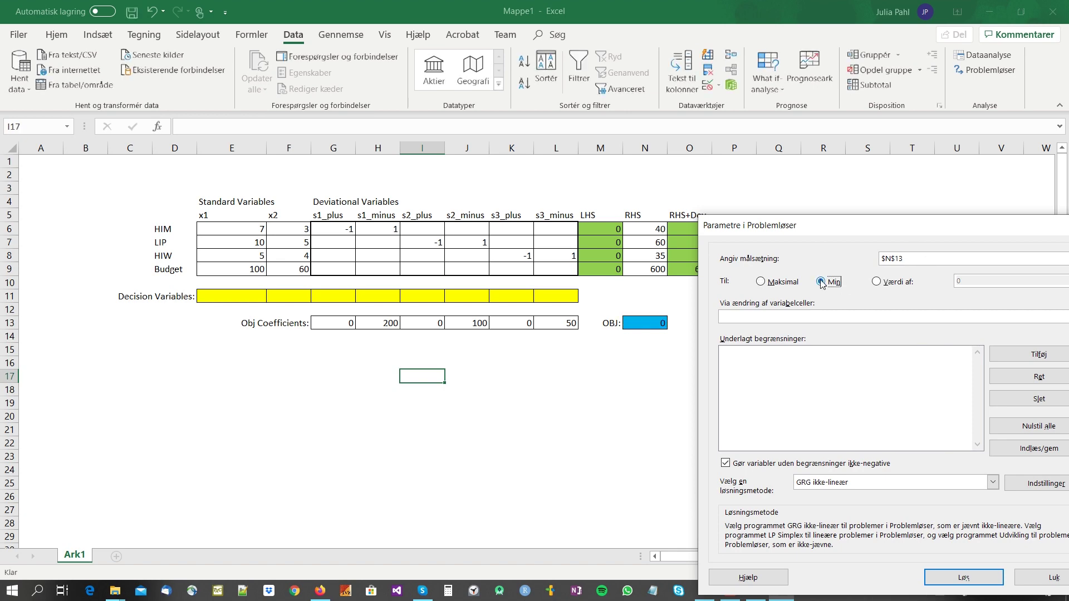
Step: Set the Solver's variable cells to the yellow decision variable row E11:L11
{"action": "left_click_drag", "start_coordinate": [827, 233], "coordinate": [730, 113]}
{"action": "left_click", "coordinate": [782, 180]}
{"action": "left_click_drag", "start_coordinate": [260, 292], "coordinate": [542, 288]}
{"action": "left_click_drag", "start_coordinate": [665, 202], "coordinate": [629, 198]}
{"action": "key", "text": "BackSpace"}
{"action": "left_click_drag", "start_coordinate": [229, 297], "coordinate": [548, 299]}
{"action": "left_click", "coordinate": [747, 255]}
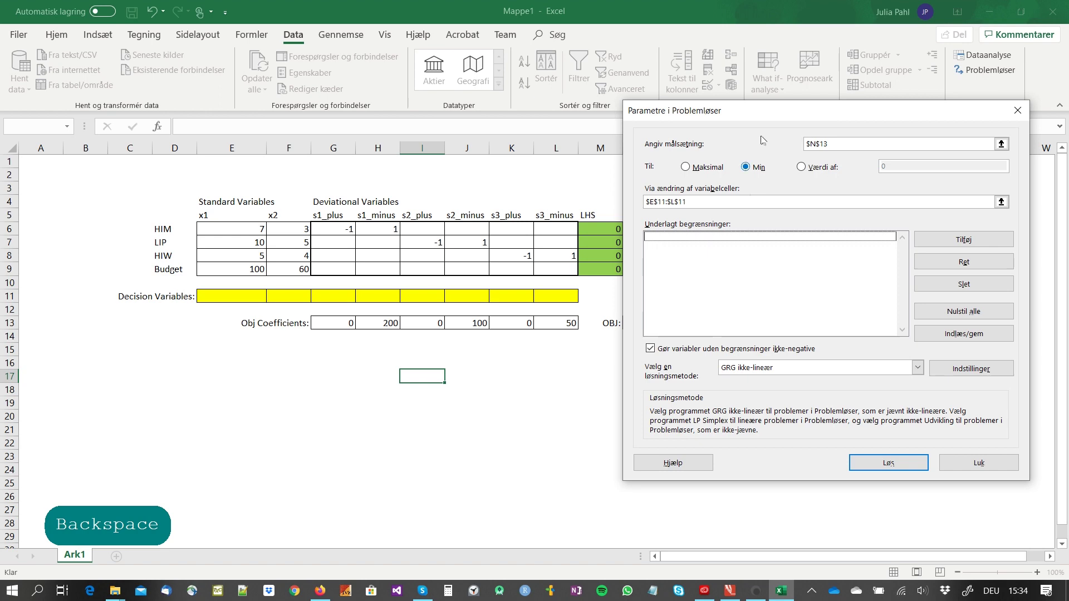
Step: Add a Solver constraint making the LHS cells M6:M9 equal to the RHS cells N6:N9
{"action": "left_click_drag", "start_coordinate": [769, 114], "coordinate": [803, 143]}
{"action": "left_click", "coordinate": [996, 268]}
{"action": "left_click_drag", "start_coordinate": [589, 233], "coordinate": [599, 270]}
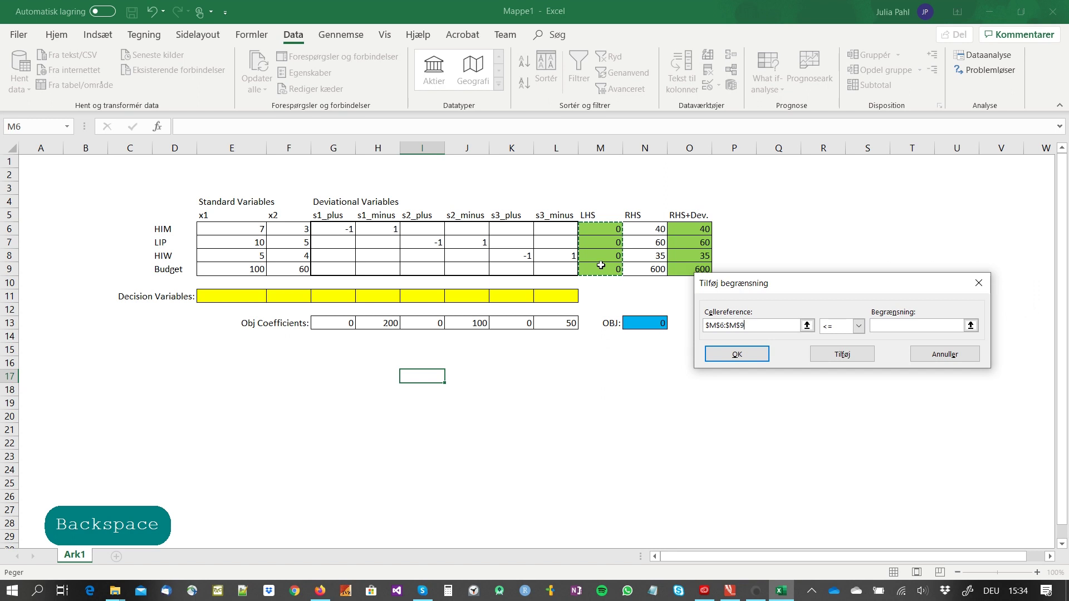
{"action": "left_click", "coordinate": [858, 326]}
{"action": "left_click", "coordinate": [834, 346]}
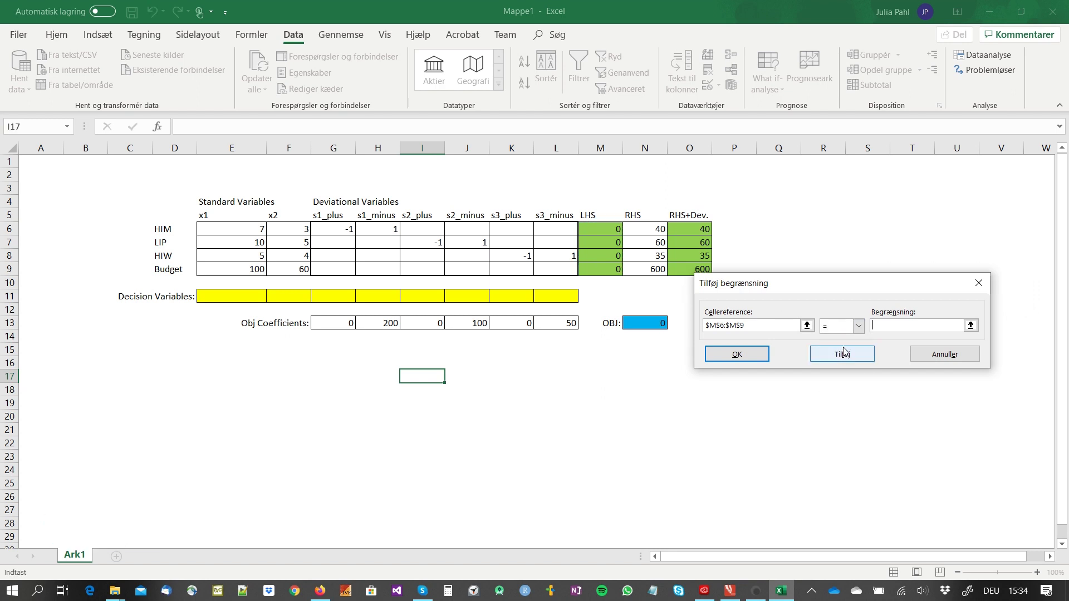
{"action": "left_click_drag", "start_coordinate": [640, 224], "coordinate": [645, 273]}
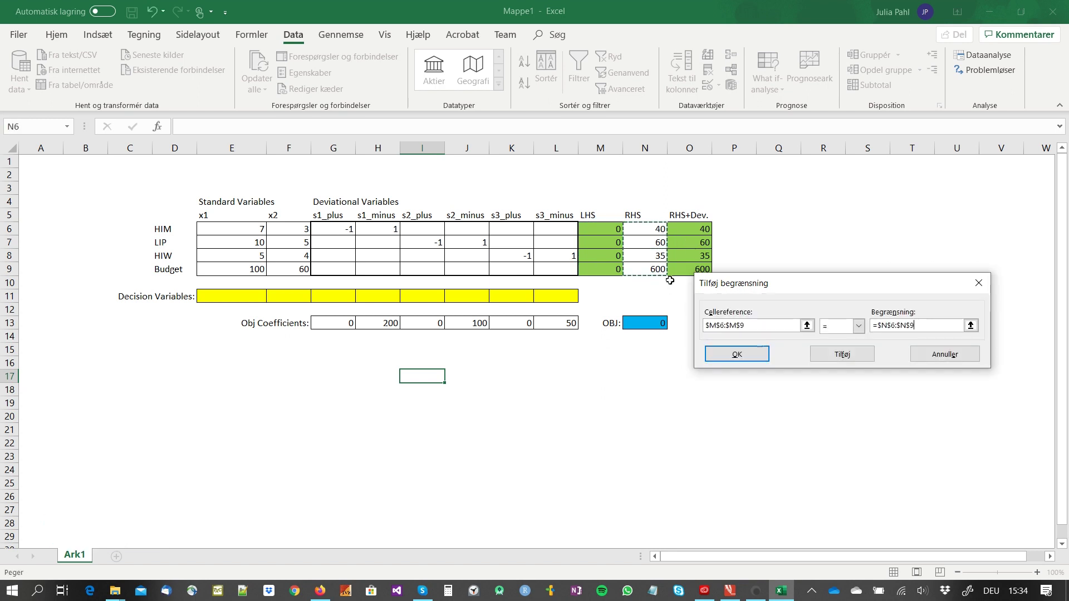
{"action": "left_click", "coordinate": [758, 355]}
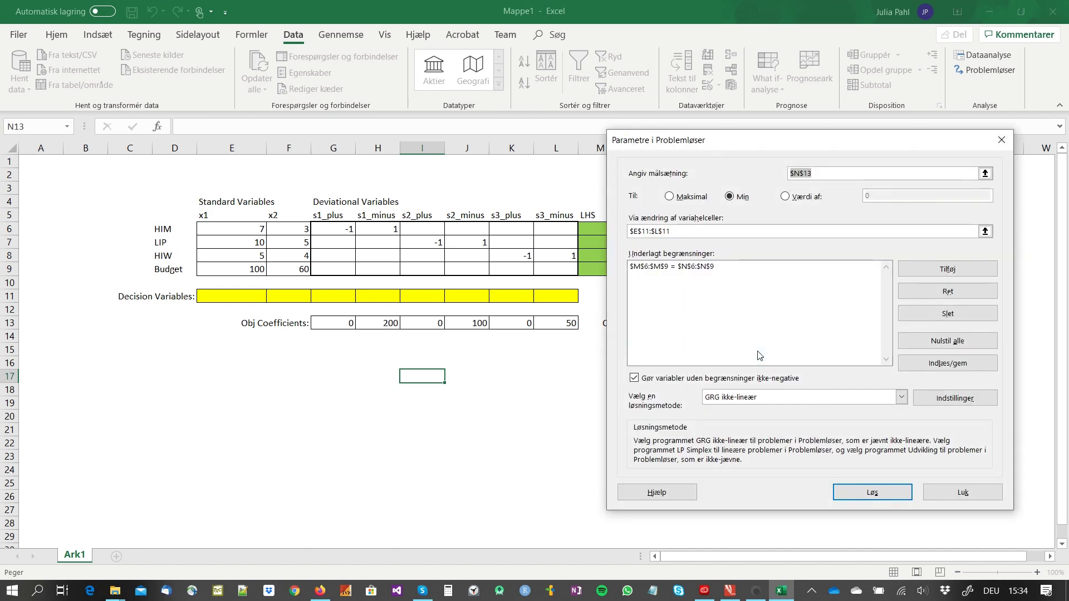
Step: Check the constraints on the Burnit GP-LP formulation slide, and return to the Excel Solver dialog
{"action": "key", "text": "alt+Tab"}
{"action": "key", "text": "alt+Tab"}
{"action": "key", "text": "Tab"}
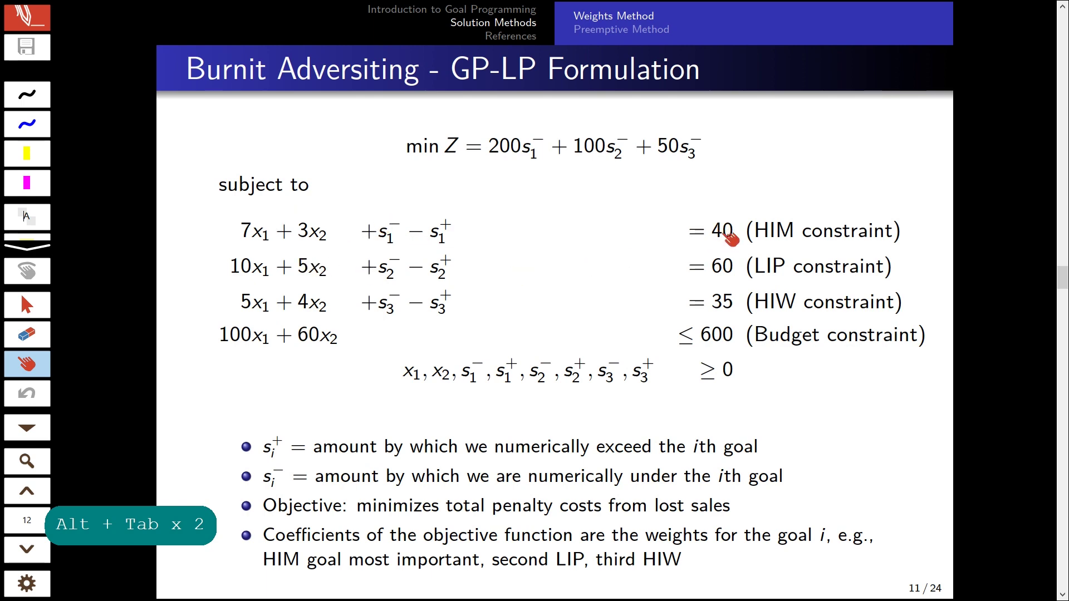
{"action": "key", "text": "alt+Tab"}
{"action": "key", "text": "Tab"}
{"action": "key", "text": "Tab"}
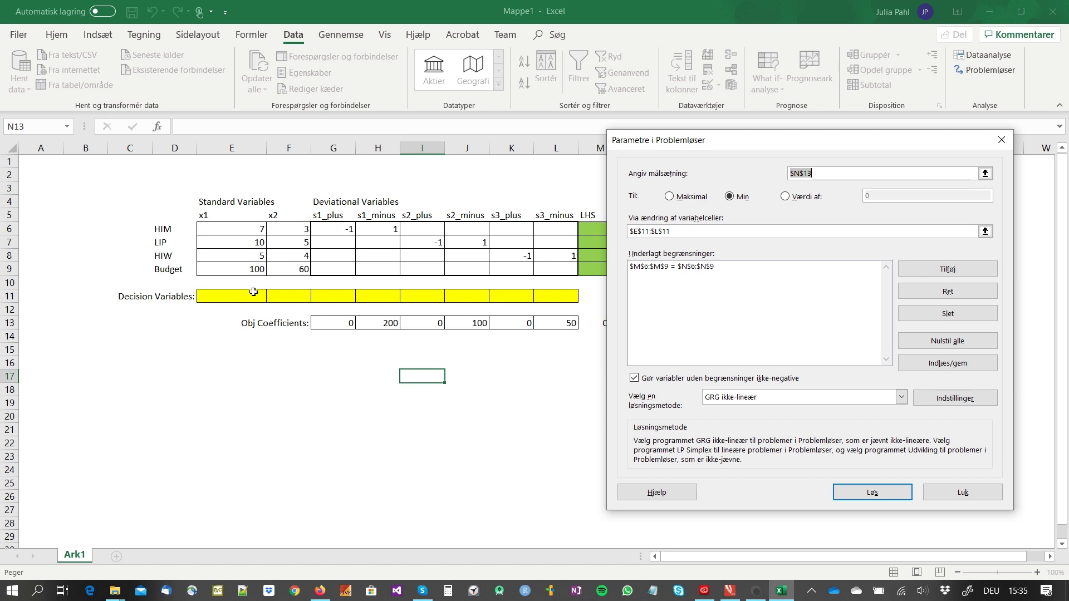
Step: Choose Simplex LP as the solving method, solve the model and keep the Solver solution
{"action": "left_click", "coordinate": [722, 406]}
{"action": "left_click", "coordinate": [729, 420]}
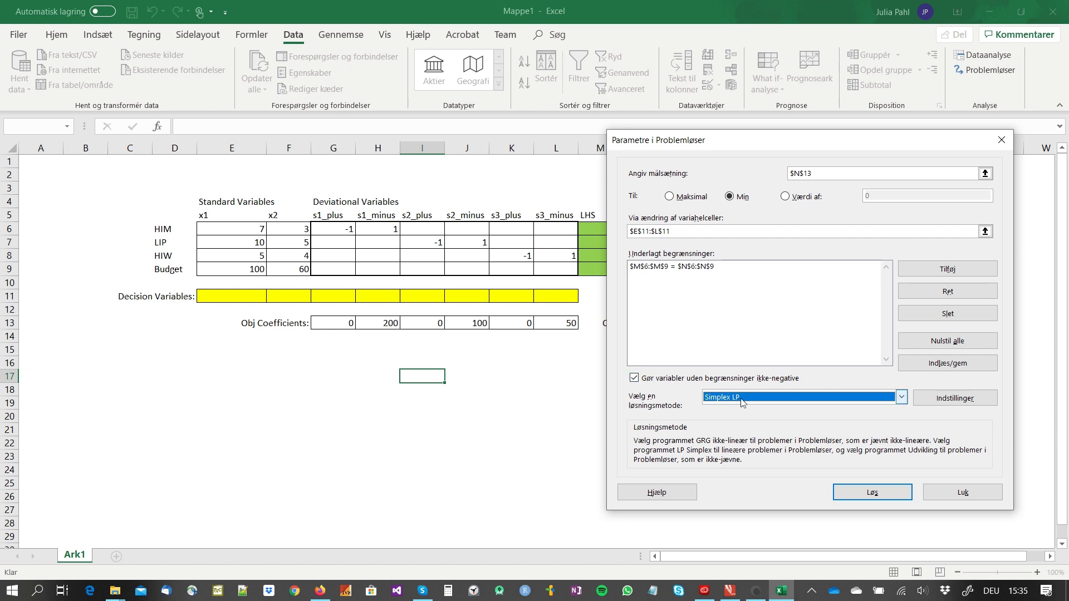
{"action": "left_click", "coordinate": [870, 494]}
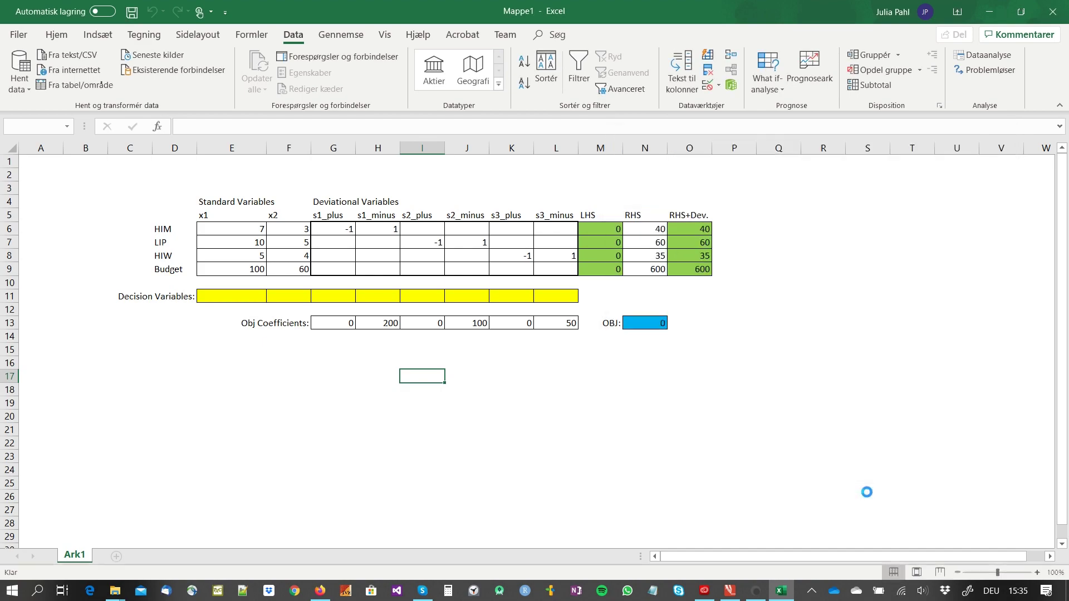
{"action": "left_click_drag", "start_coordinate": [508, 167], "coordinate": [836, 211]}
{"action": "left_click", "coordinate": [689, 377]}
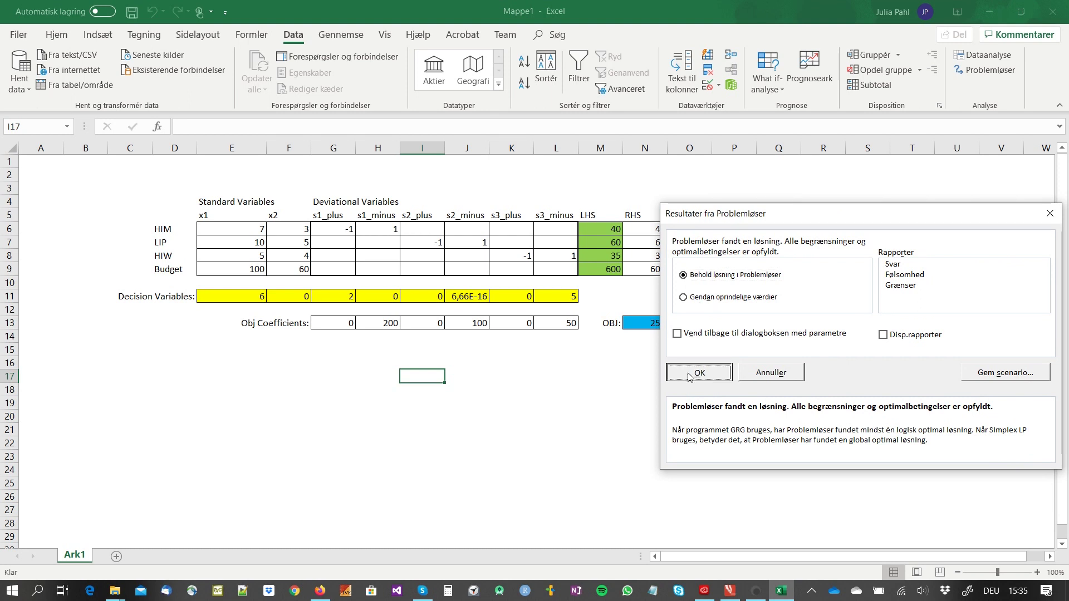
Step: Examine the solved decision variables in row 11, including x1, x2, s1_plus and s2_minus
{"action": "left_click", "coordinate": [252, 296]}
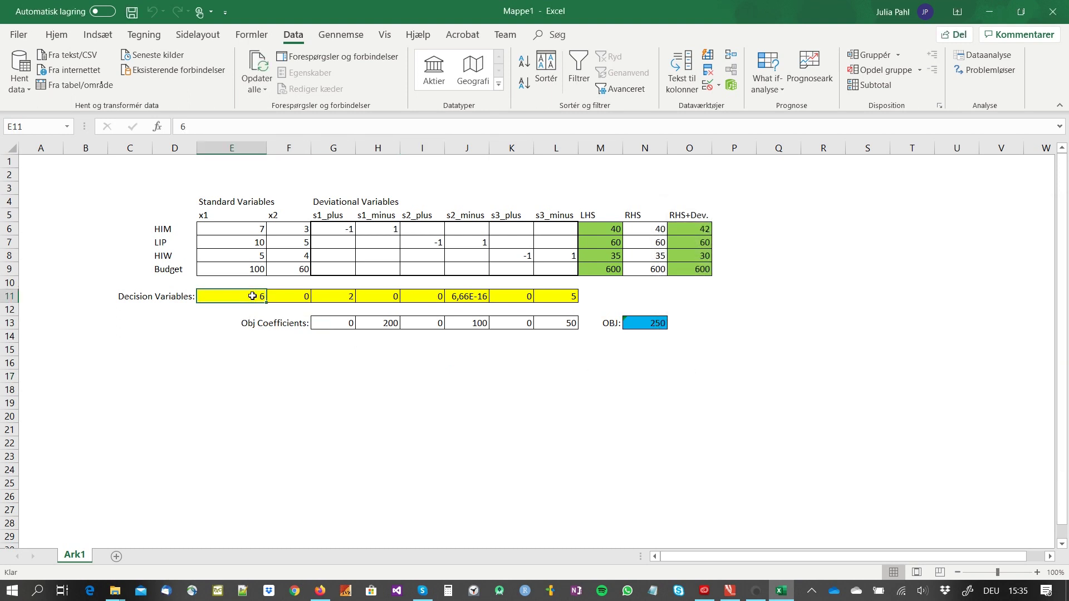
{"action": "left_click_drag", "start_coordinate": [252, 296], "coordinate": [349, 298]}
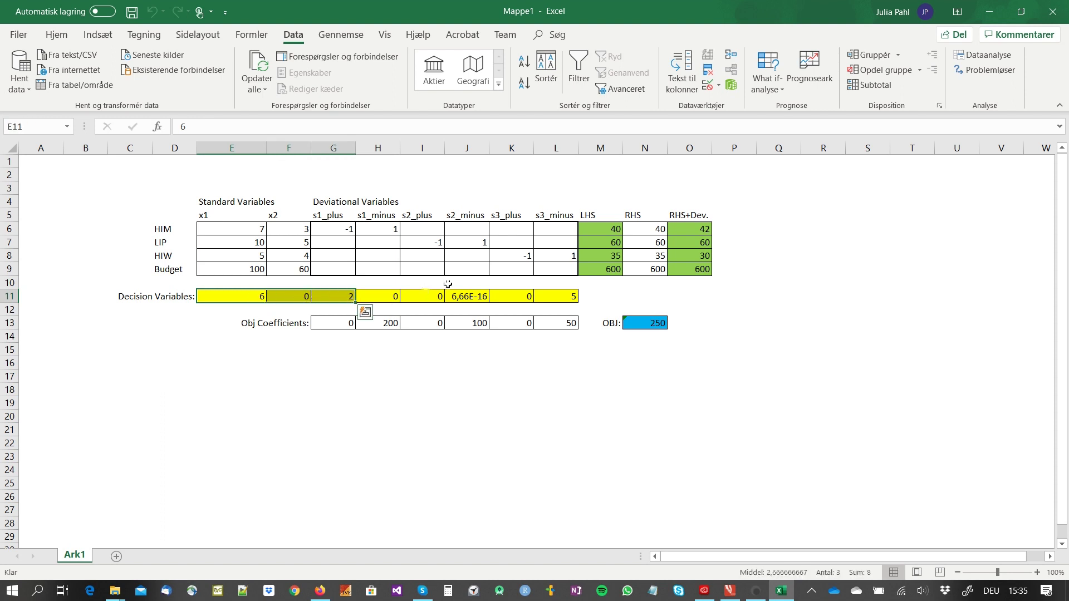
{"action": "left_click", "coordinate": [464, 296]}
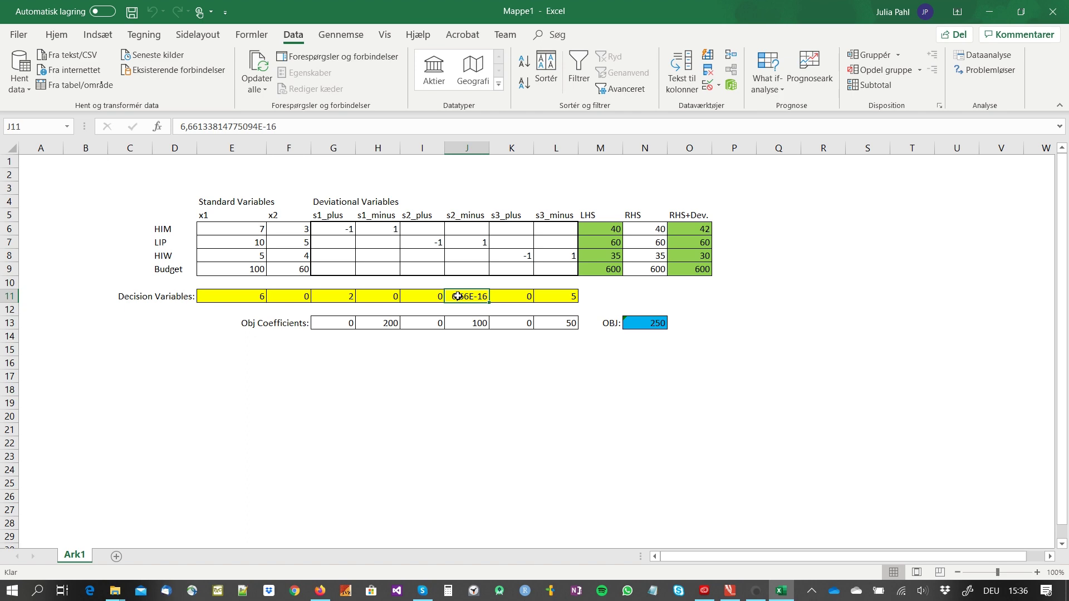
Step: Add a Solver constraint requiring the decision variable cells E11:L11 to be integers
{"action": "left_click_drag", "start_coordinate": [247, 296], "coordinate": [543, 296]}
{"action": "left_click", "coordinate": [984, 70]}
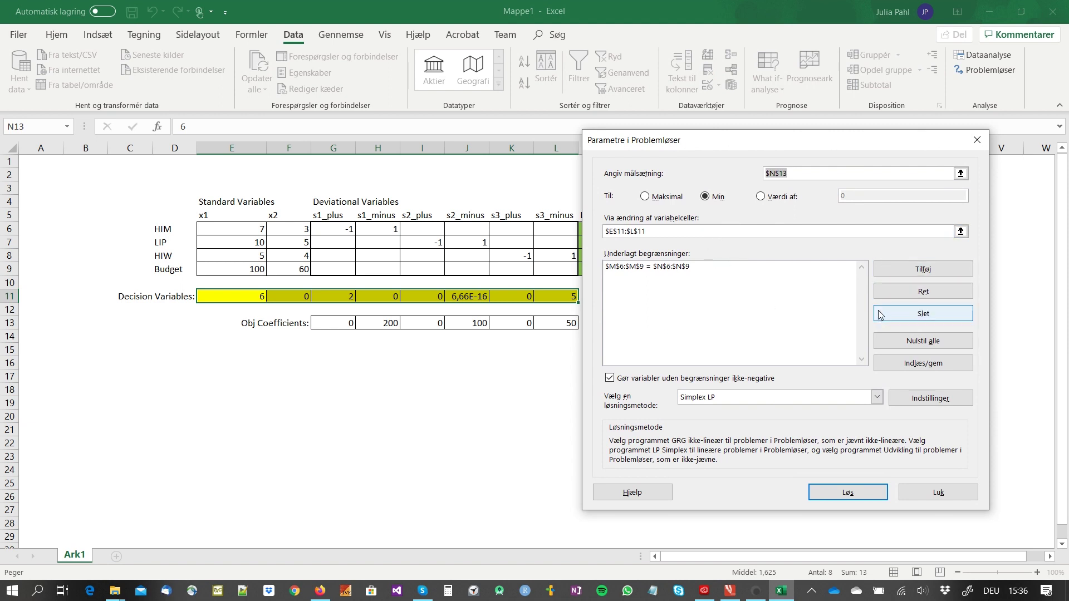
{"action": "left_click", "coordinate": [903, 271]}
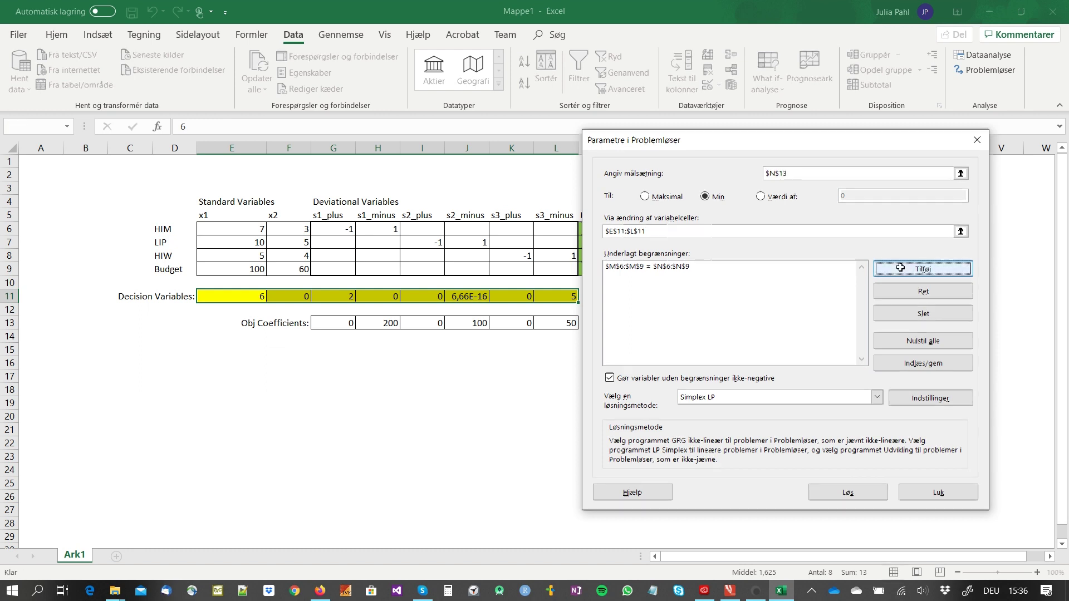
{"action": "left_click_drag", "start_coordinate": [224, 295], "coordinate": [562, 295]}
{"action": "left_click", "coordinate": [754, 326]}
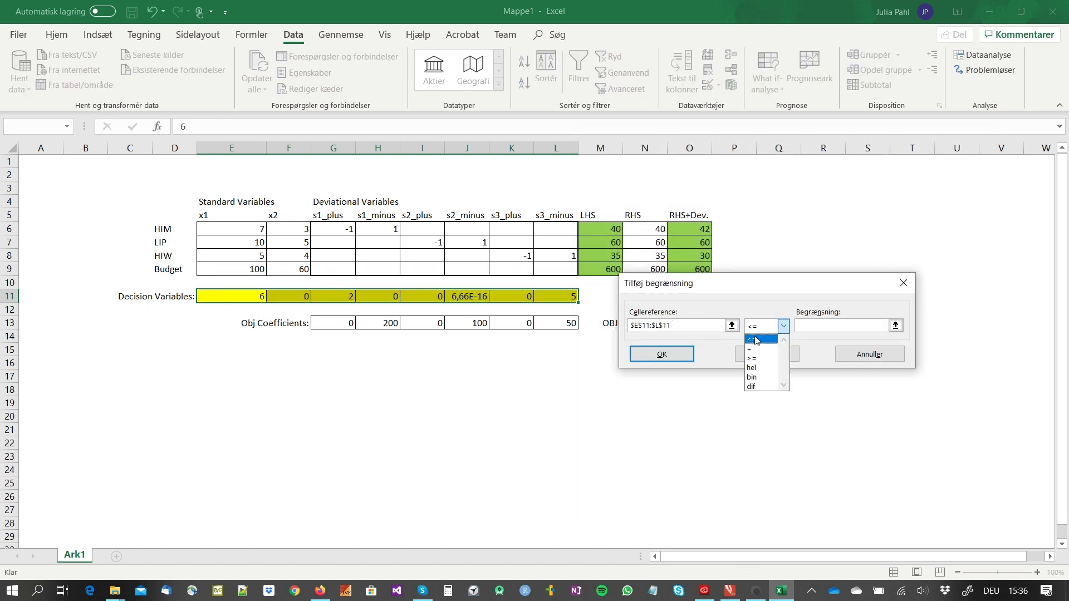
{"action": "left_click", "coordinate": [763, 371]}
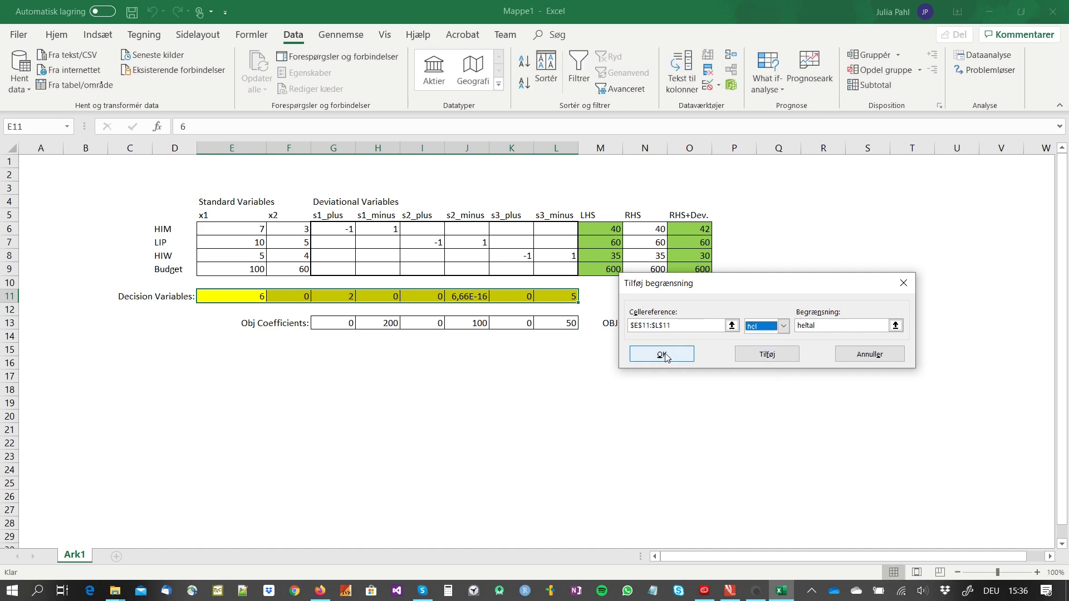
{"action": "left_click", "coordinate": [680, 354]}
Step: Solve the model again with the integer constraint, keep the Solver solution and deselect the decision variable row
{"action": "left_click", "coordinate": [790, 492]}
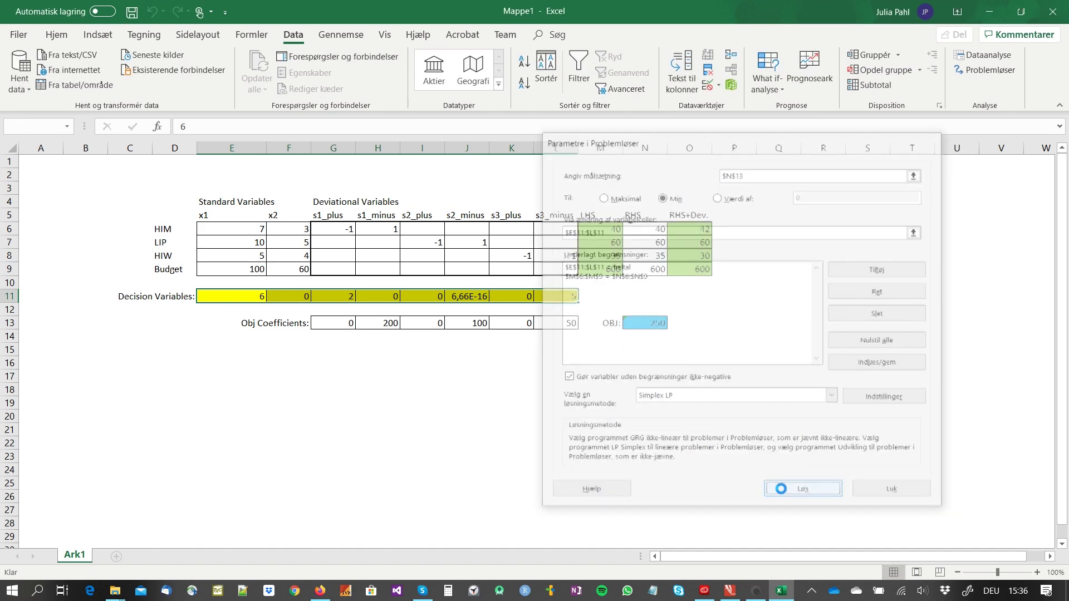
{"action": "left_click", "coordinate": [365, 325]}
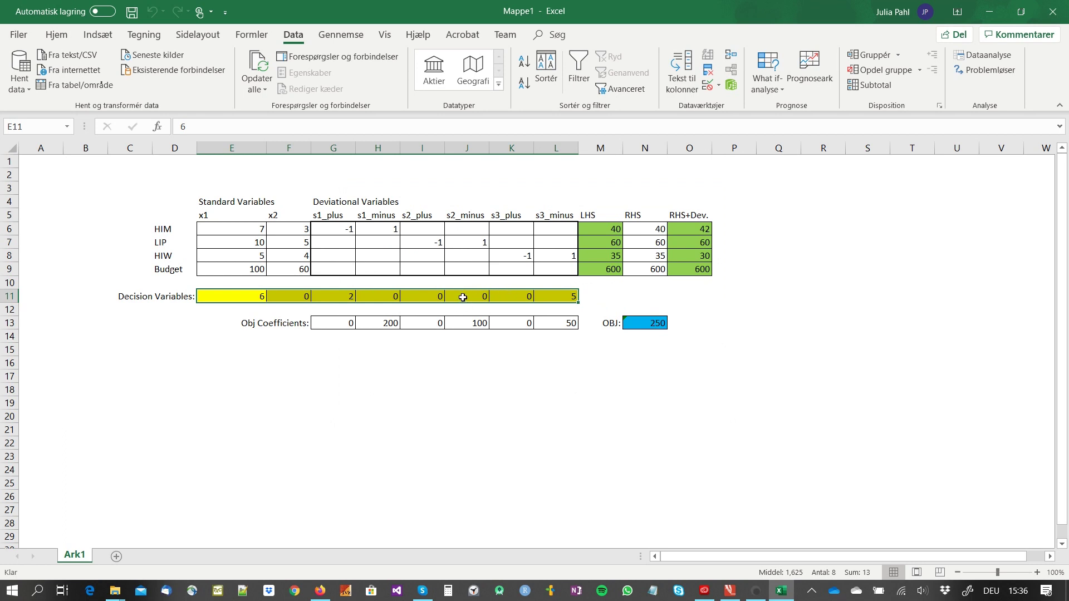
{"action": "left_click", "coordinate": [472, 349]}
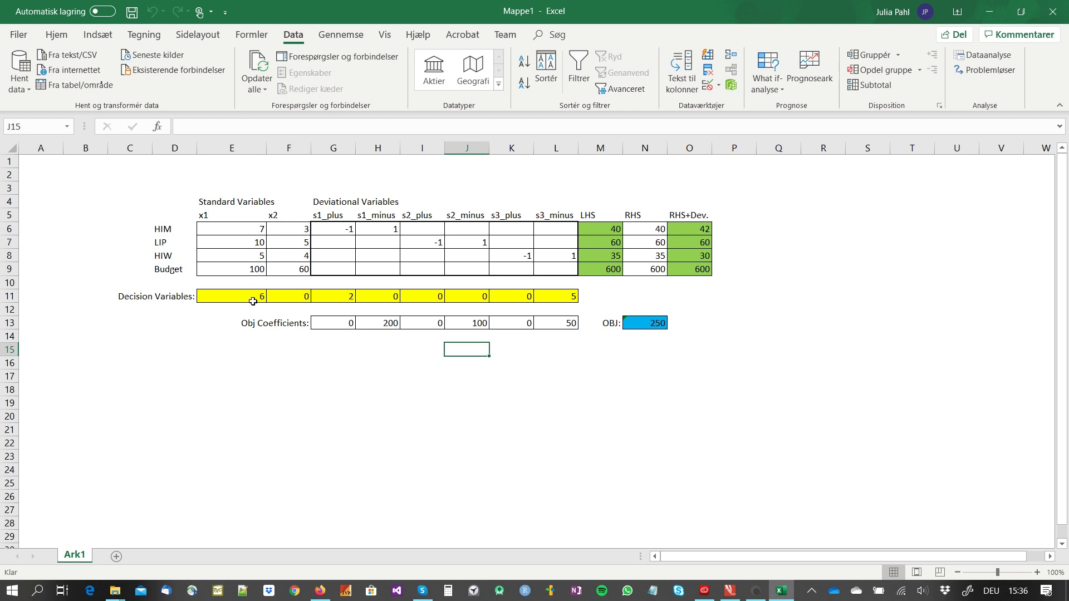
{"action": "left_click", "coordinate": [356, 350]}
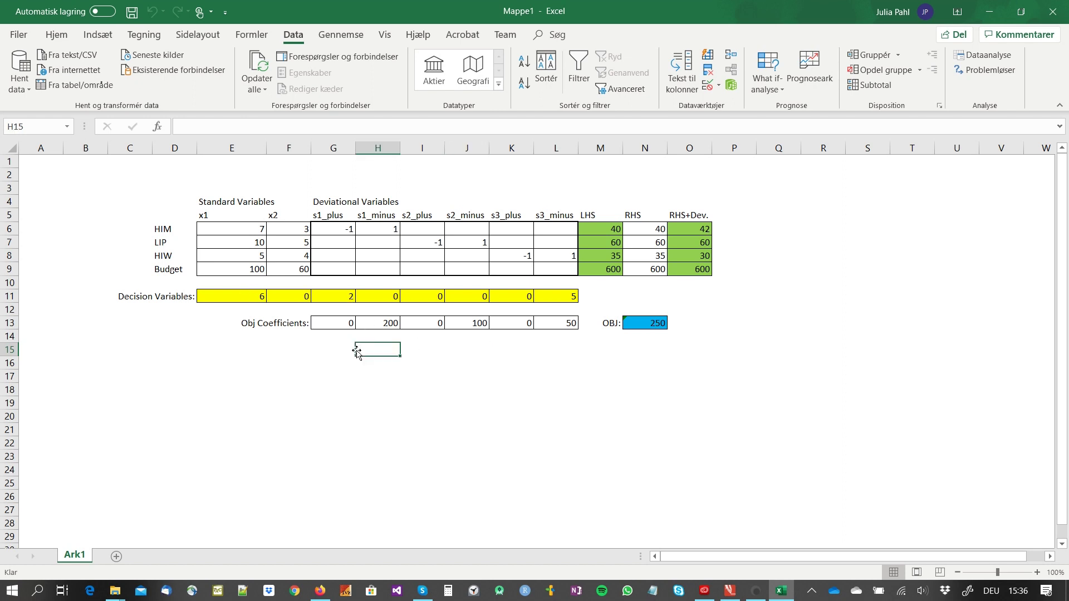